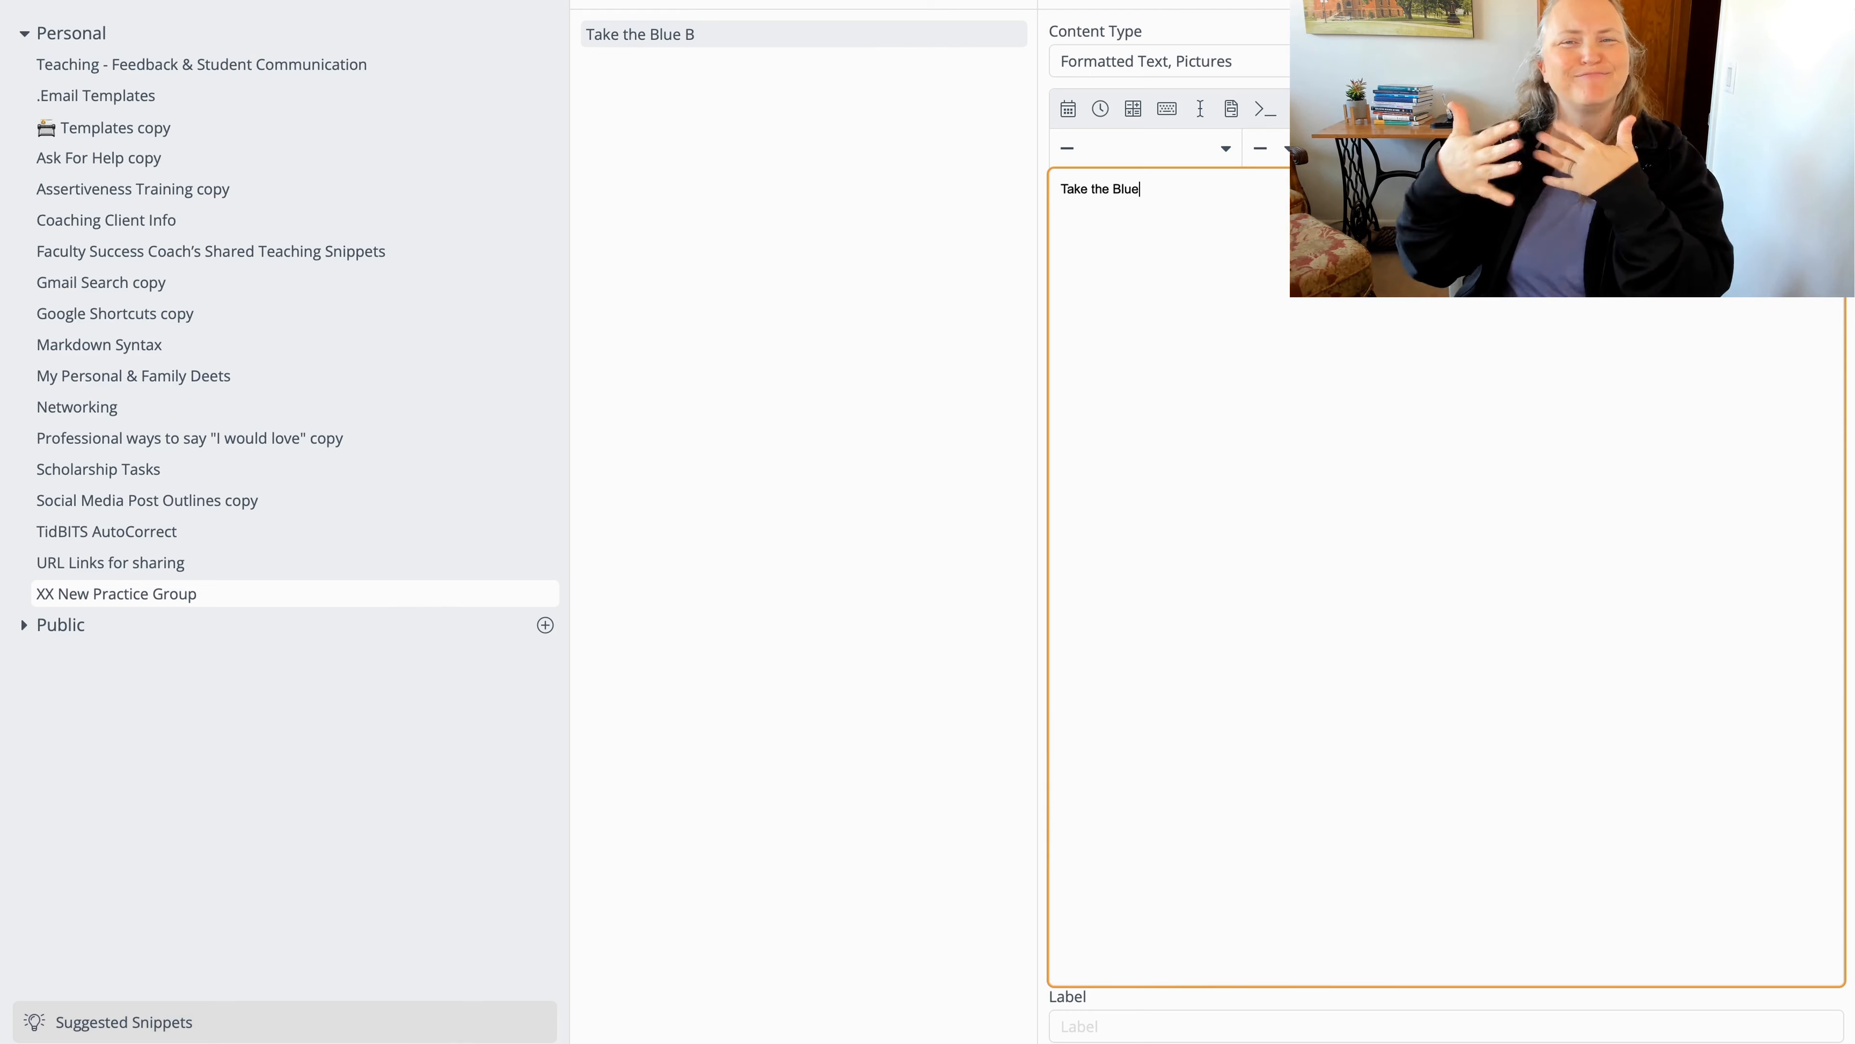
- Replace the practice snippet's text with "Take the Grey Bus route to campus."
key("BackSpace")
key("BackSpace")
key("BackSpace")
key("BackSpace")
key("BackSpace")
key("BackSpace")
key("BackSpace")
key("BackSpace")
key("BackSpace")
key("BackSpace")
key("BackSpace")
key("BackSpace")
key("BackSpace")
type("Take the Grey Bus ro")
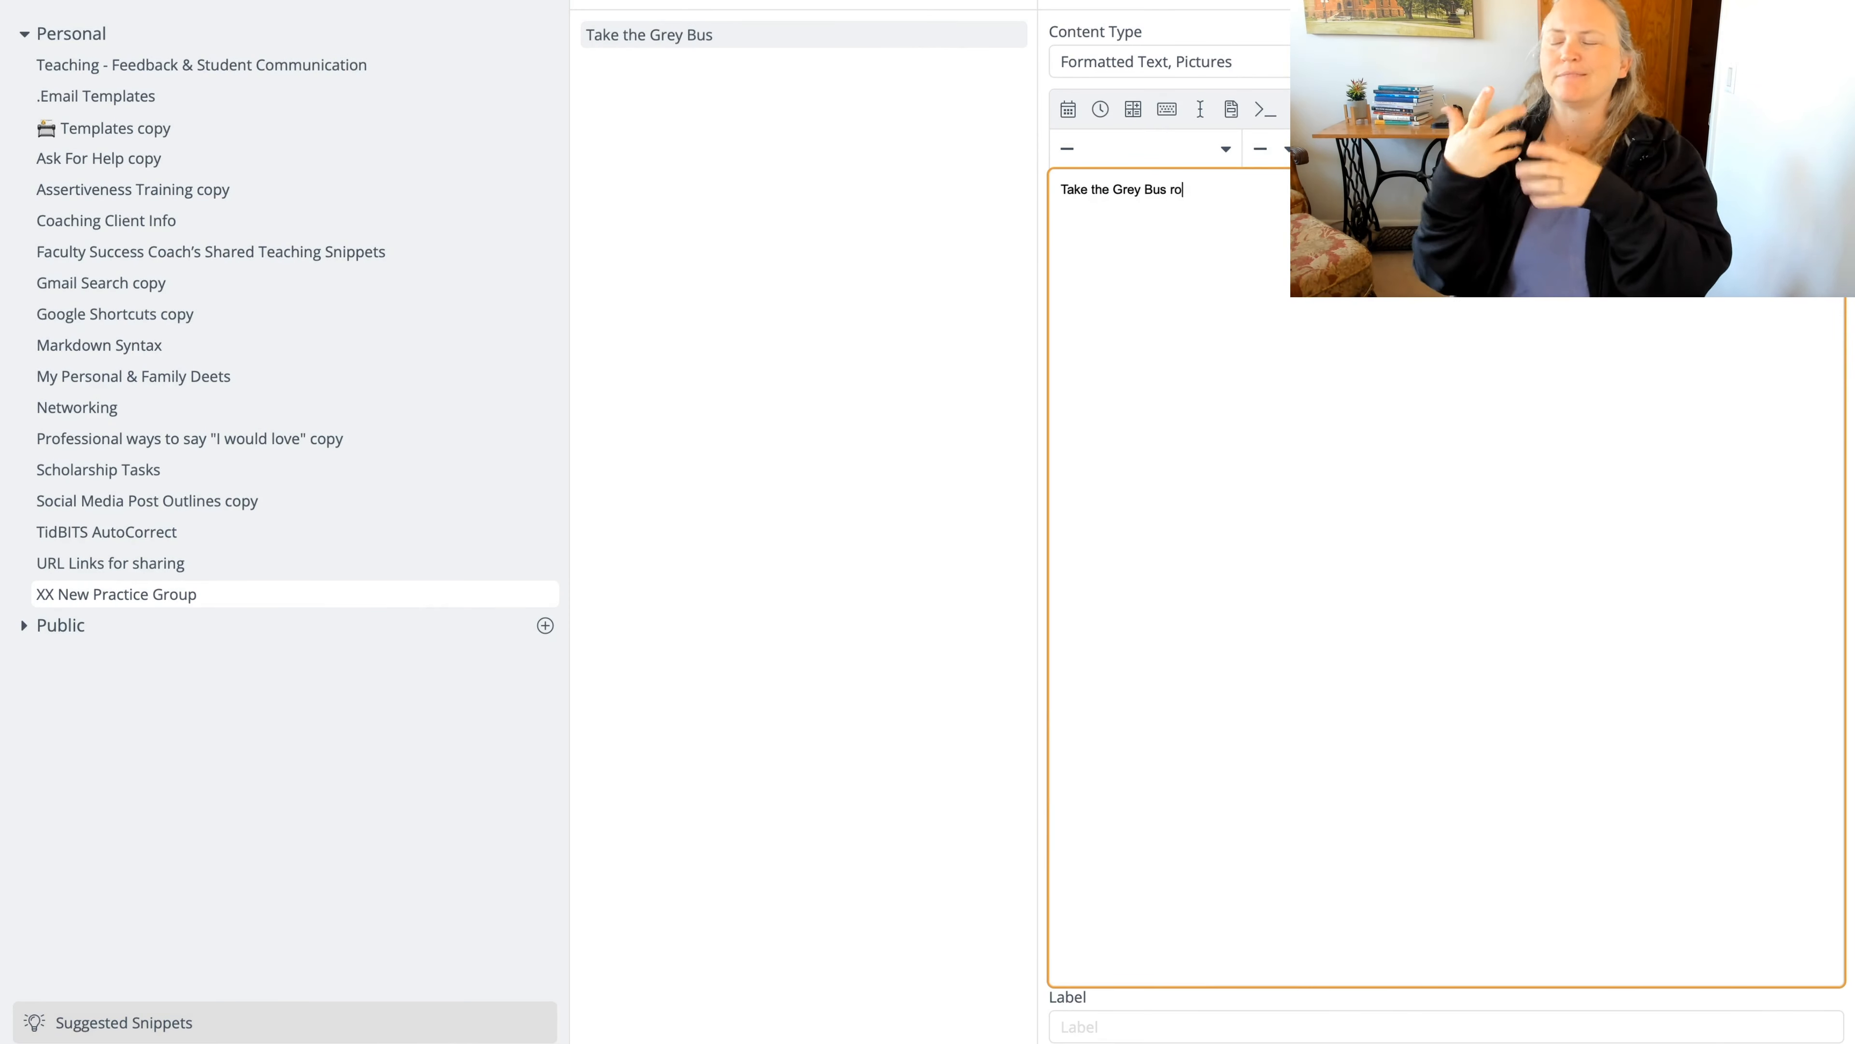
type("ute to campus.")
- Add paragraphs on exiting at the Student Union and entering the building on the right, and "My office is on the 3rd floor in suite 302."
key("Return")
key("Return")
type("When it arrives at the Student Union, exi")
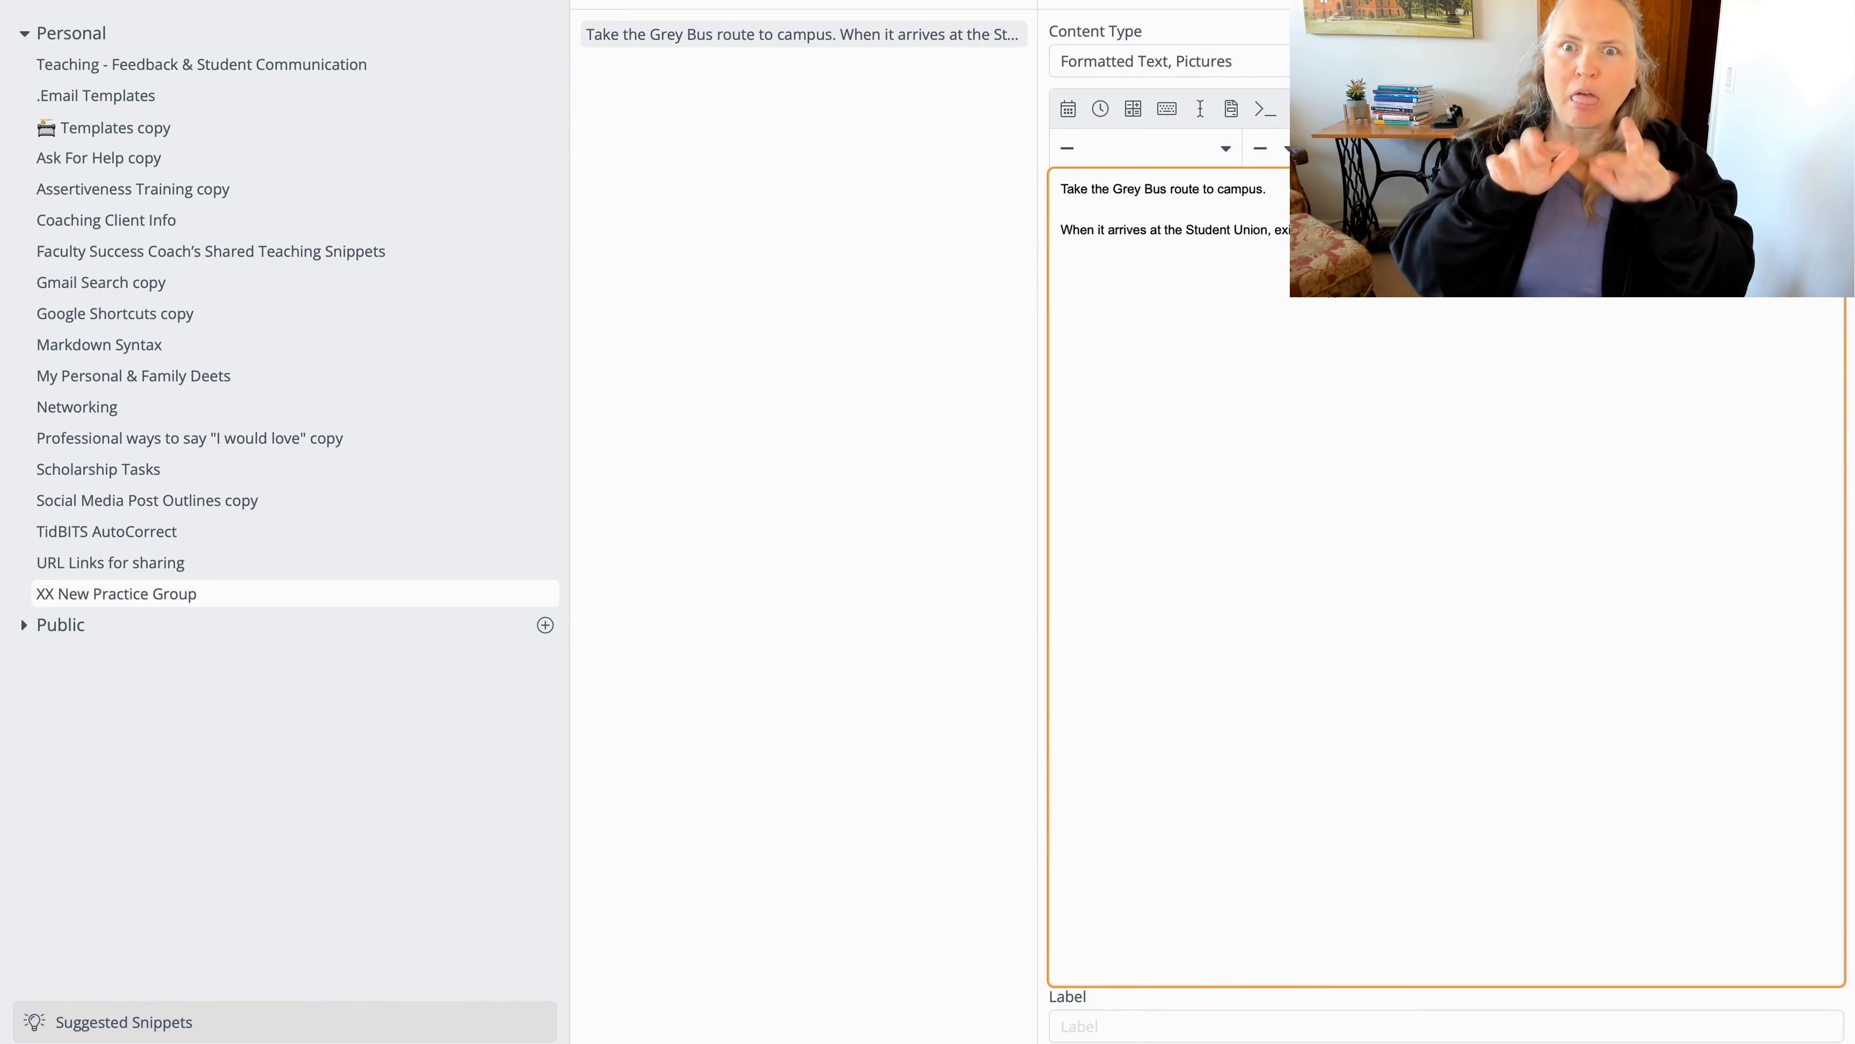
type("My office is on the 3rd floor in suite 302.")
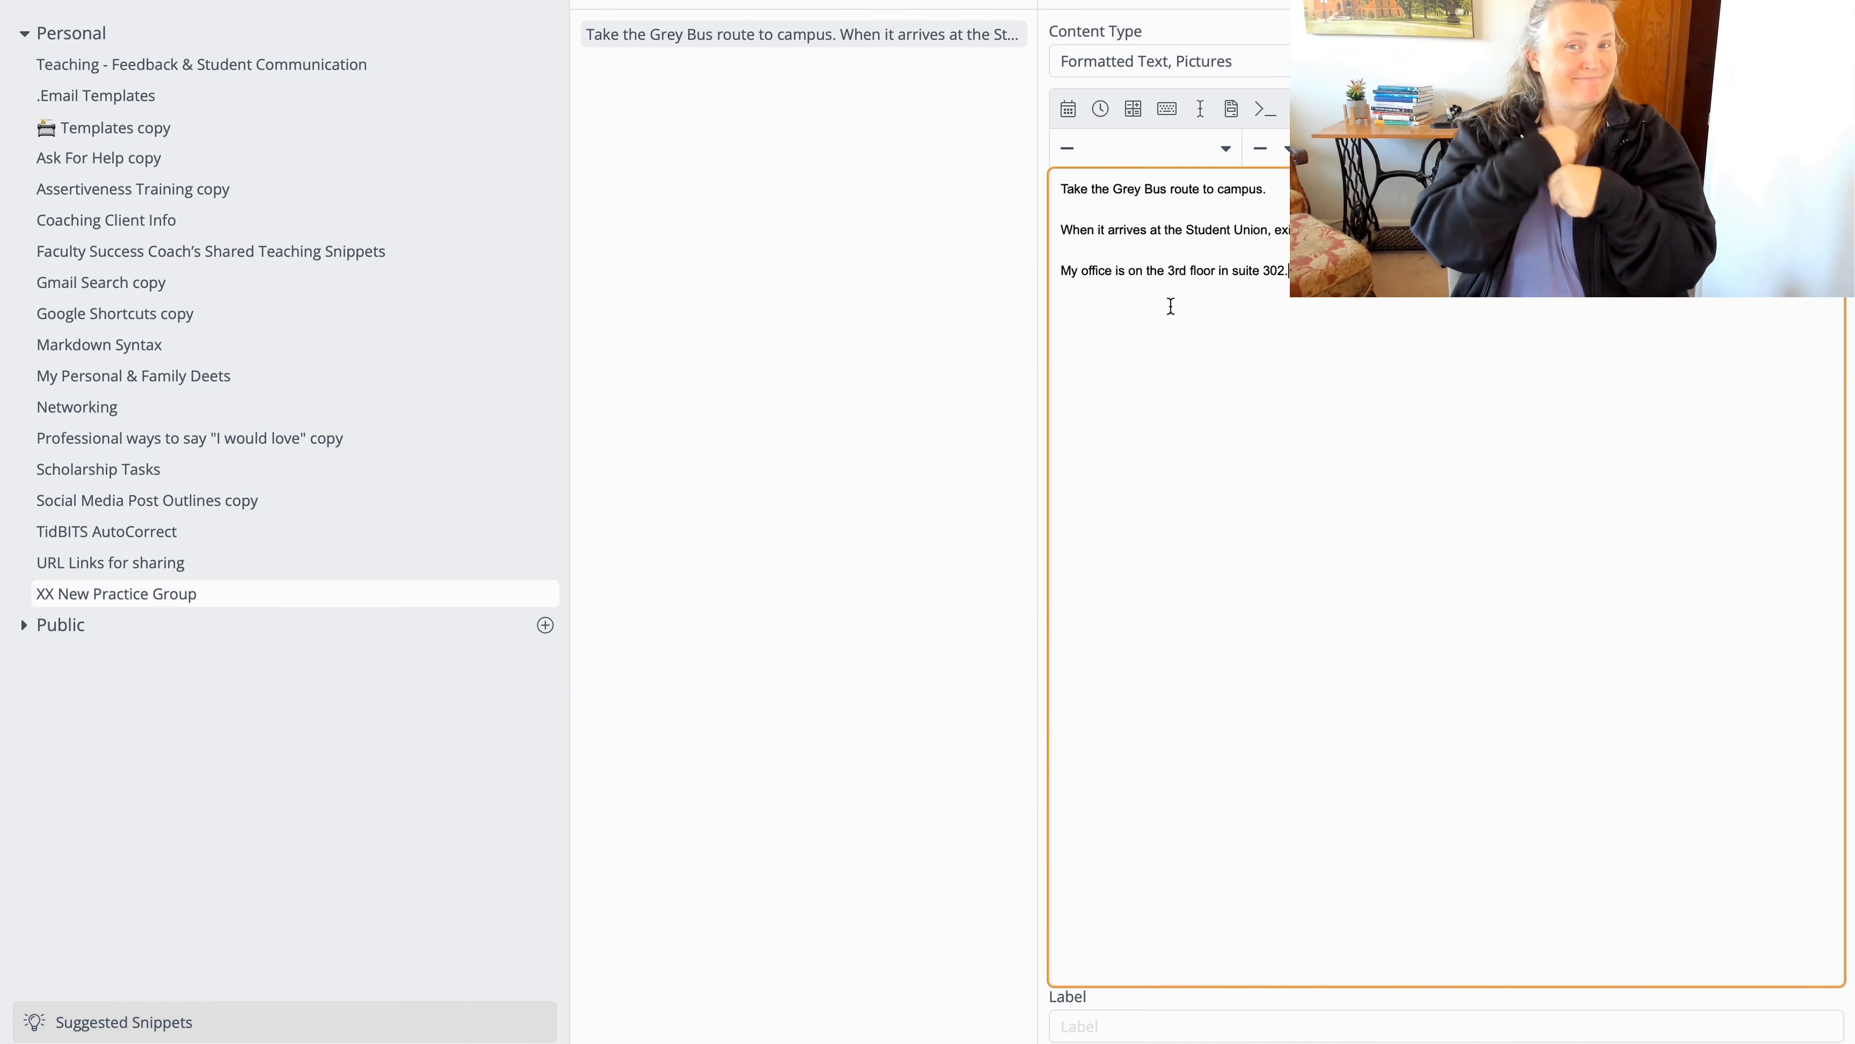
- Label the snippet "Directions to my office from grey bus" and set its abbreviation to greyroute
left_click(1082, 1032)
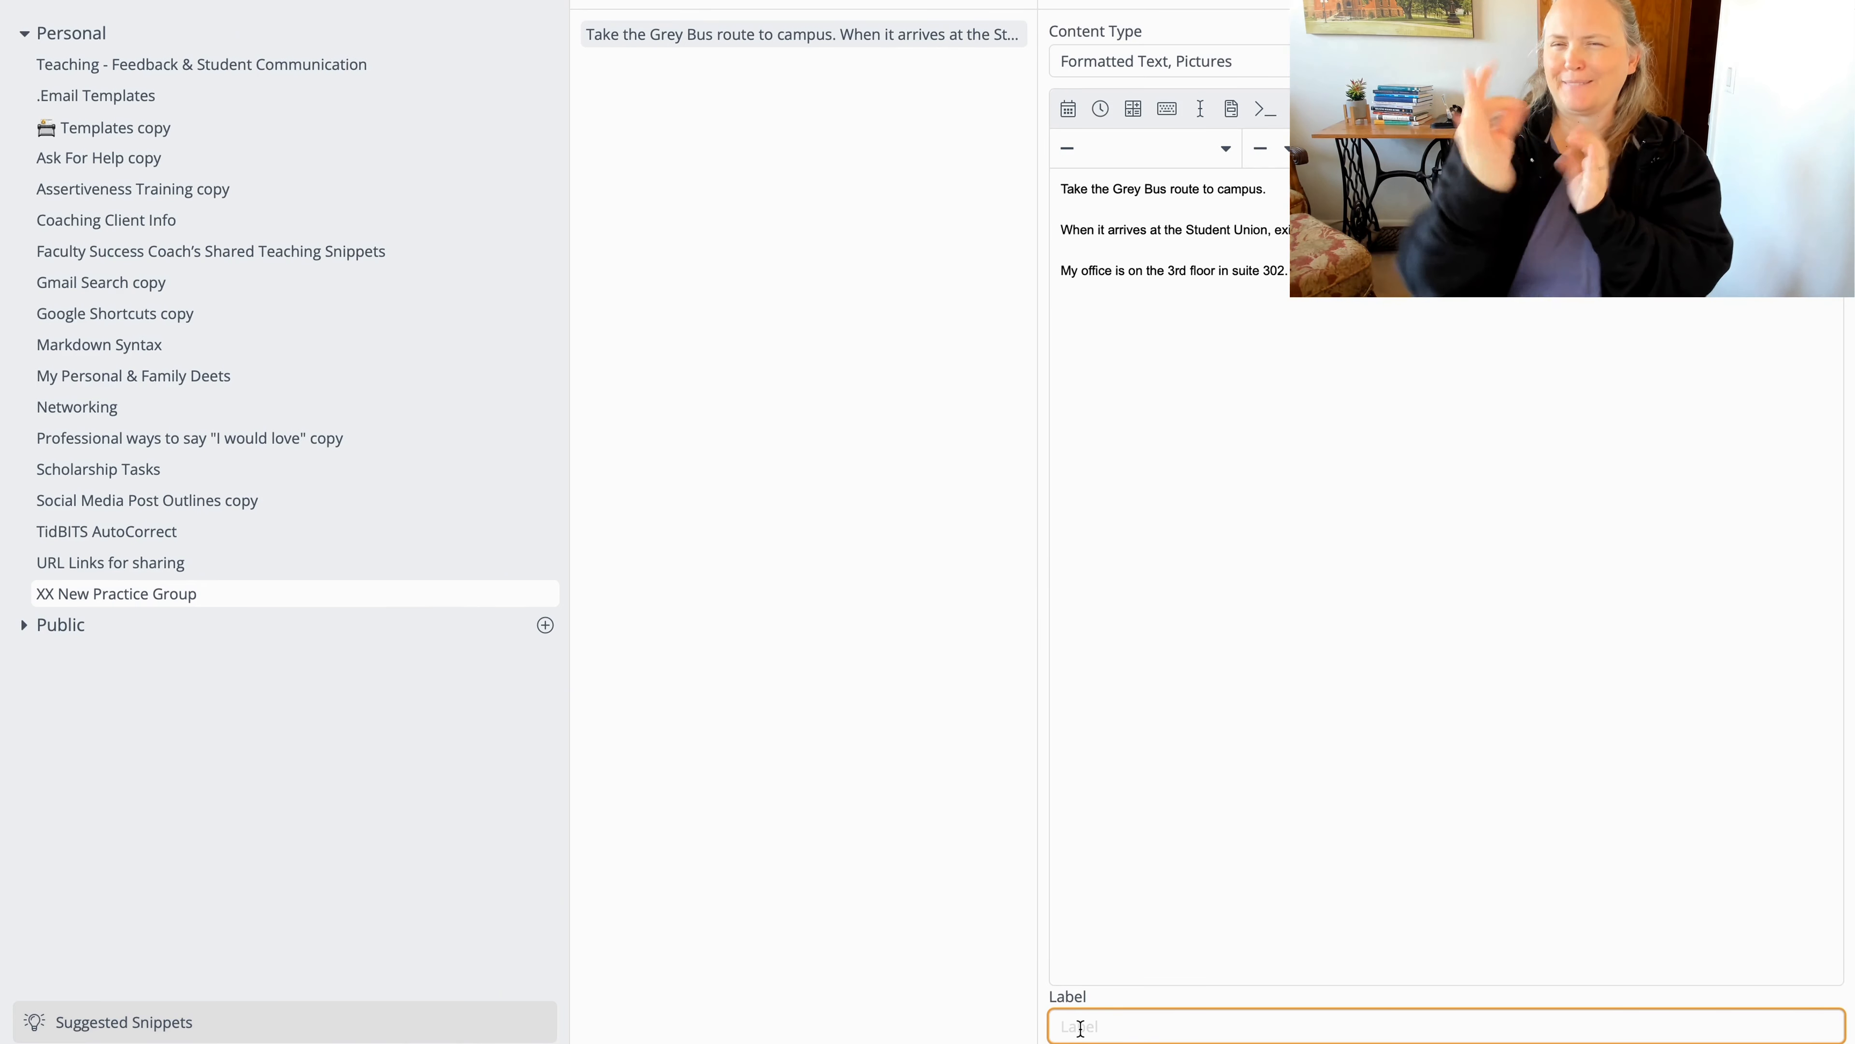
type("Directions to my office from gr")
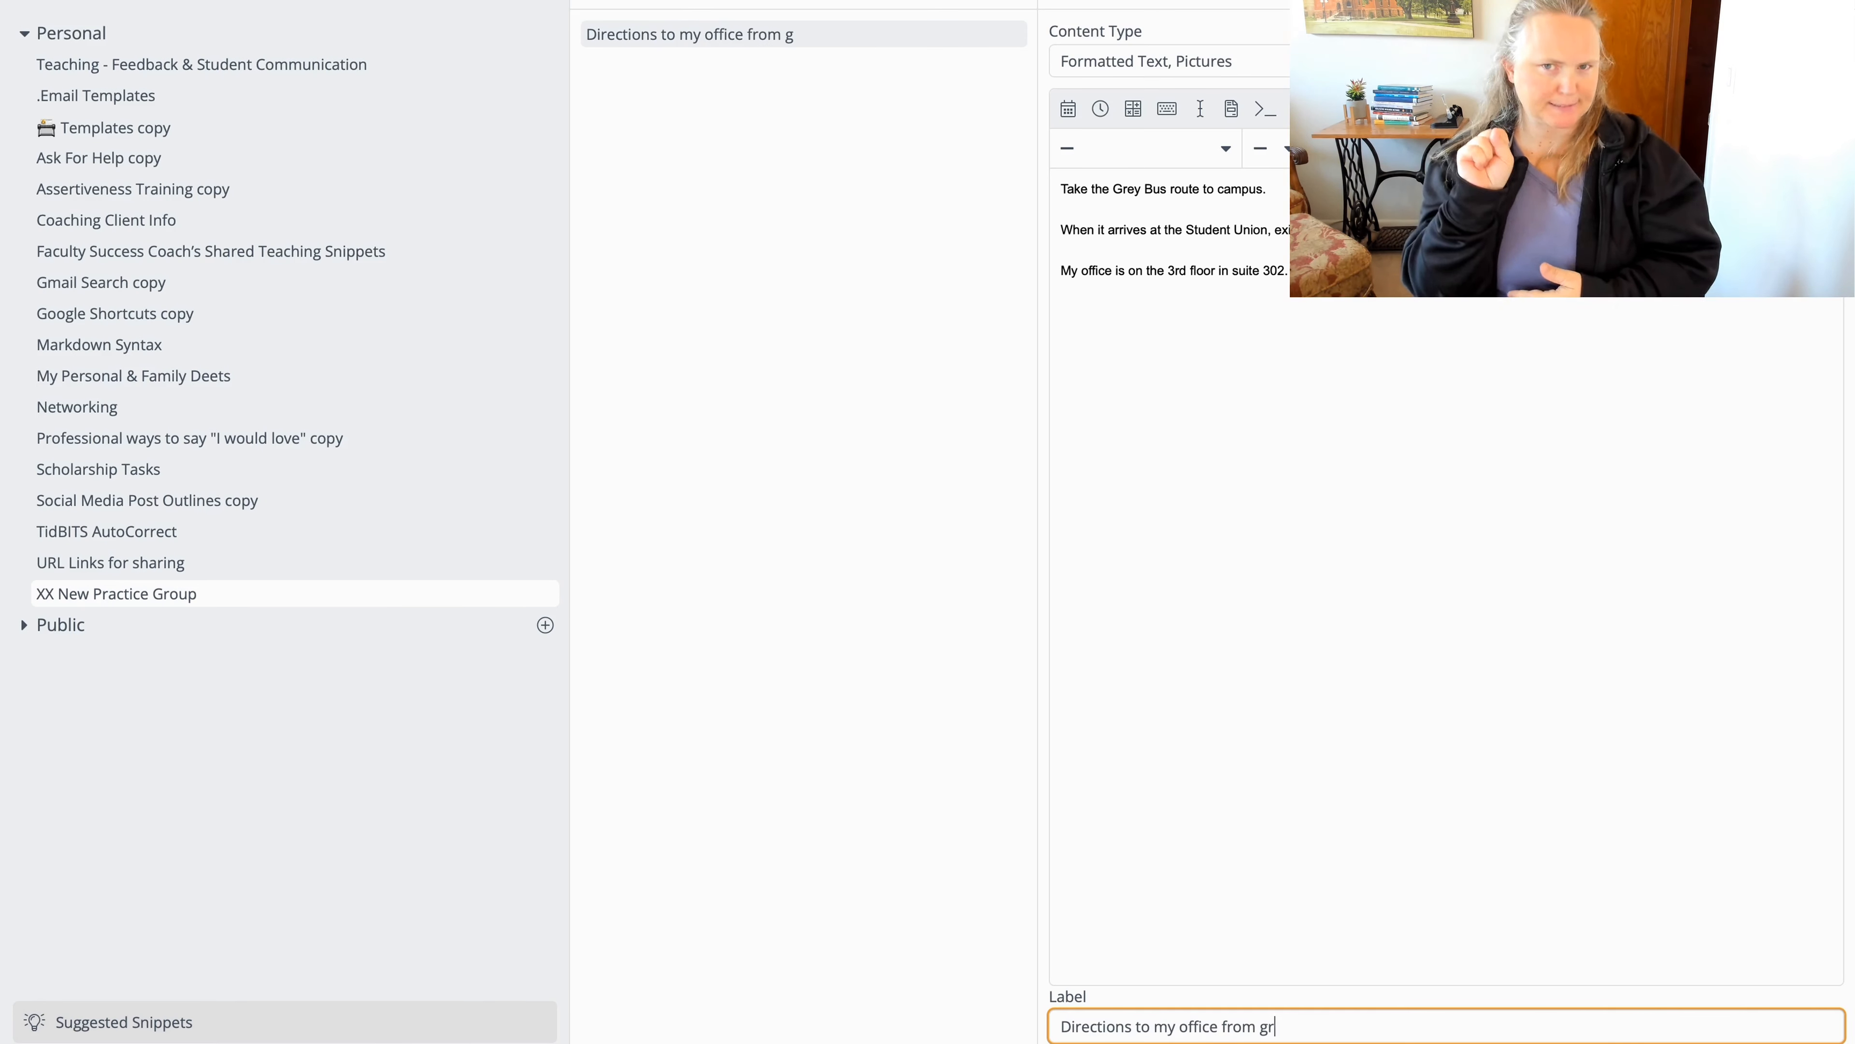
type("ey bus")
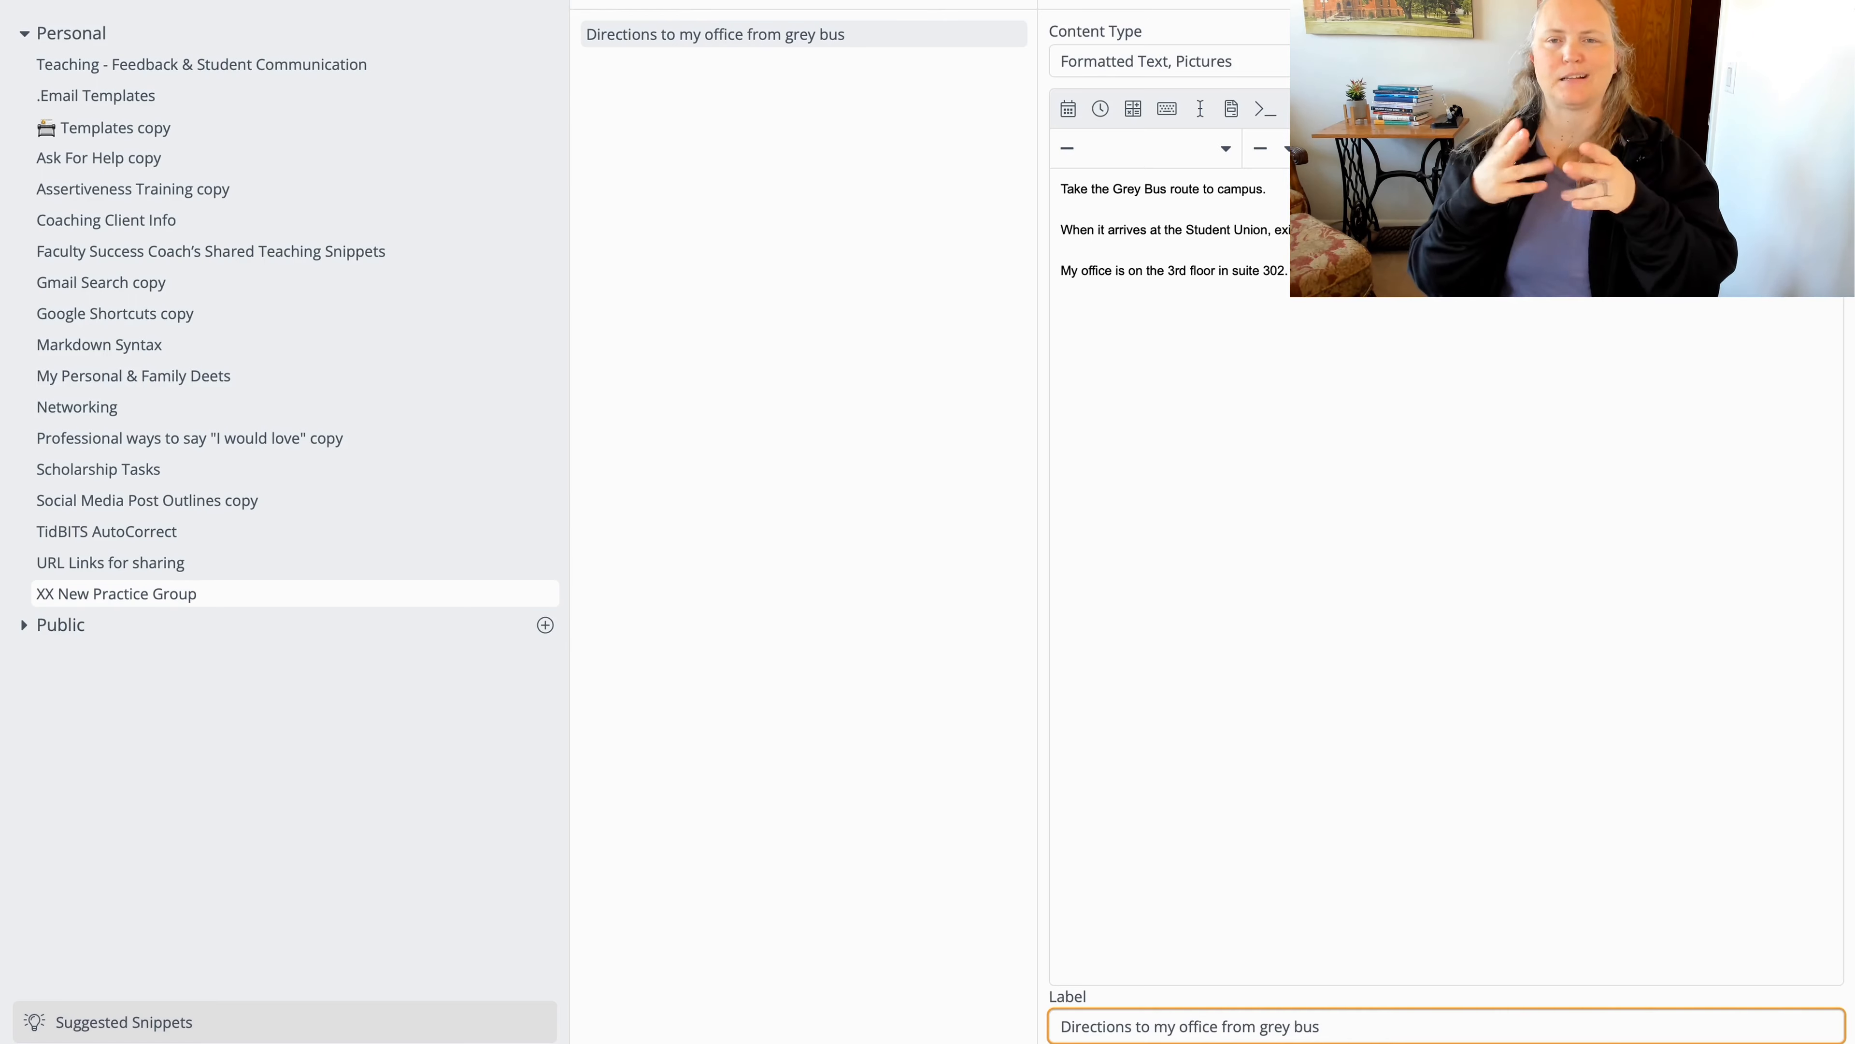
key("Tab")
type("greybus")
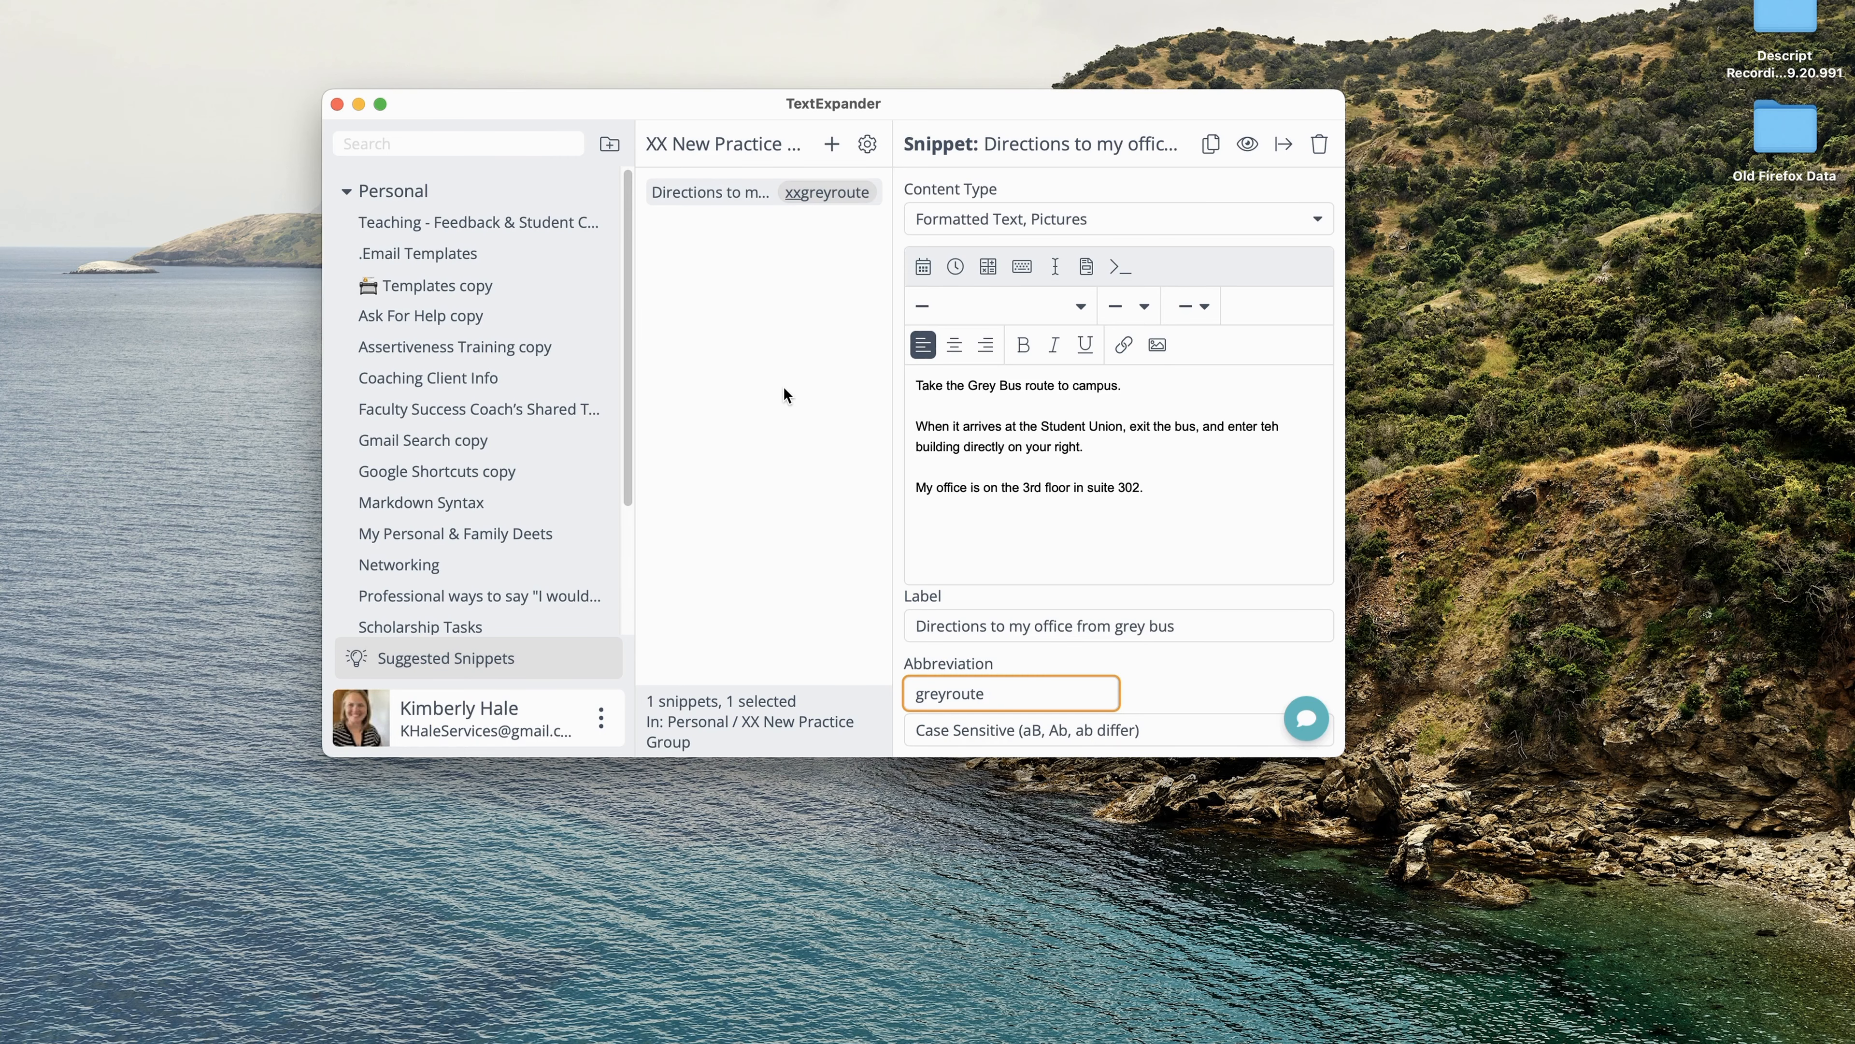
- Switch to the email app, start a new message with the subject "Here are those directions" and move its window over the snippet window
key("super+Tab")
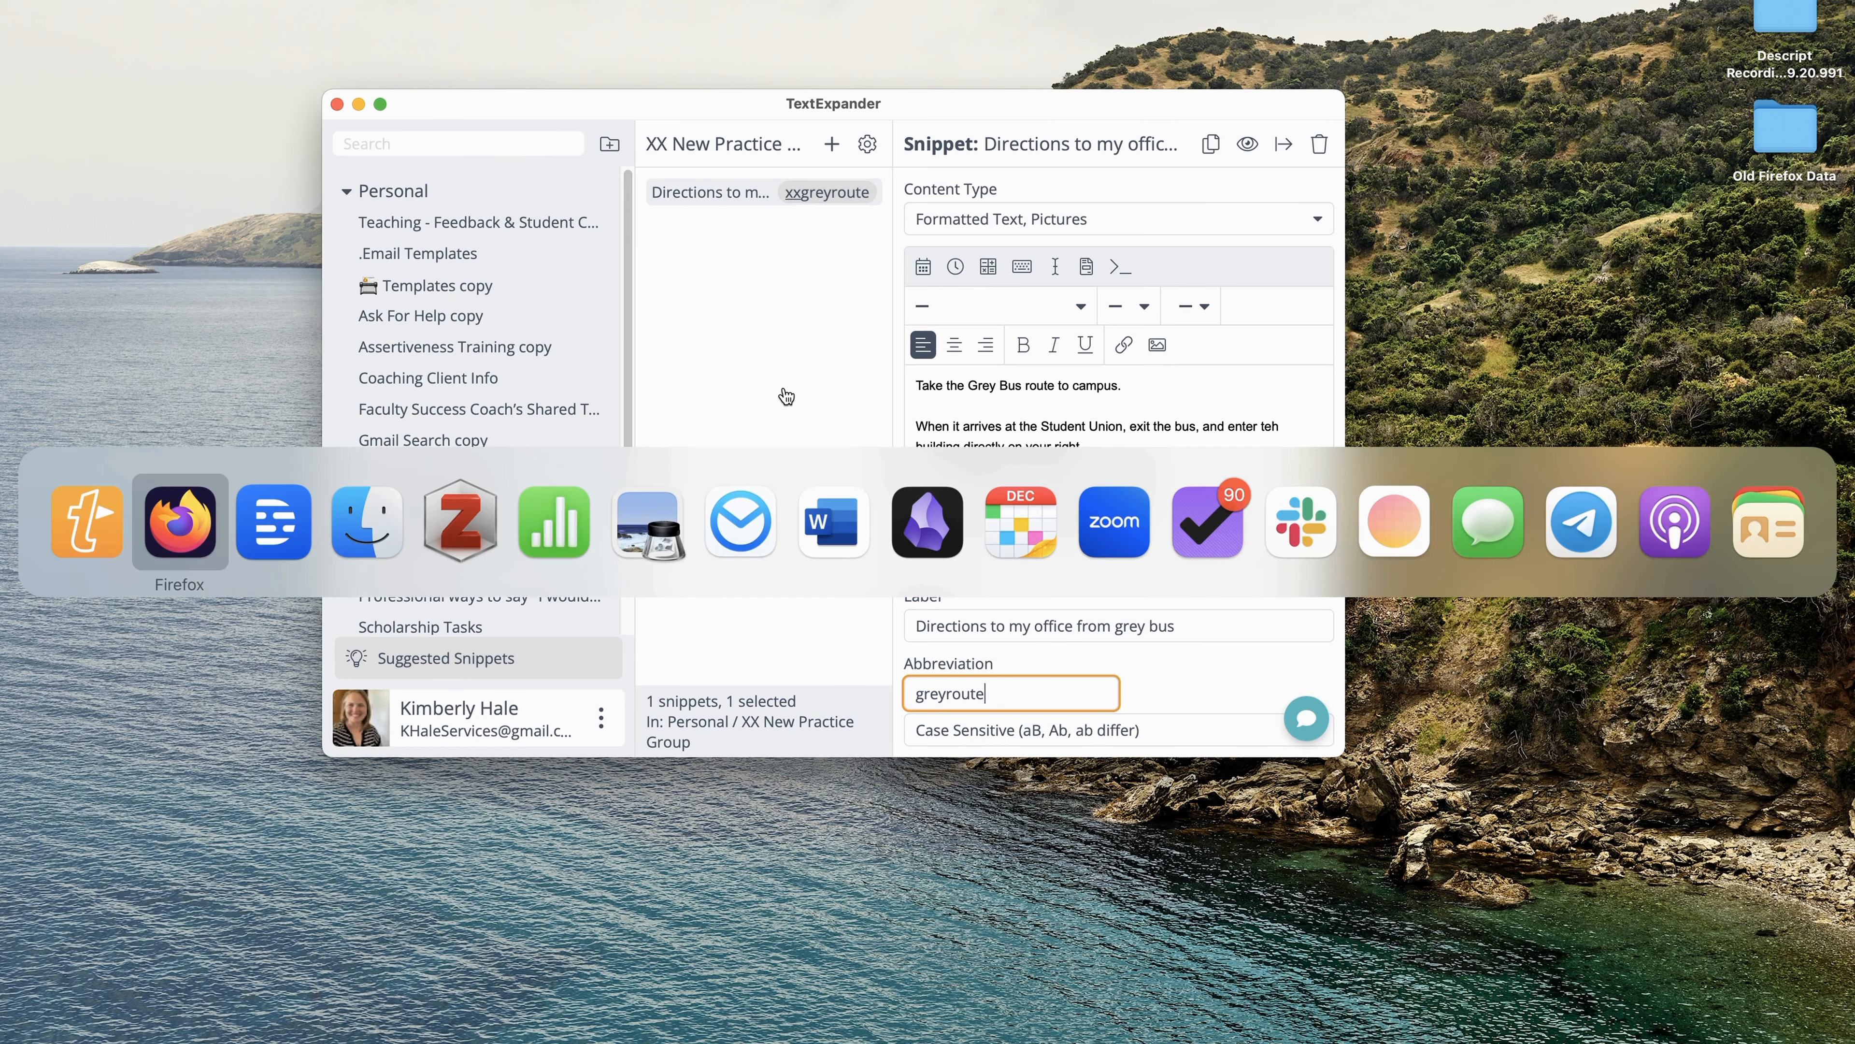
key("super+Tab")
key("super+Tab")
key("super+Tab")
key("super+Tab")
key("super+Tab")
key("super+Tab")
key("super+Tab")
key("super+shift+Tab")
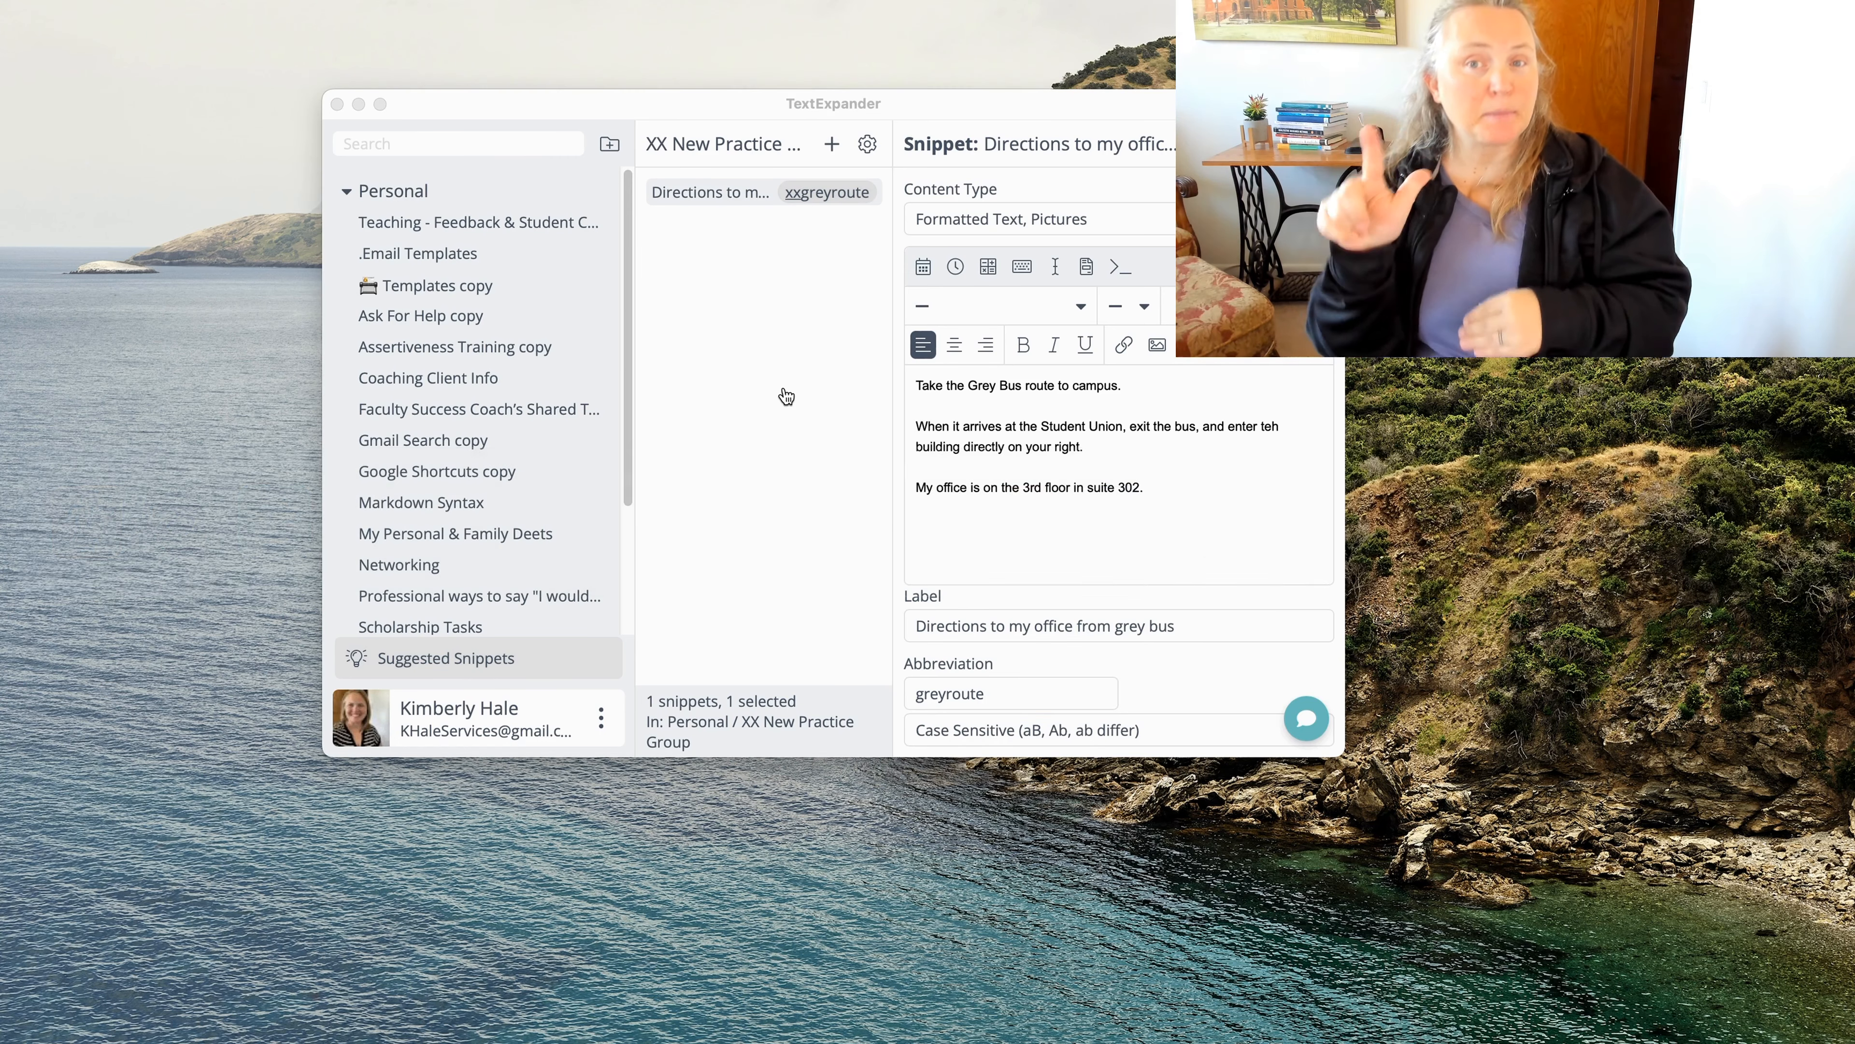
key("super+n")
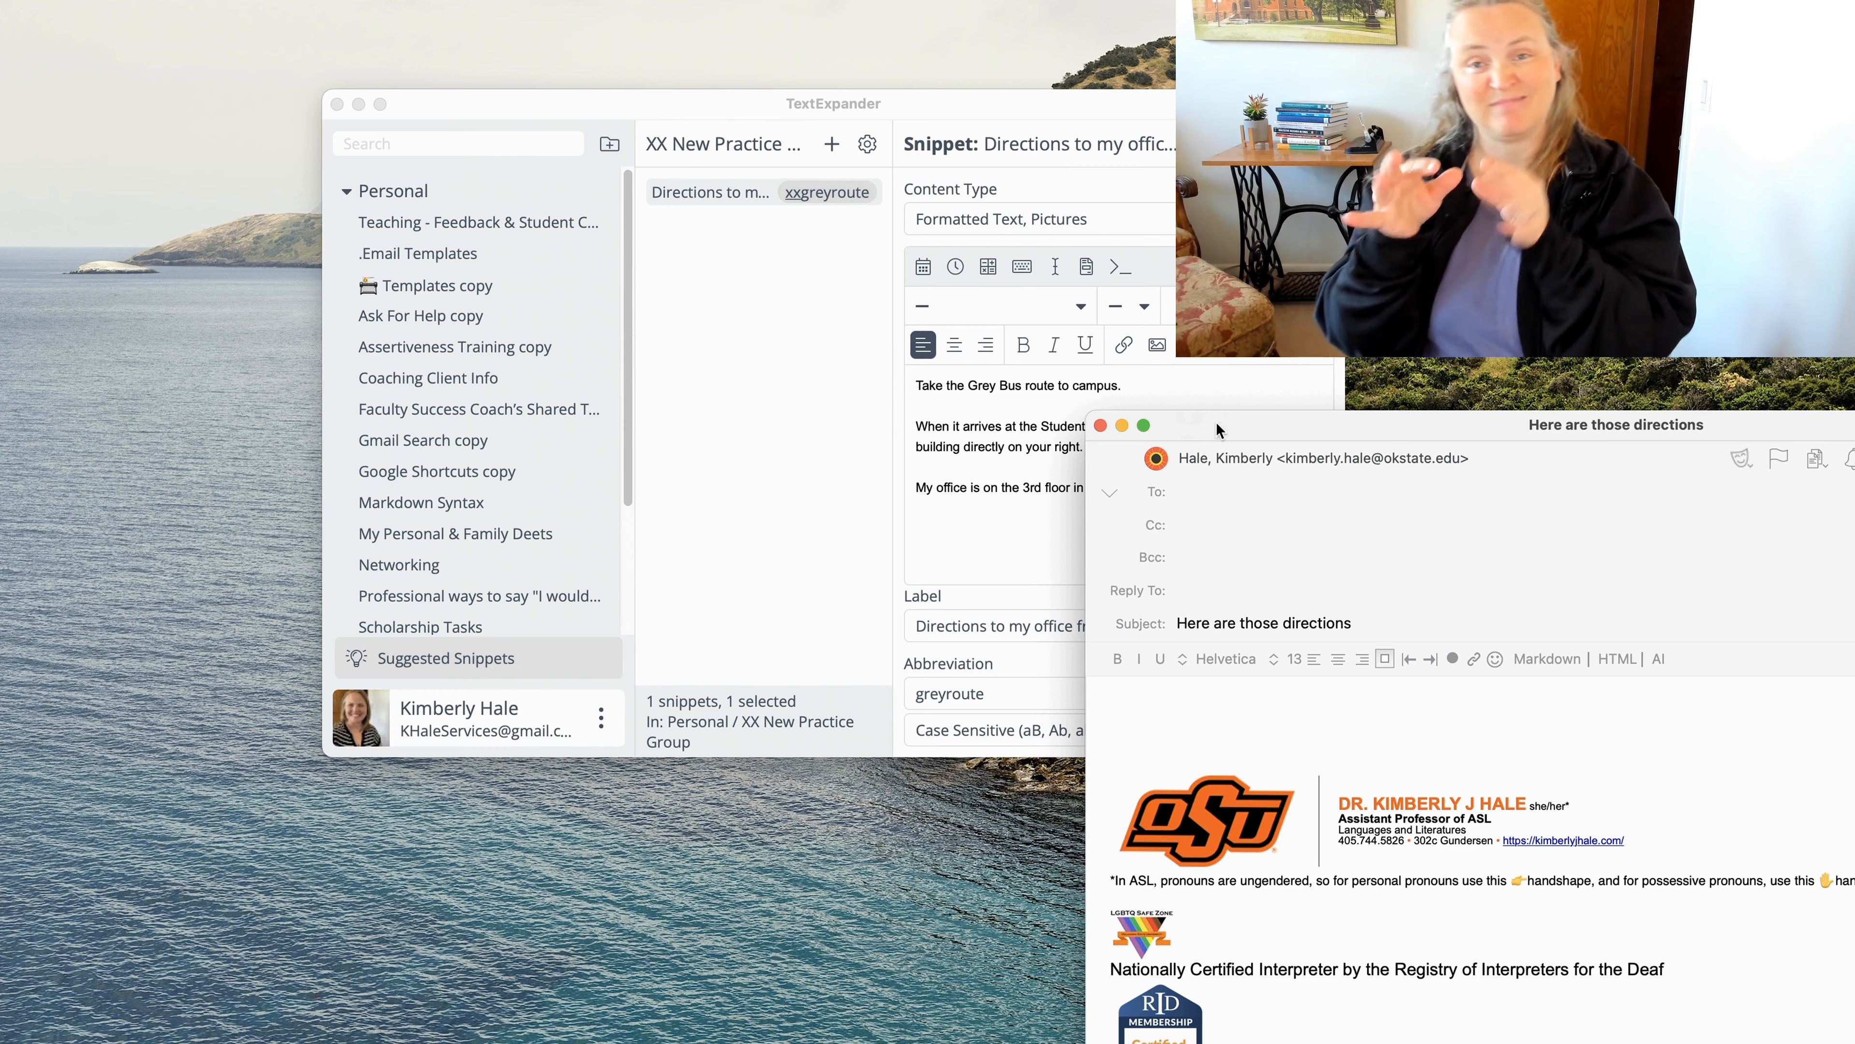
left_click_drag(1218, 427, 1334, 357)
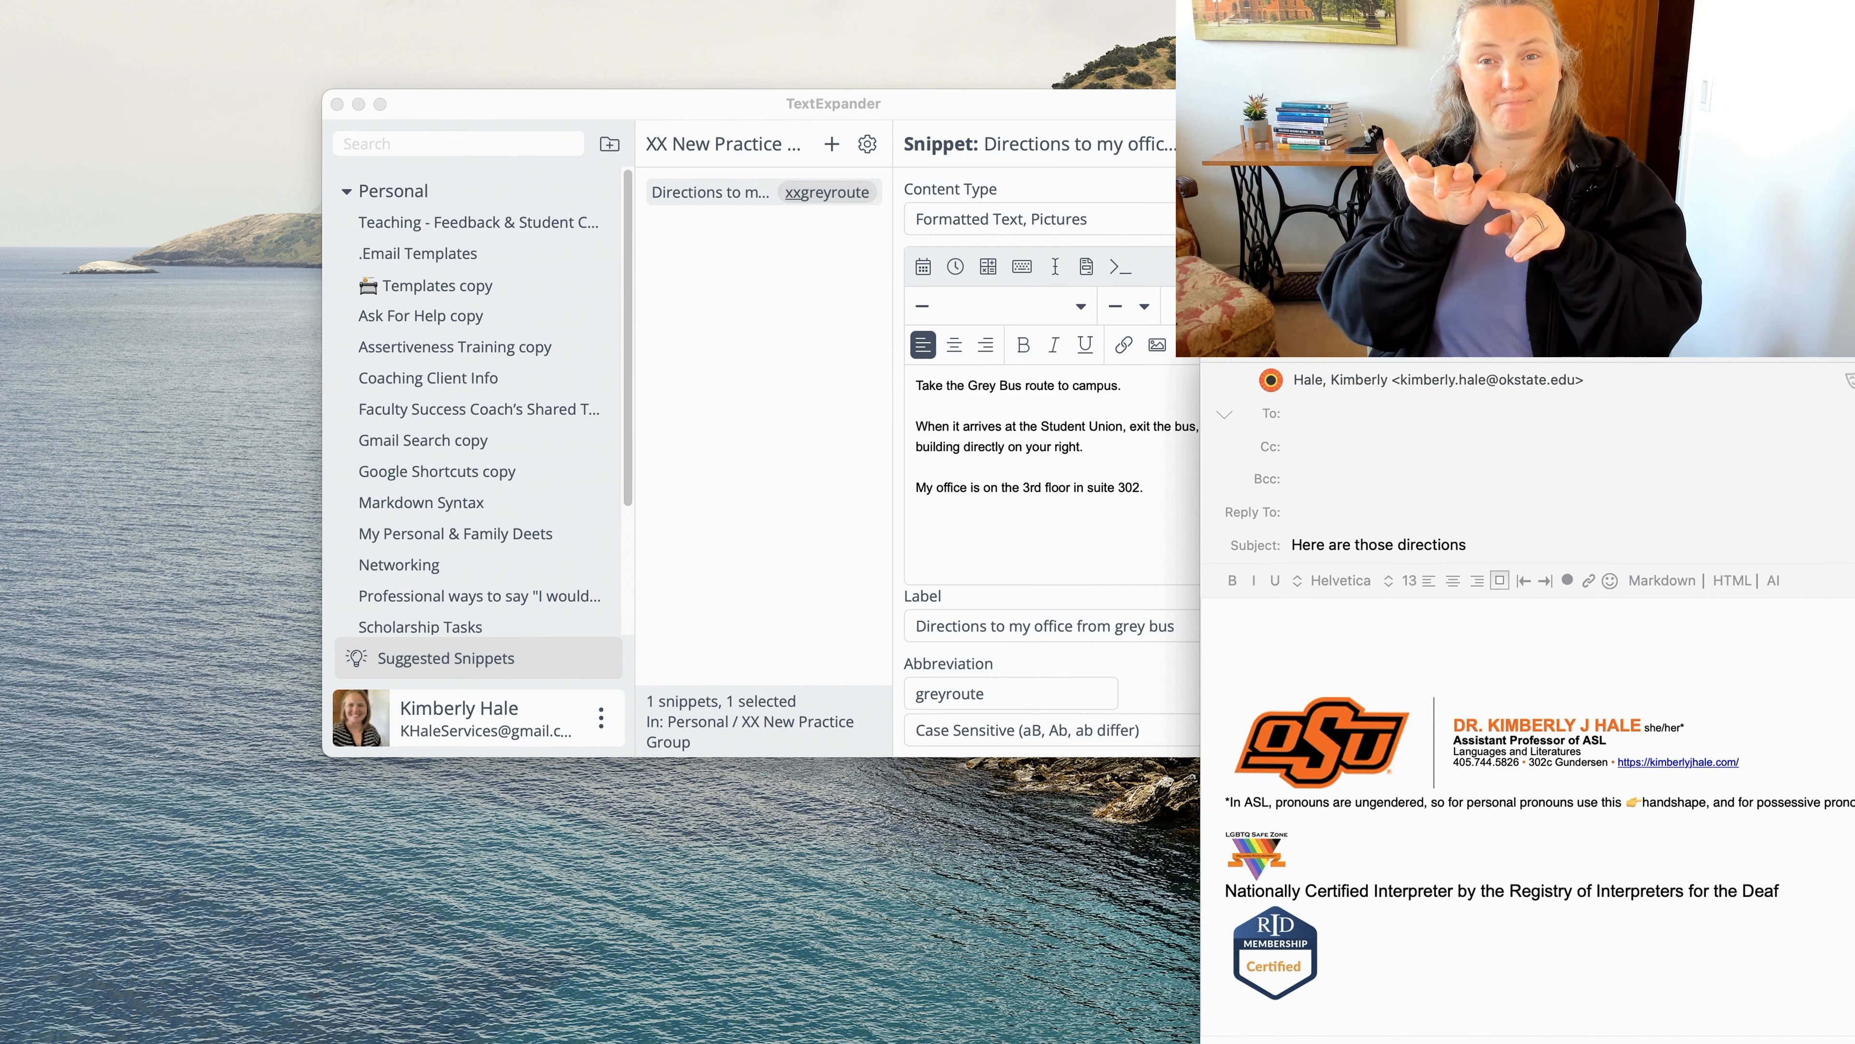
left_click_drag(1434, 351, 1059, 180)
- Write "Hi," in the message body, expand the xxgreyroute snippet below it and close with "Best,"
type("Hi,")
key("Return")
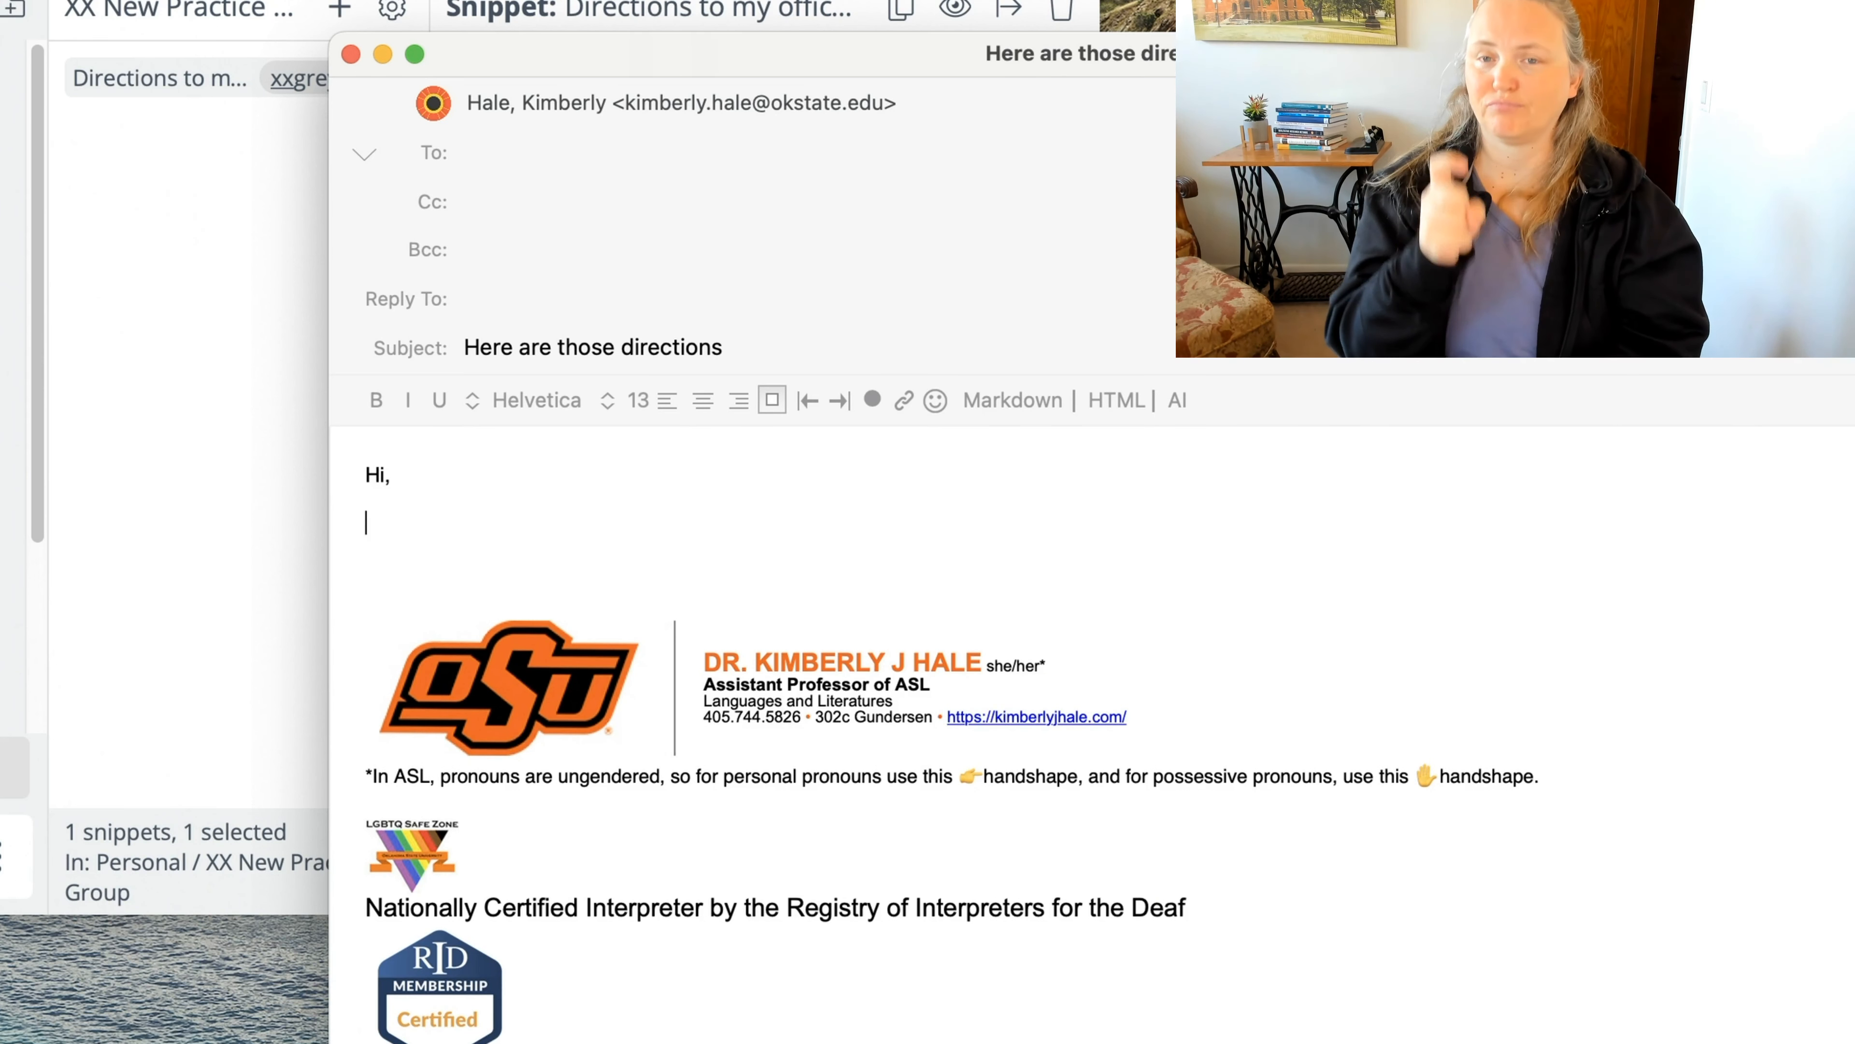
type("x")
type("xgrey")
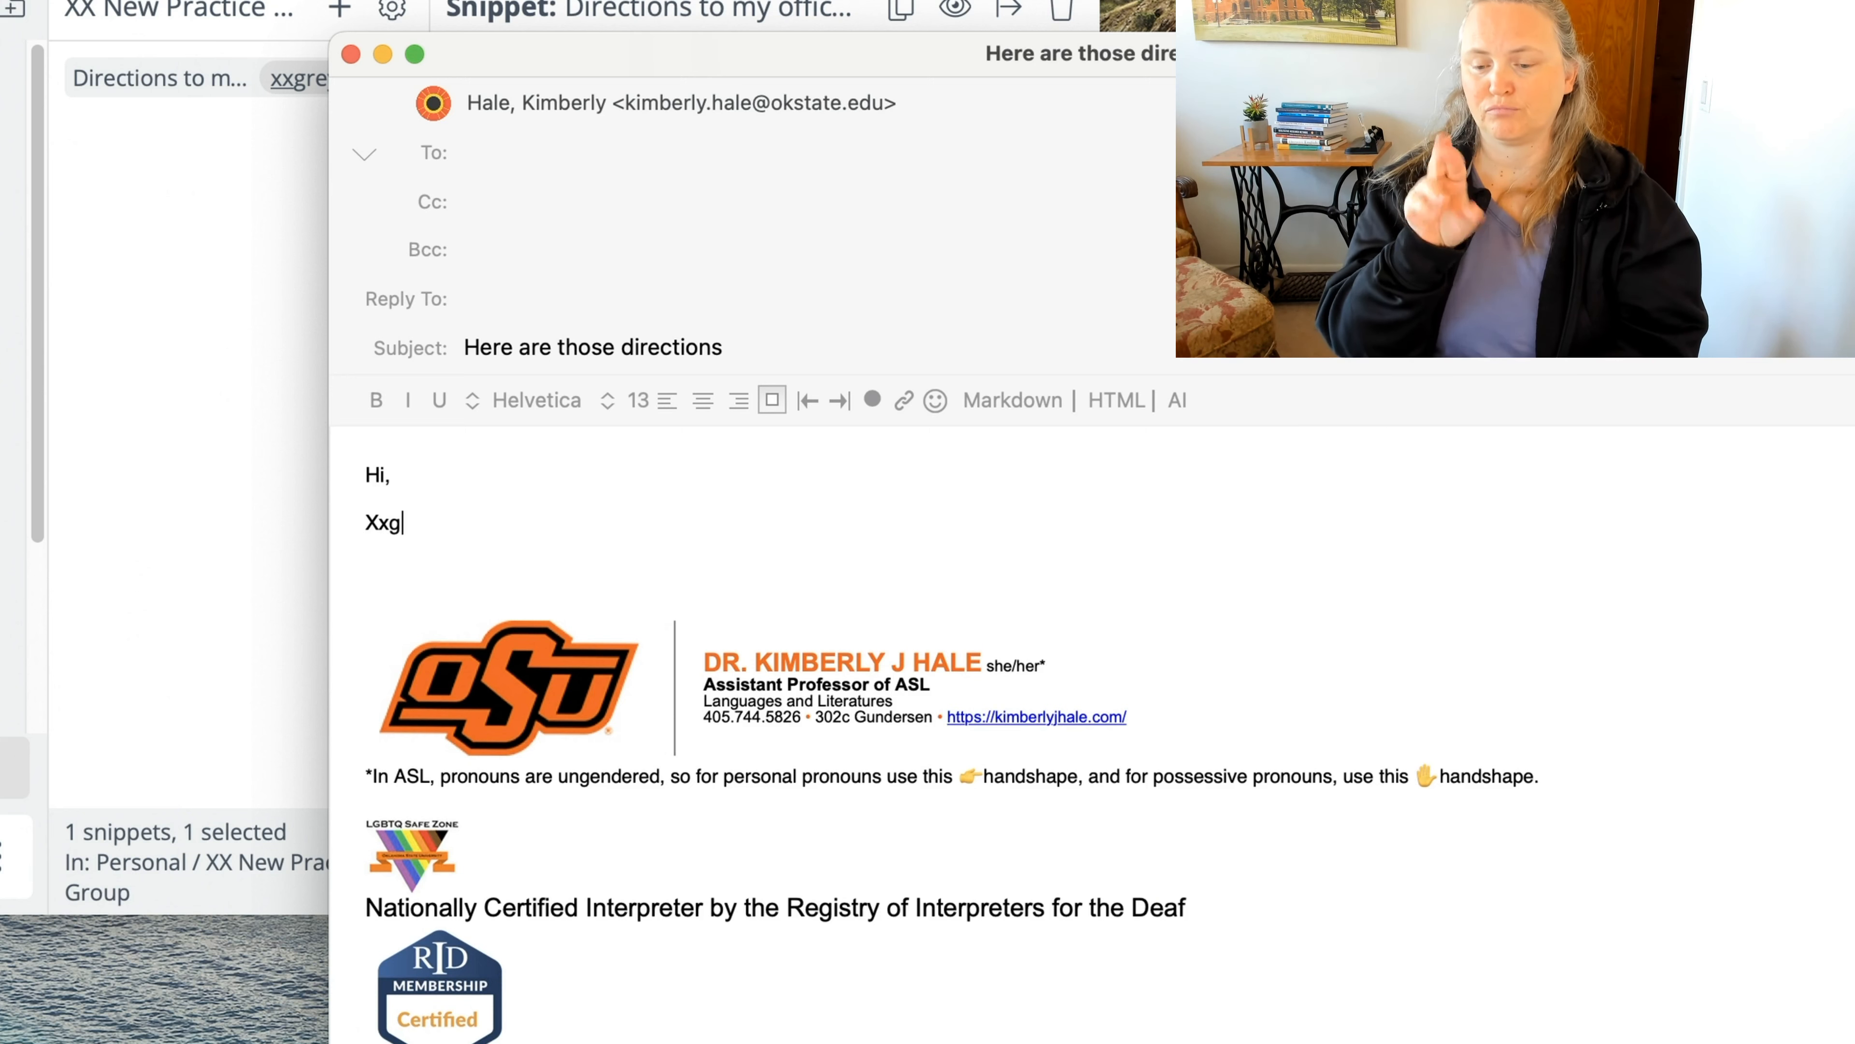
type("oute to campus.")
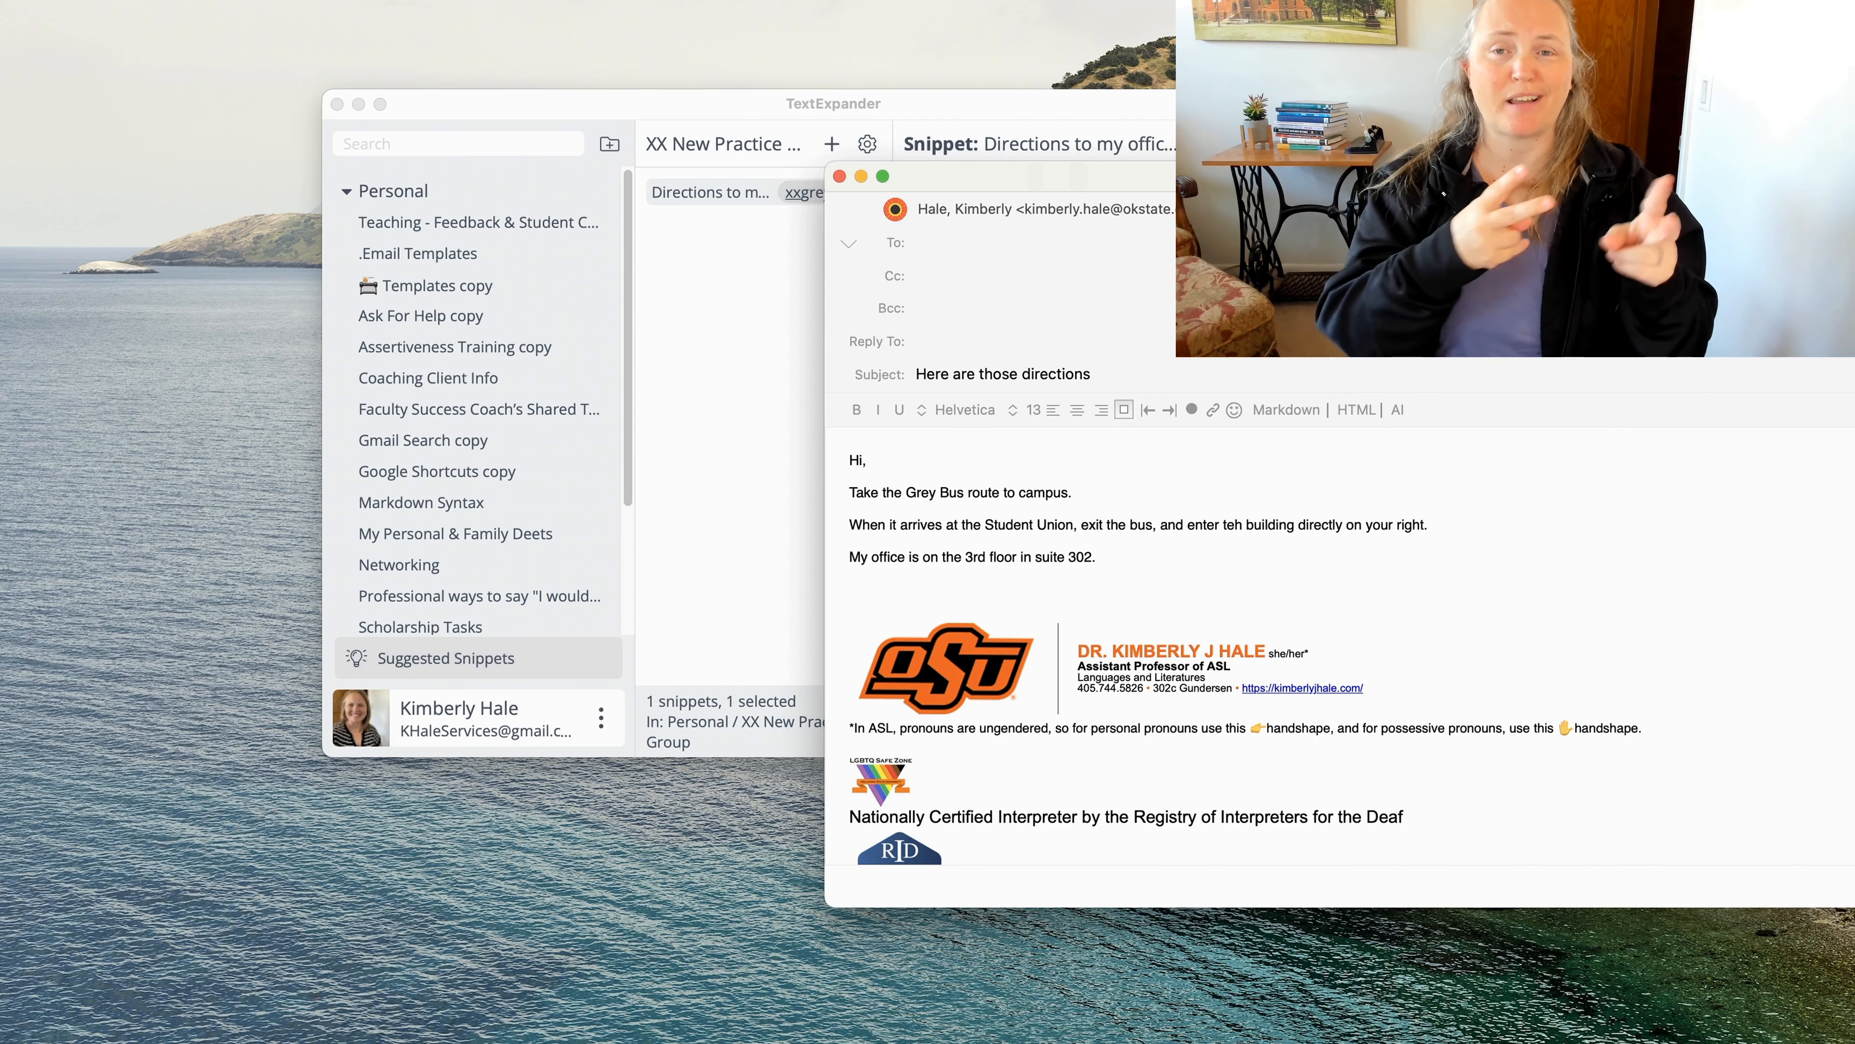
key("Return")
type("Best,")
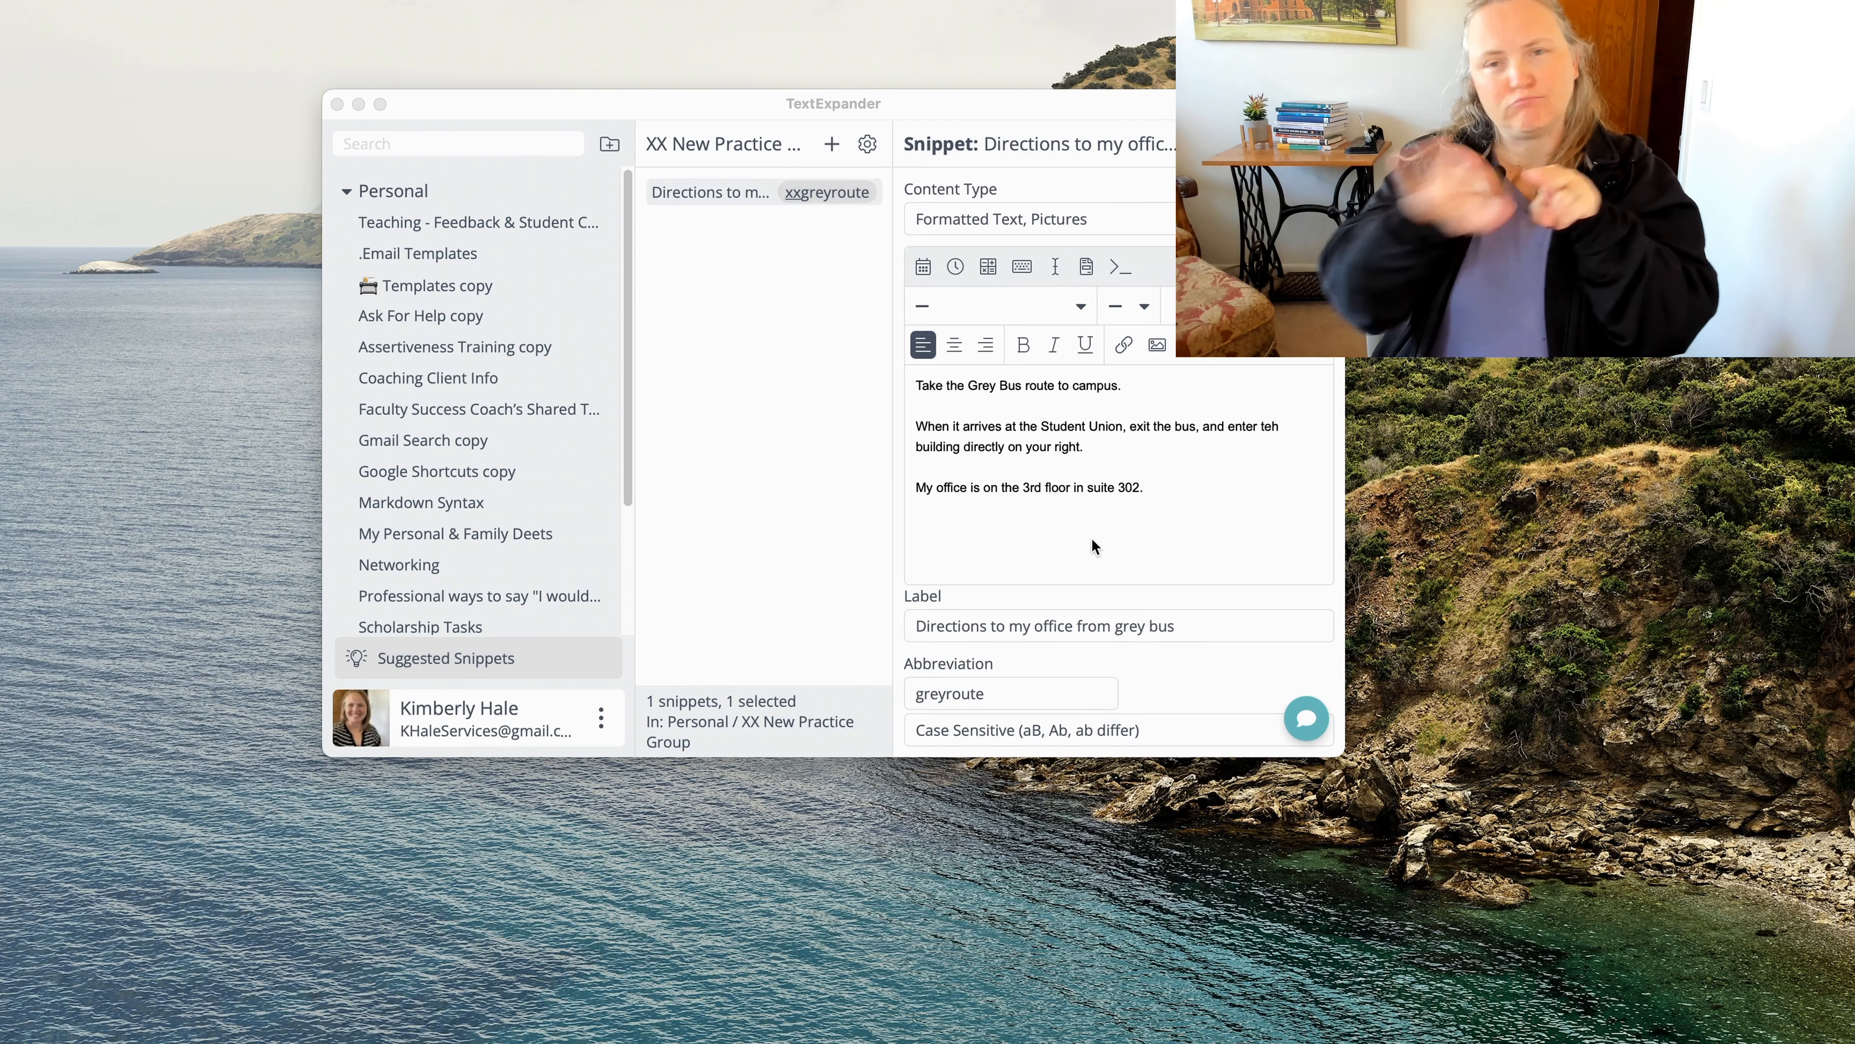
- Return to TextExpander and create a snippet reading "I would like to discuss this with you. Can you come by my office hours?"
left_click(747, 256)
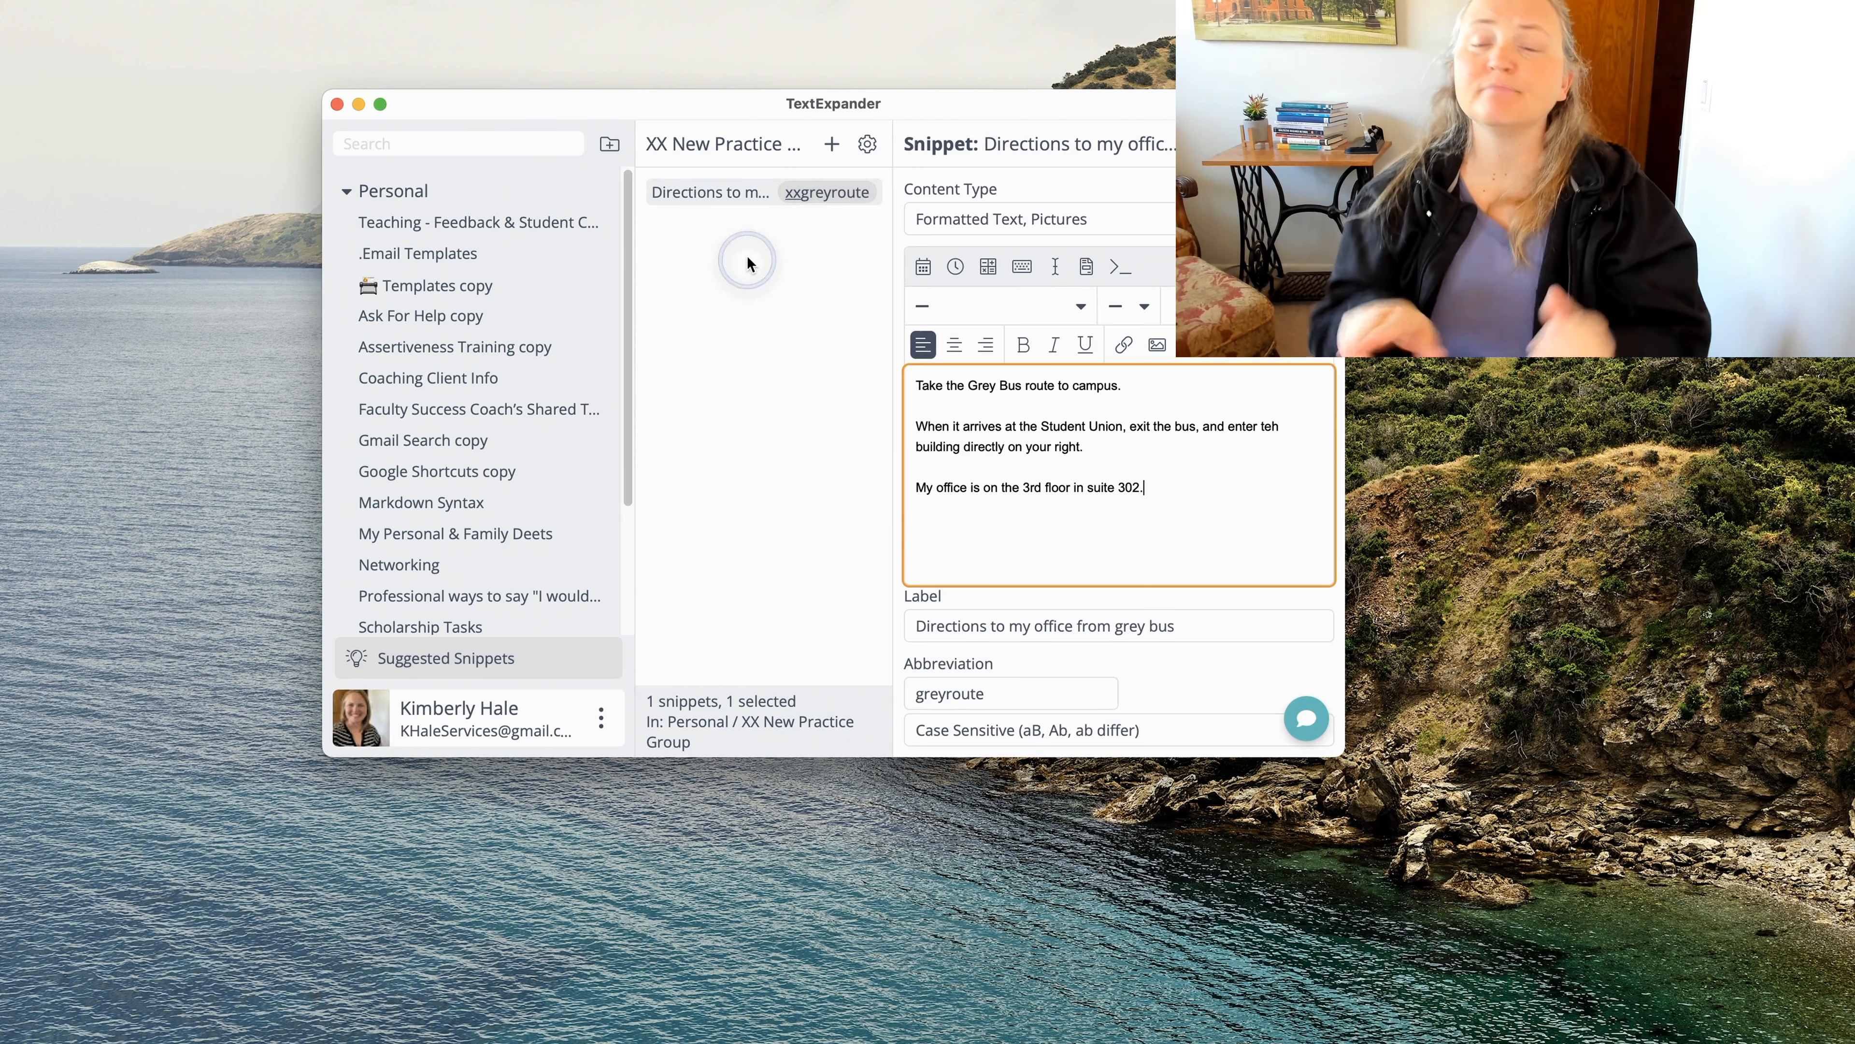
left_click(832, 145)
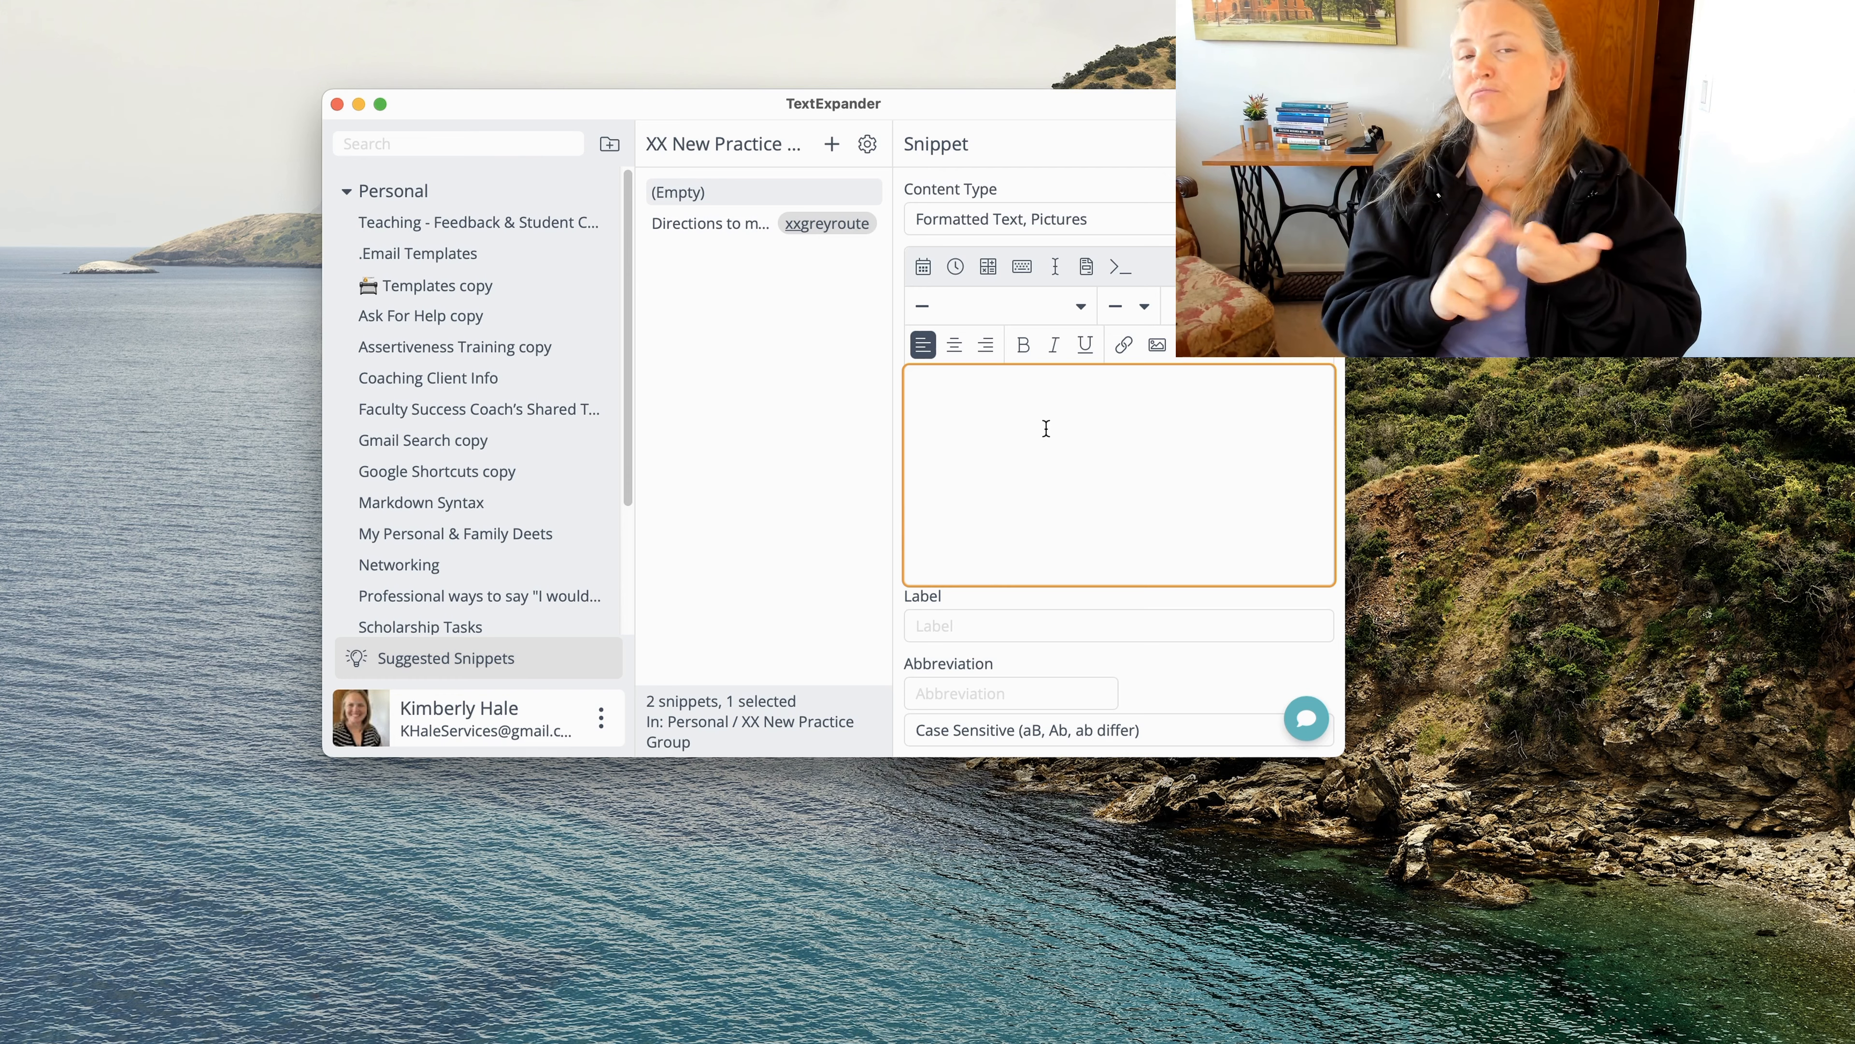
type("I would like ")
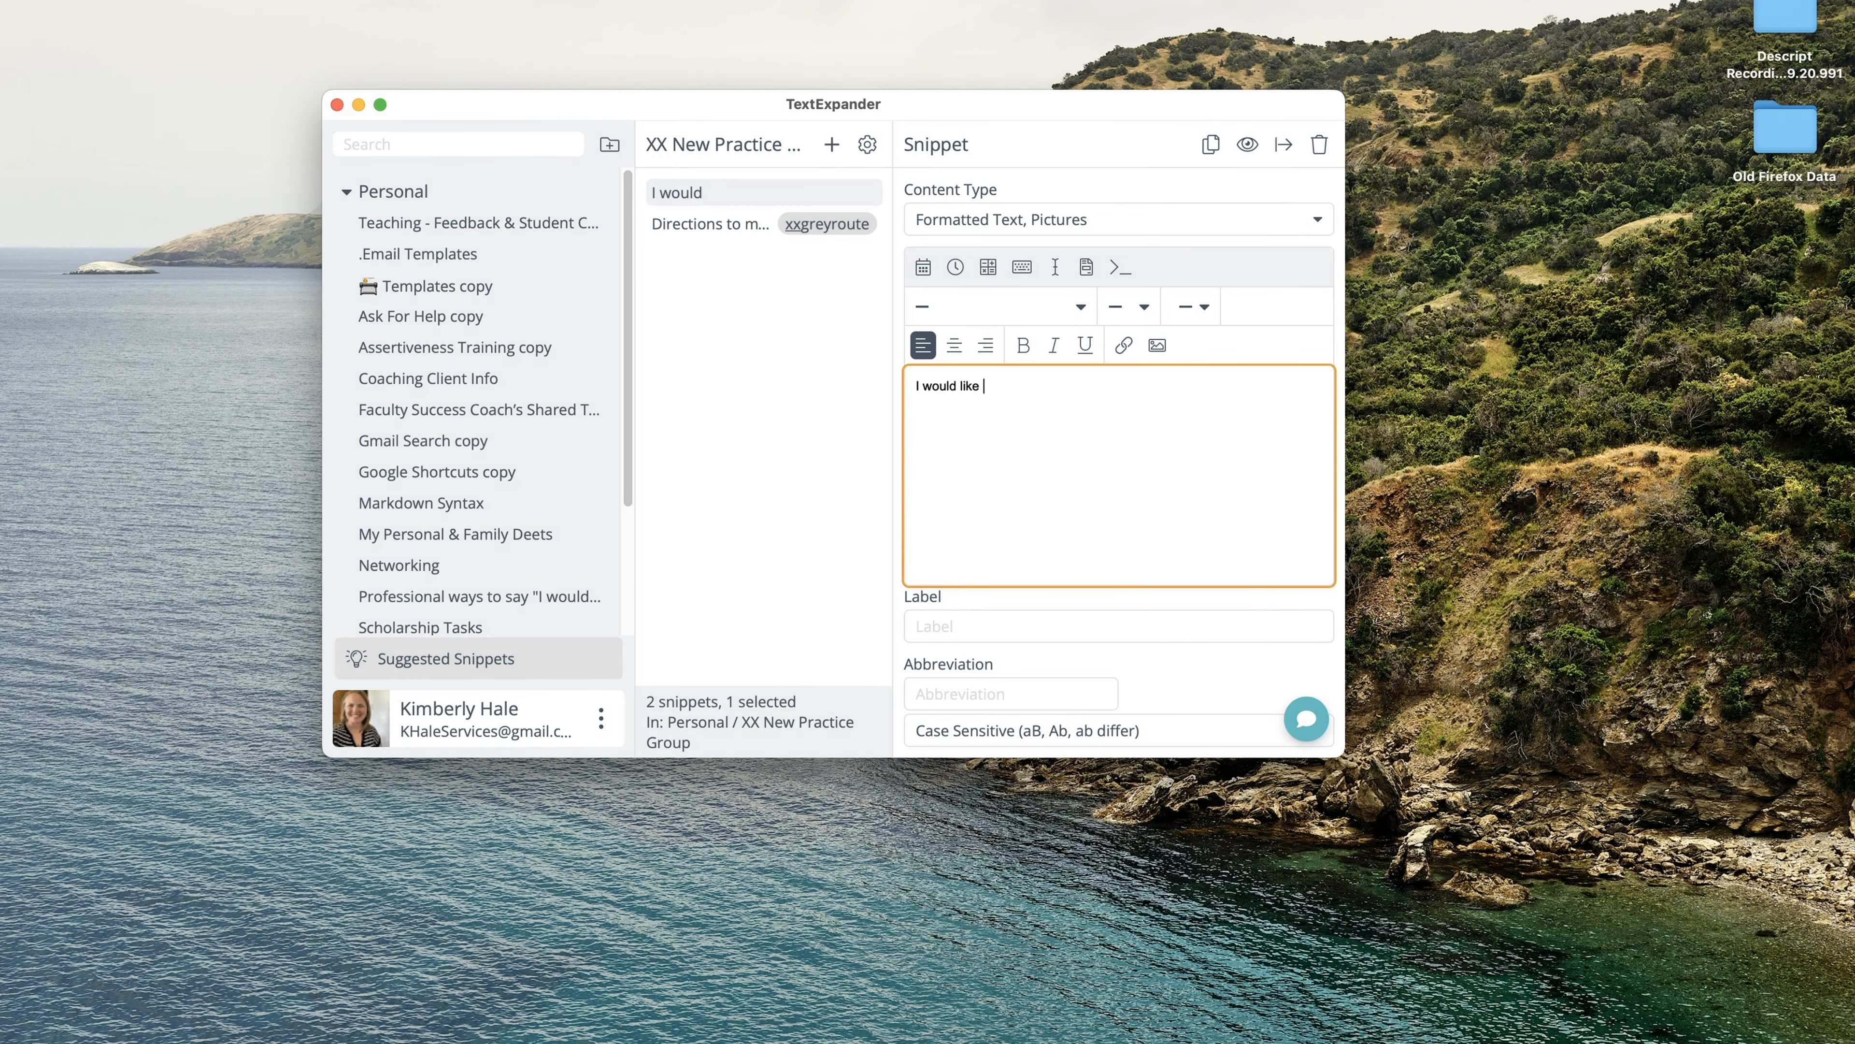
type("to discuss this with you.  Can you come by my office hours?")
key("Return")
key("Return")
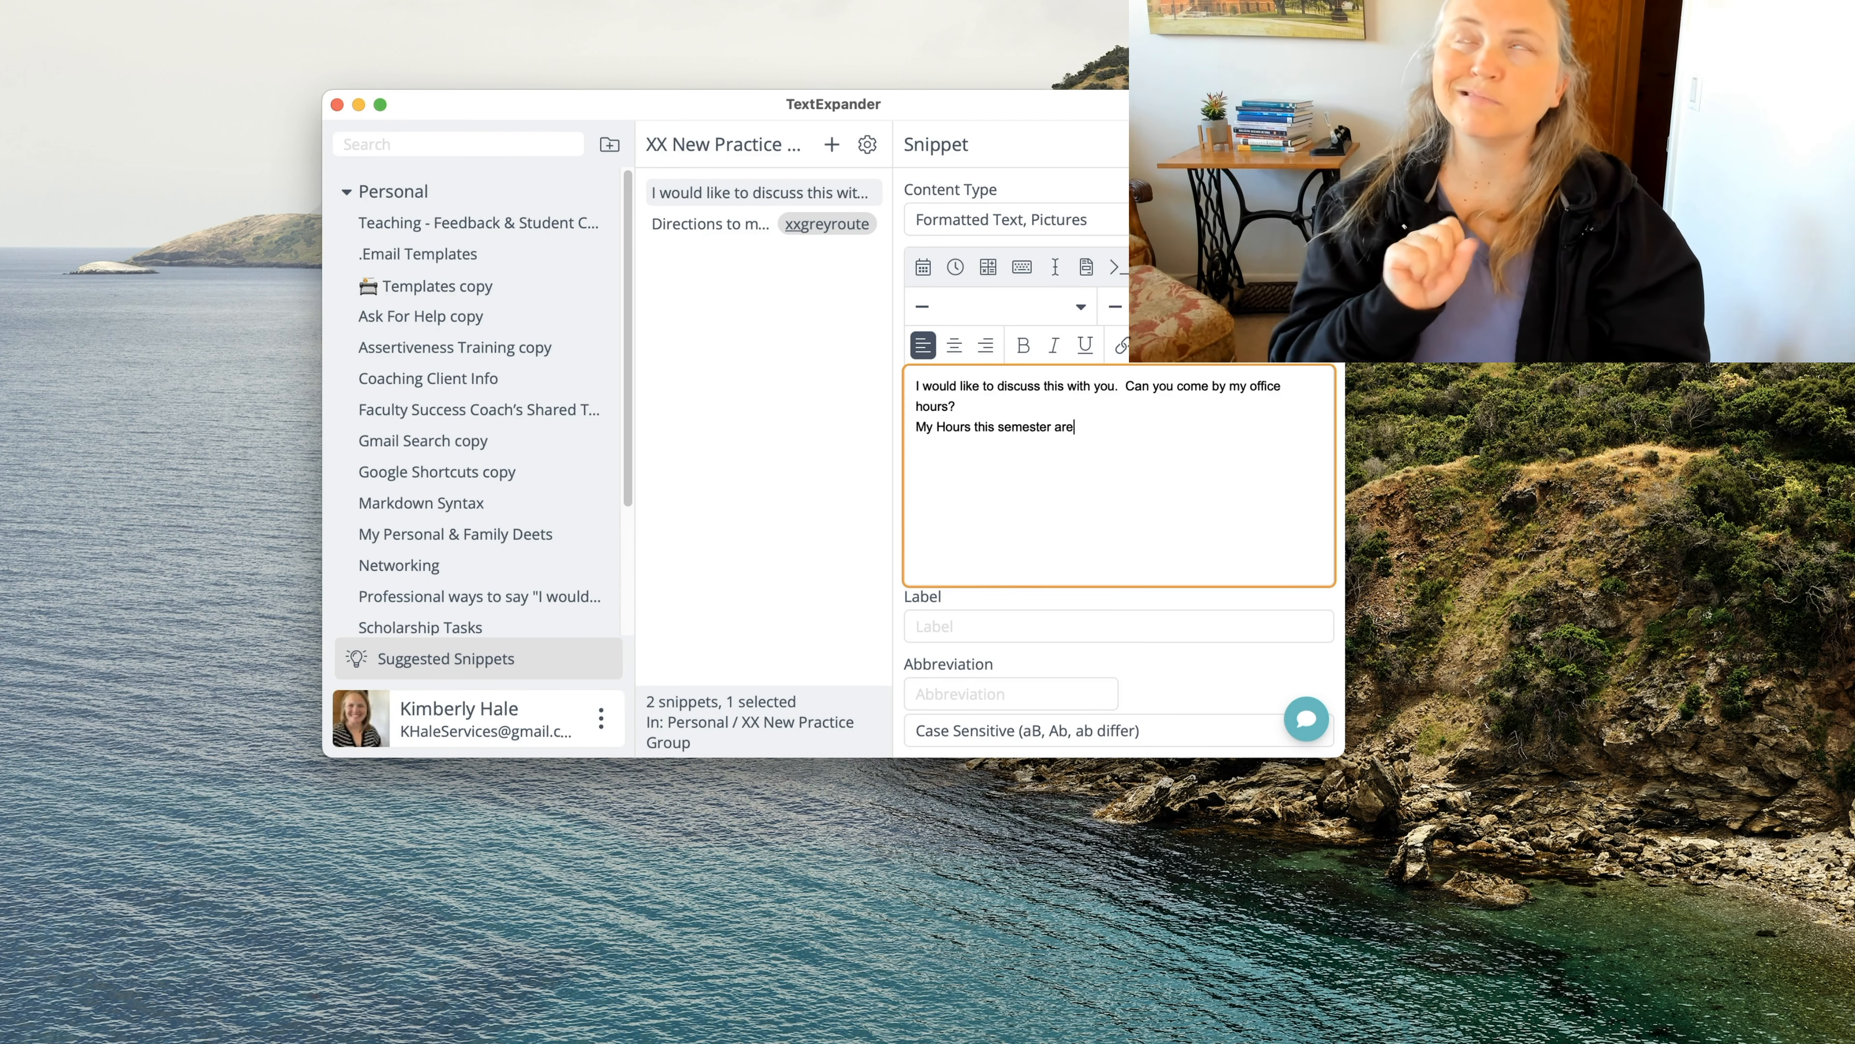
- Add "My Hours this semester are:" with the lines "Mondays 3:30 - 4:30 PM" and "Tuesdays 9:00 AM - 11:00 AM."
key("Return")
type("Mondays 3:30 - 4:30 PM Tue")
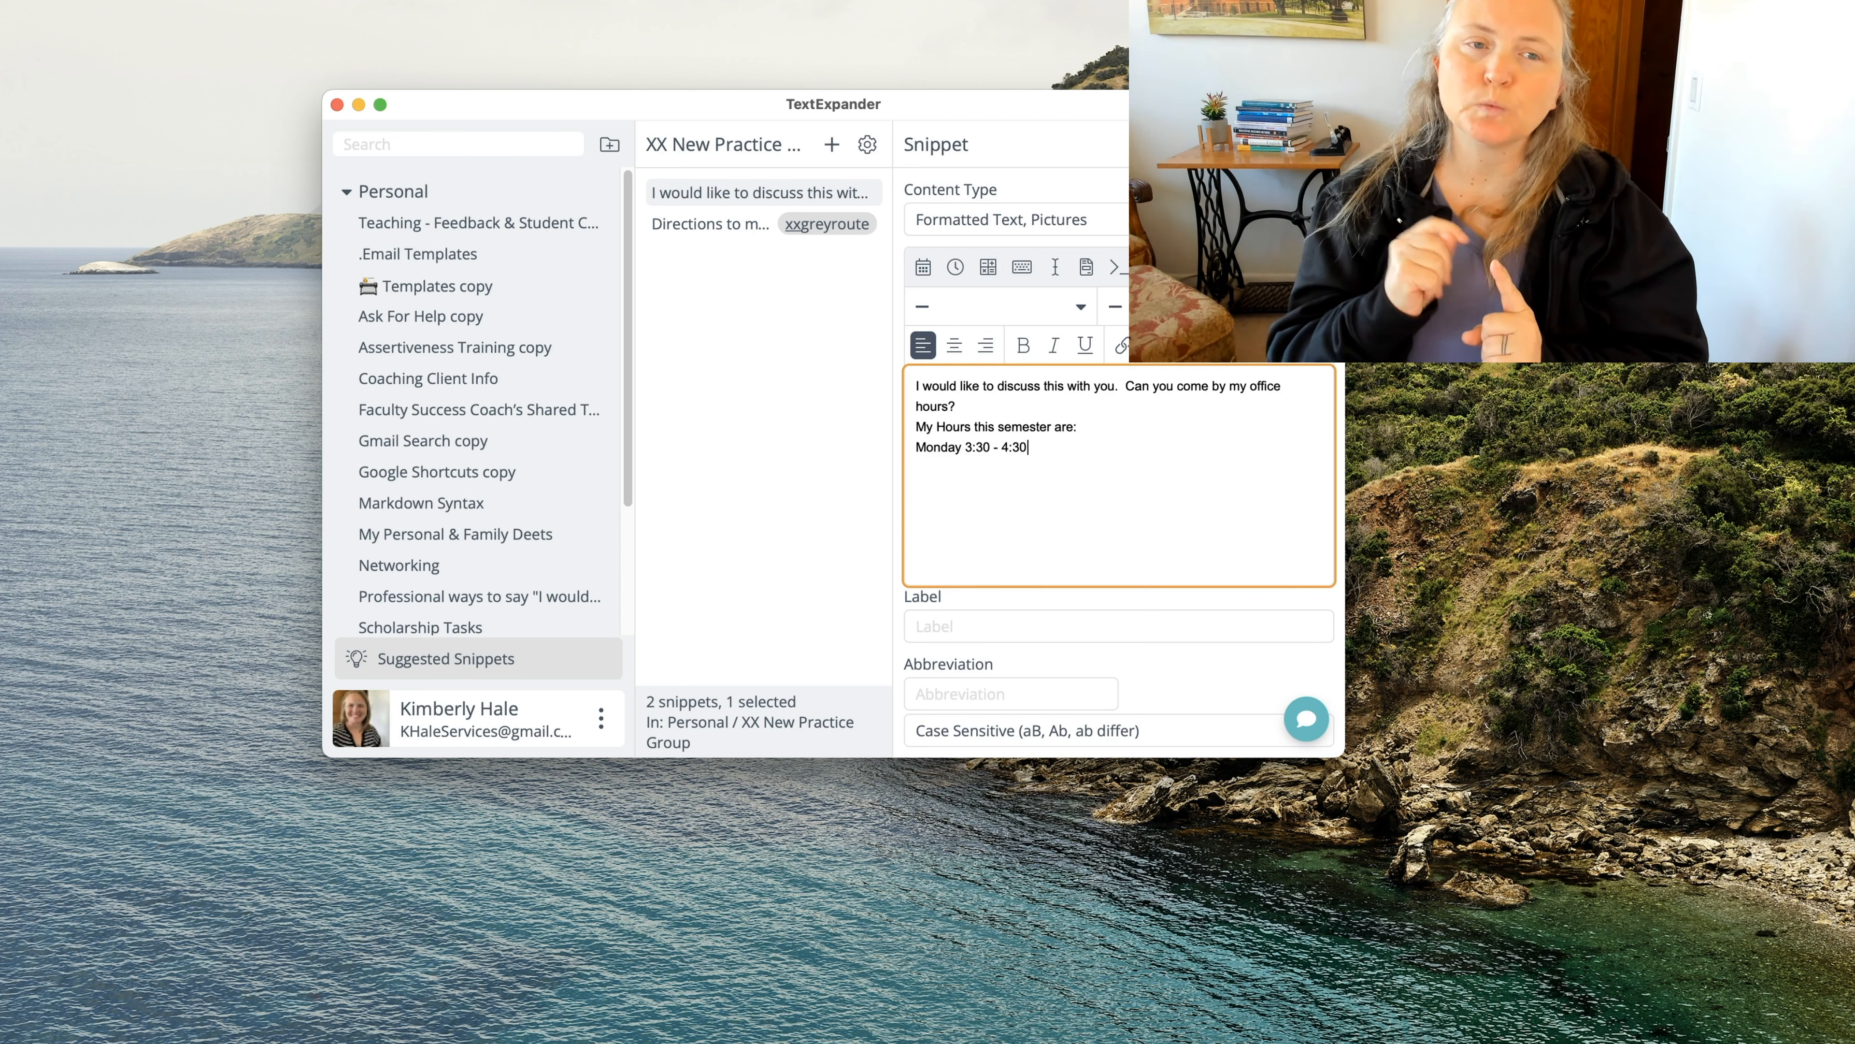
type("s")
key("Down")
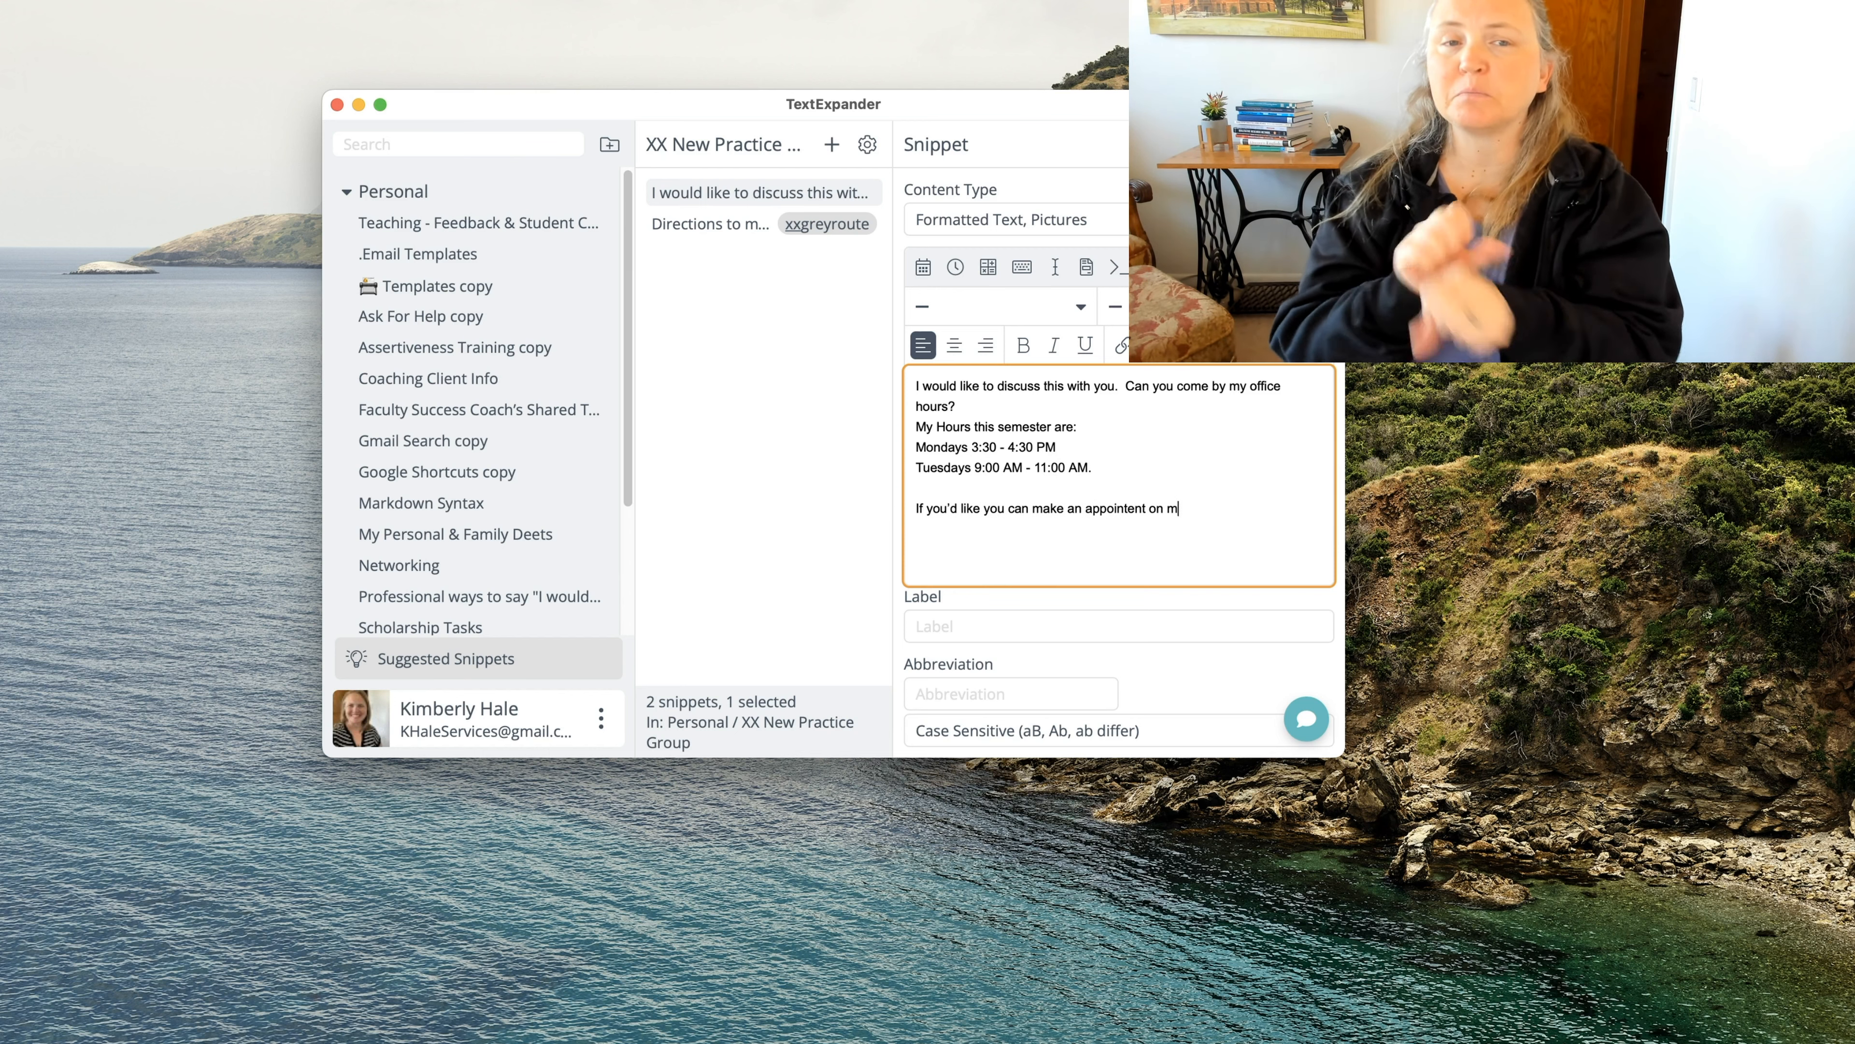
- Finish the snippet text with the sentence "If you'd like you can make an appointent on my schedule."
key("BackSpace")
key("BackSpace")
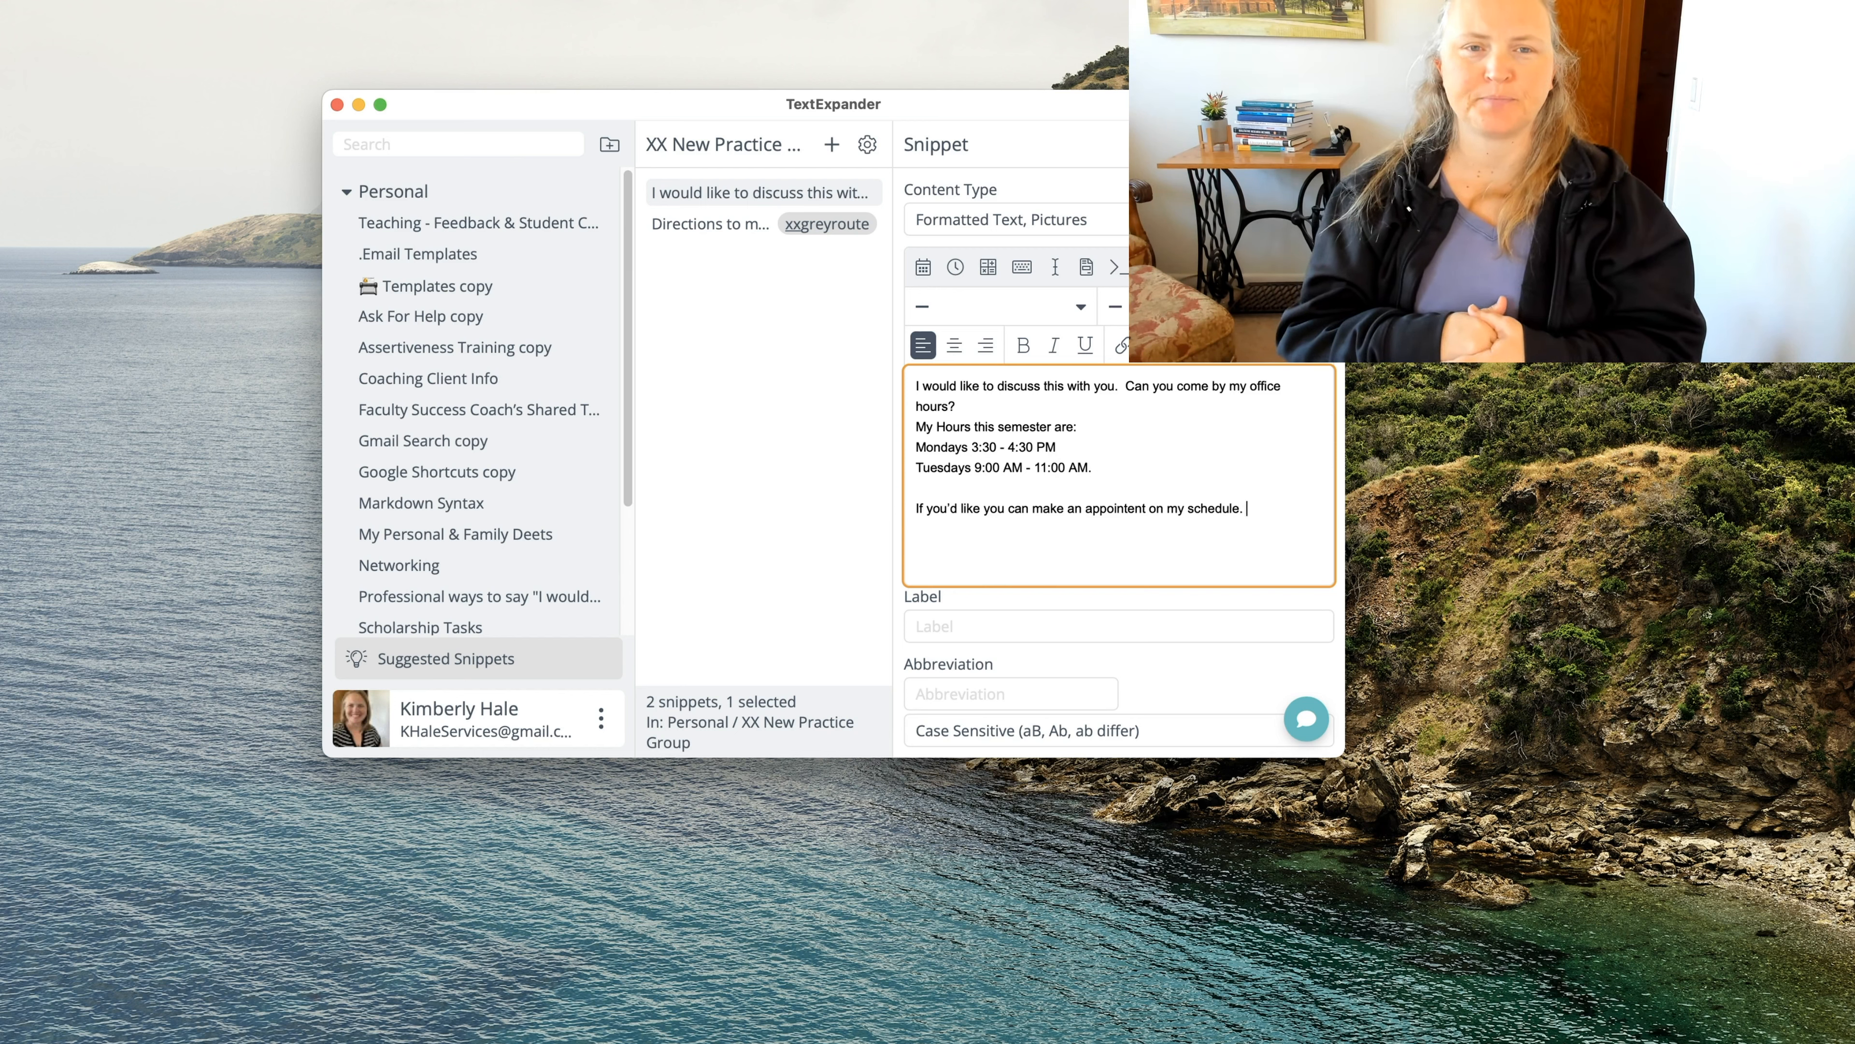
key("Return")
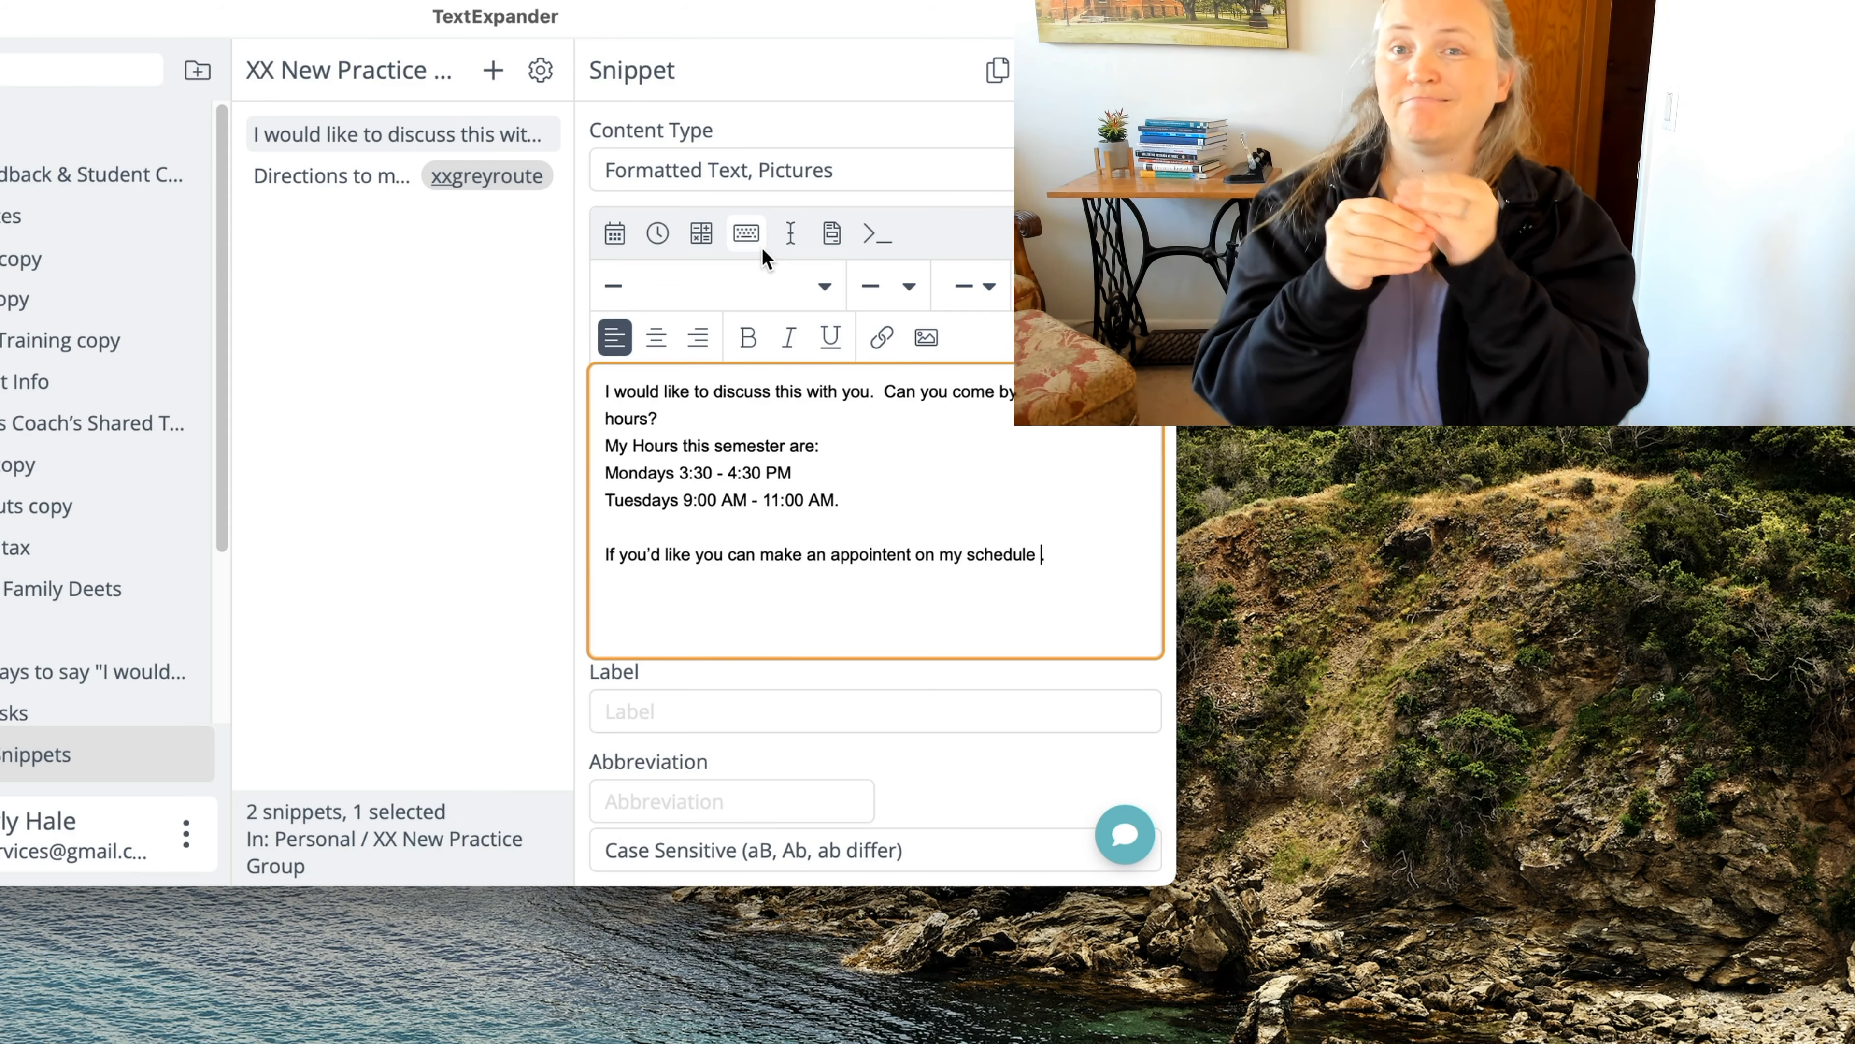
- Insert the //student snippet as a nested snippet after the word "schedule" in the last sentence
left_click(833, 238)
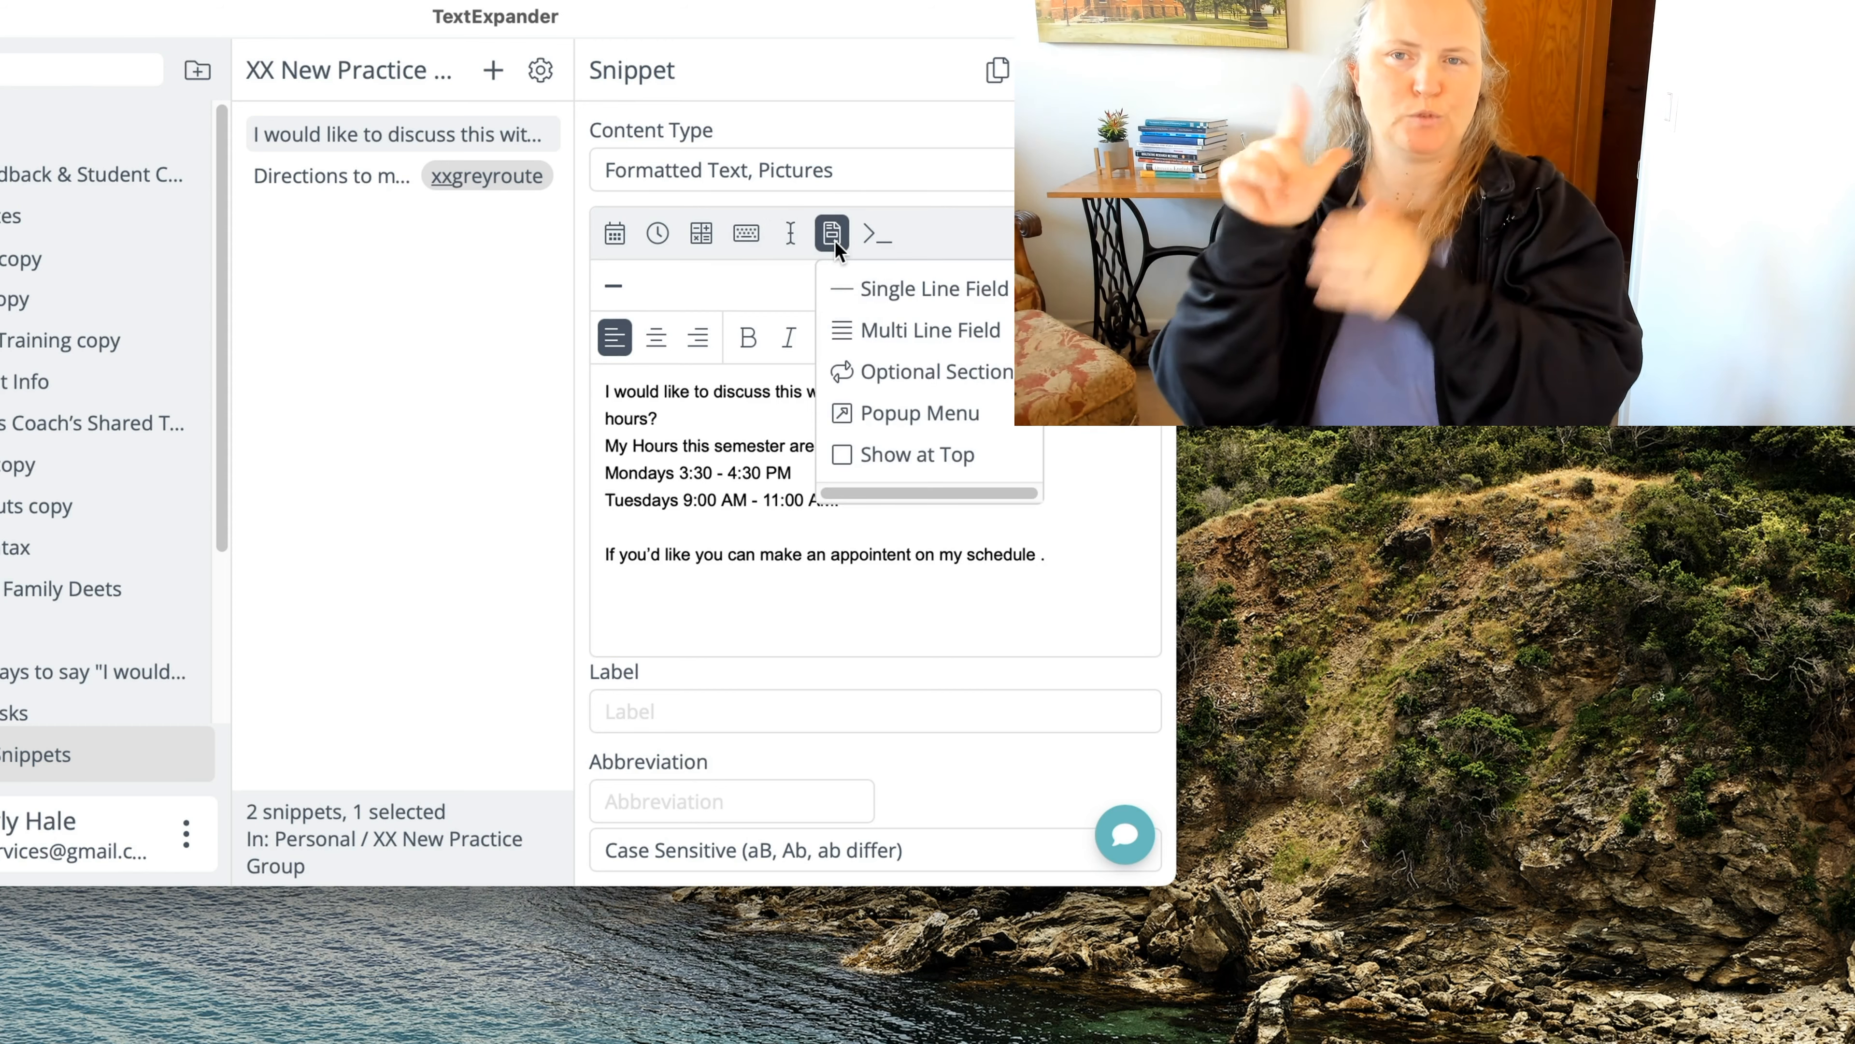
left_click(746, 234)
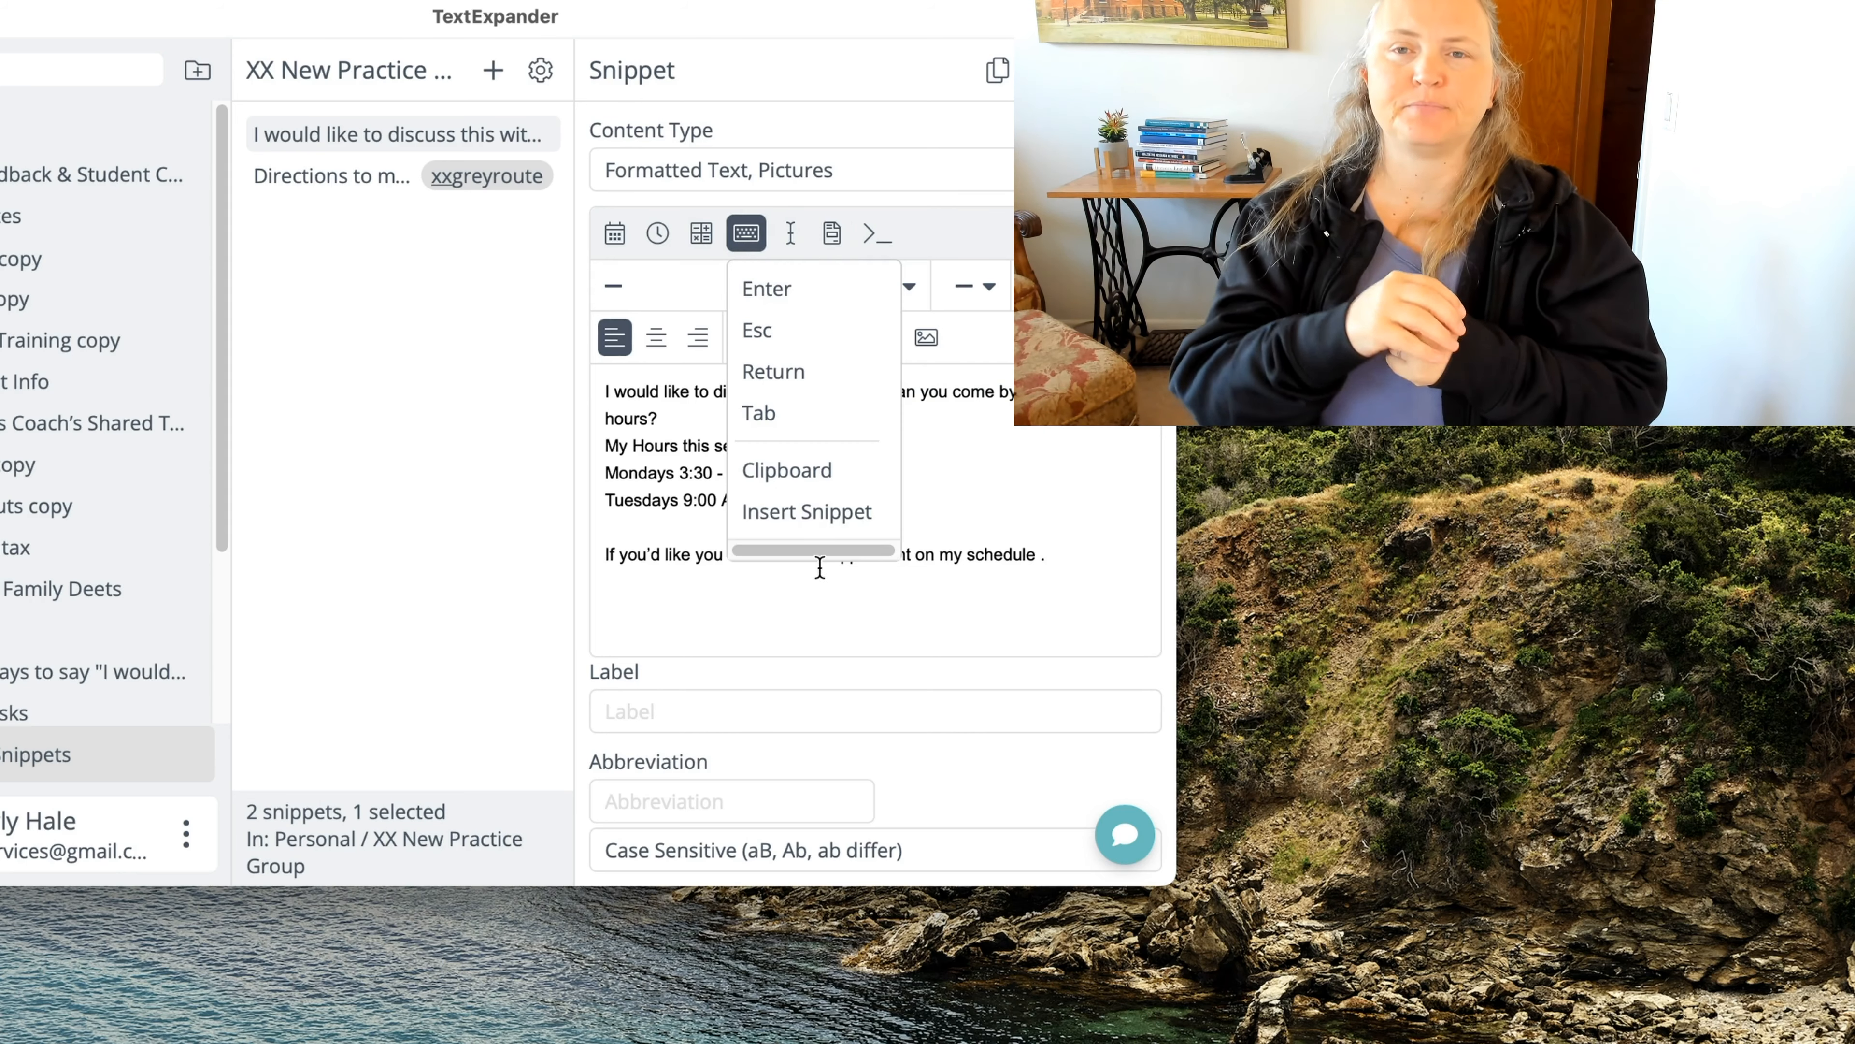
left_click(808, 510)
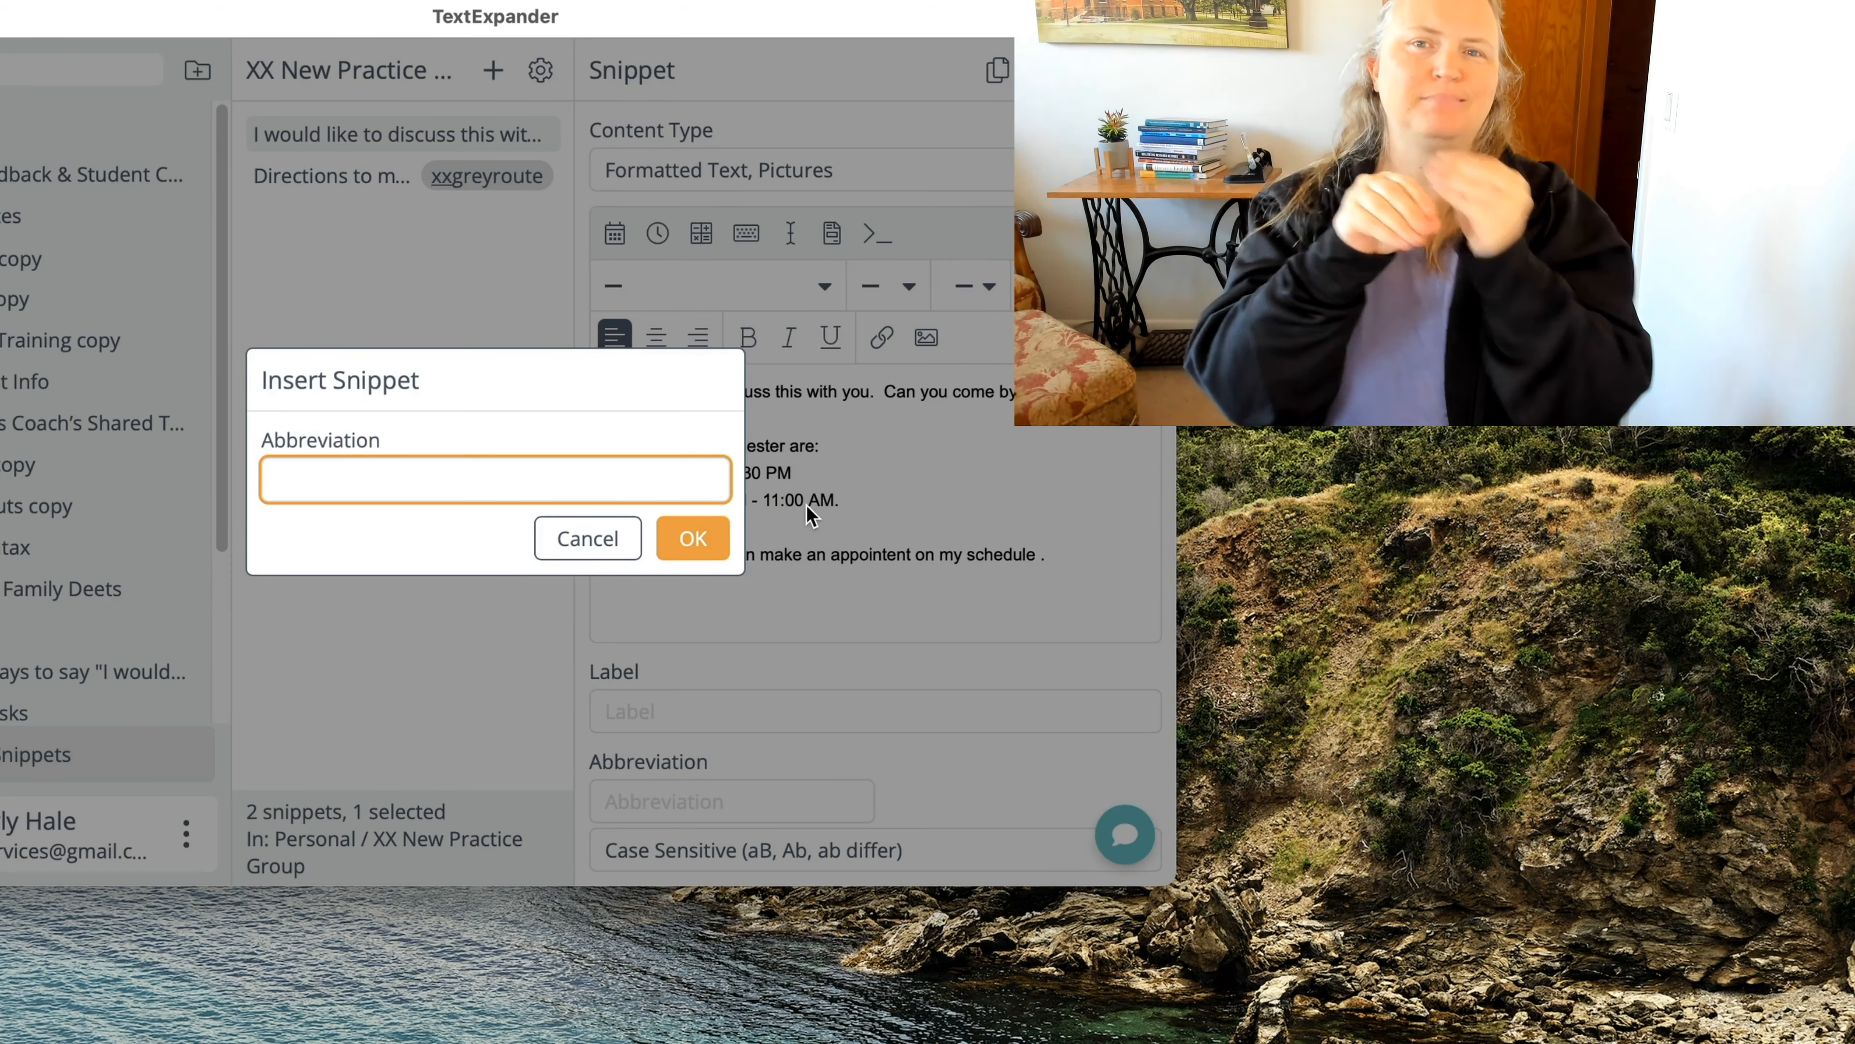
type("//student")
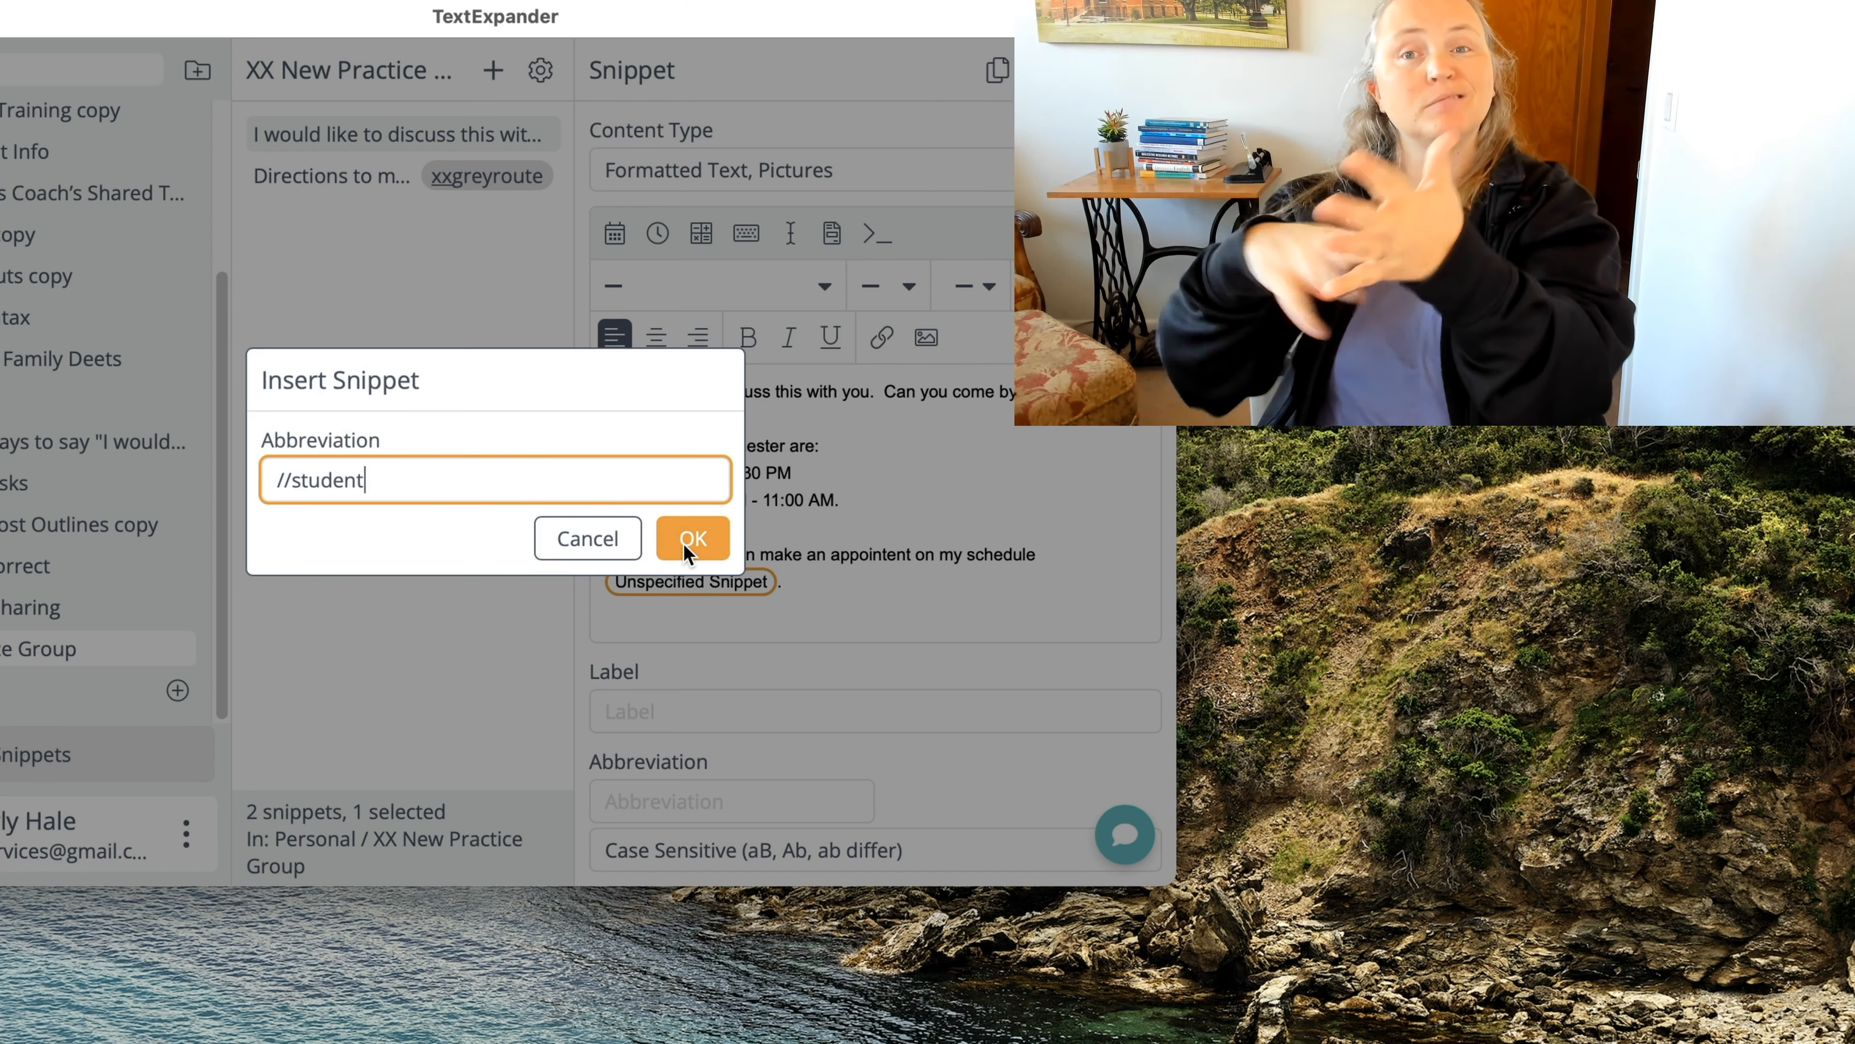
left_click(690, 539)
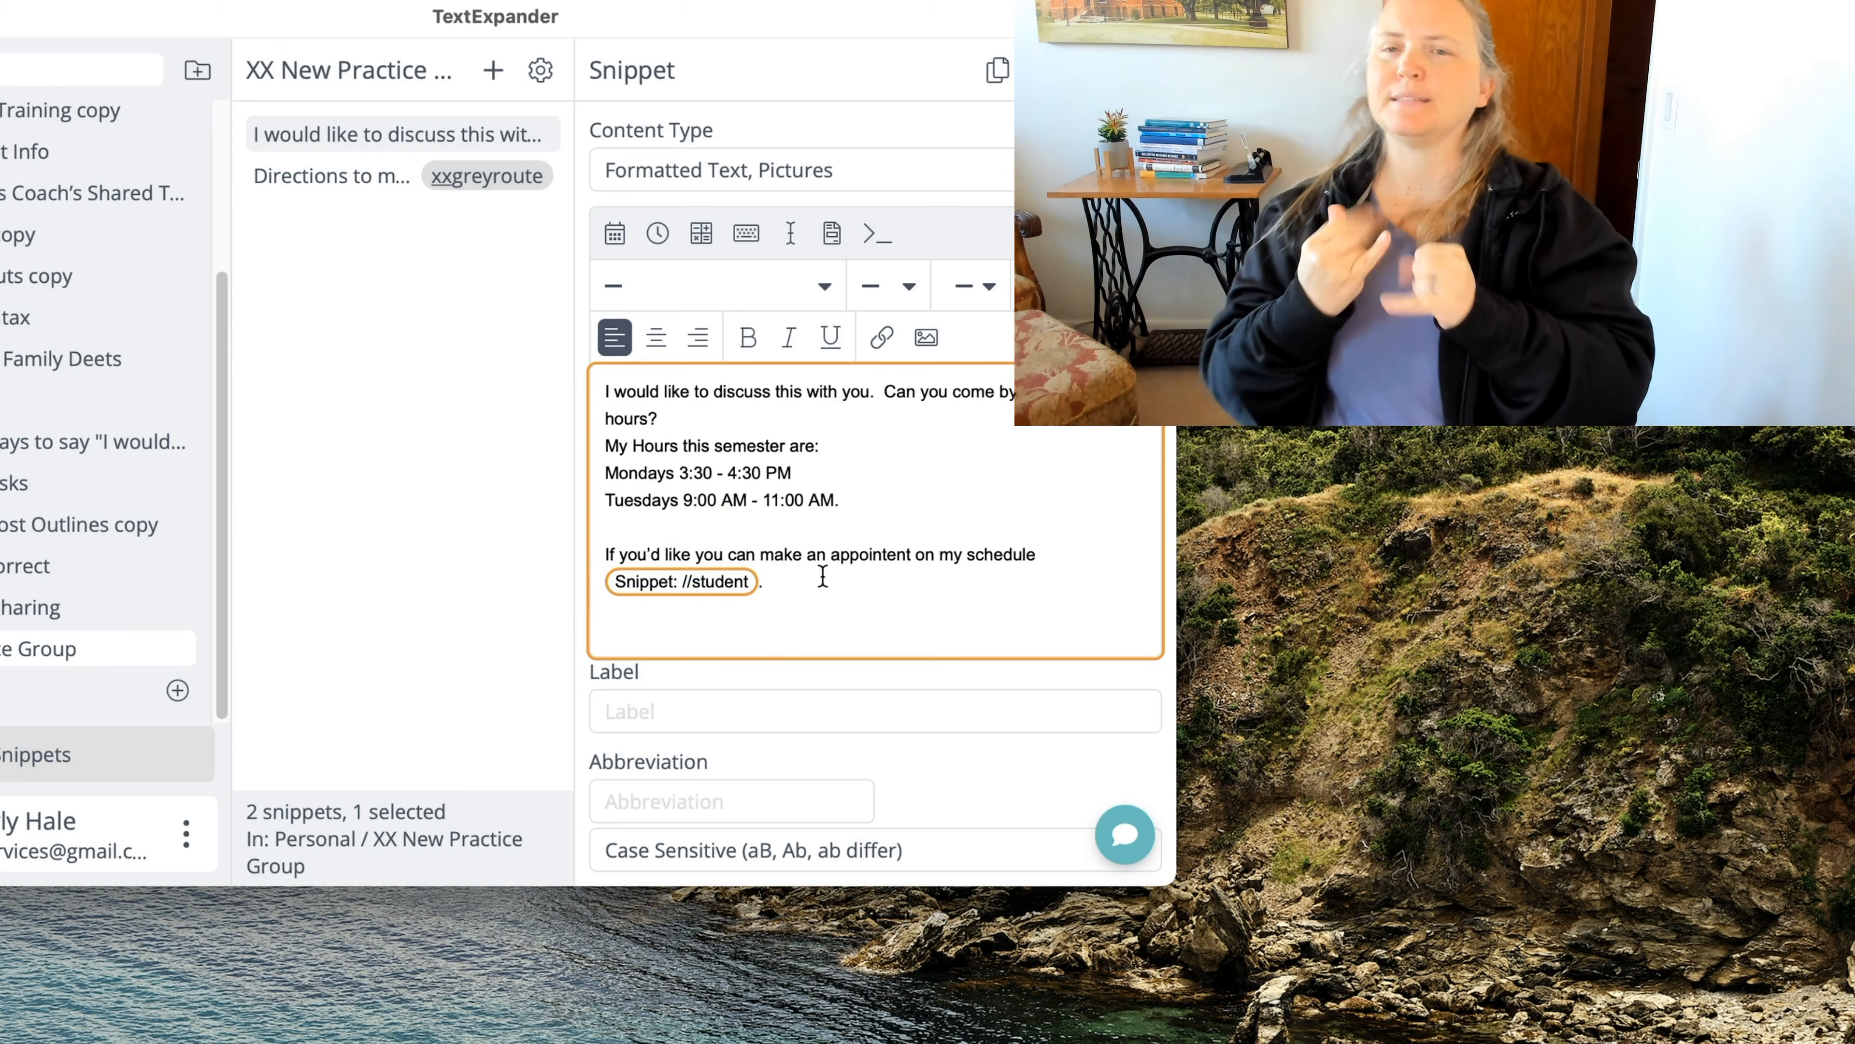
left_click(799, 589)
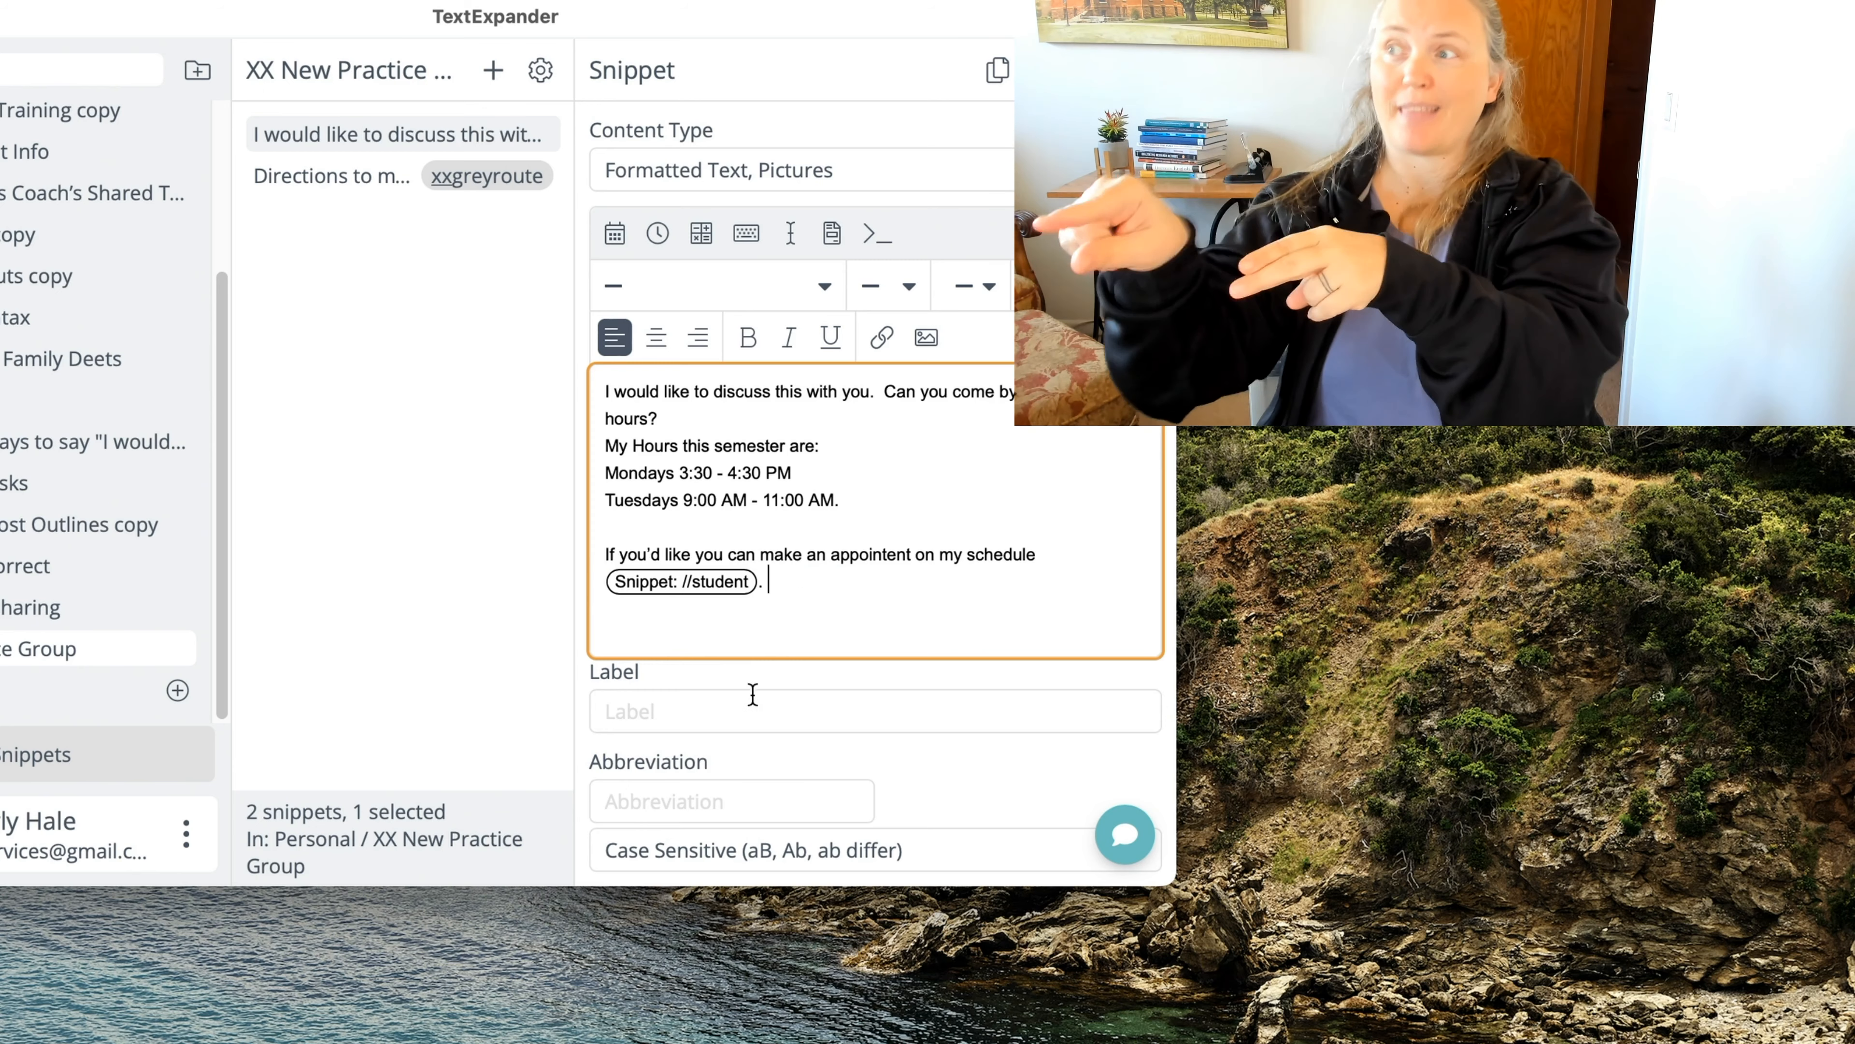
left_click(645, 702)
type("Make and")
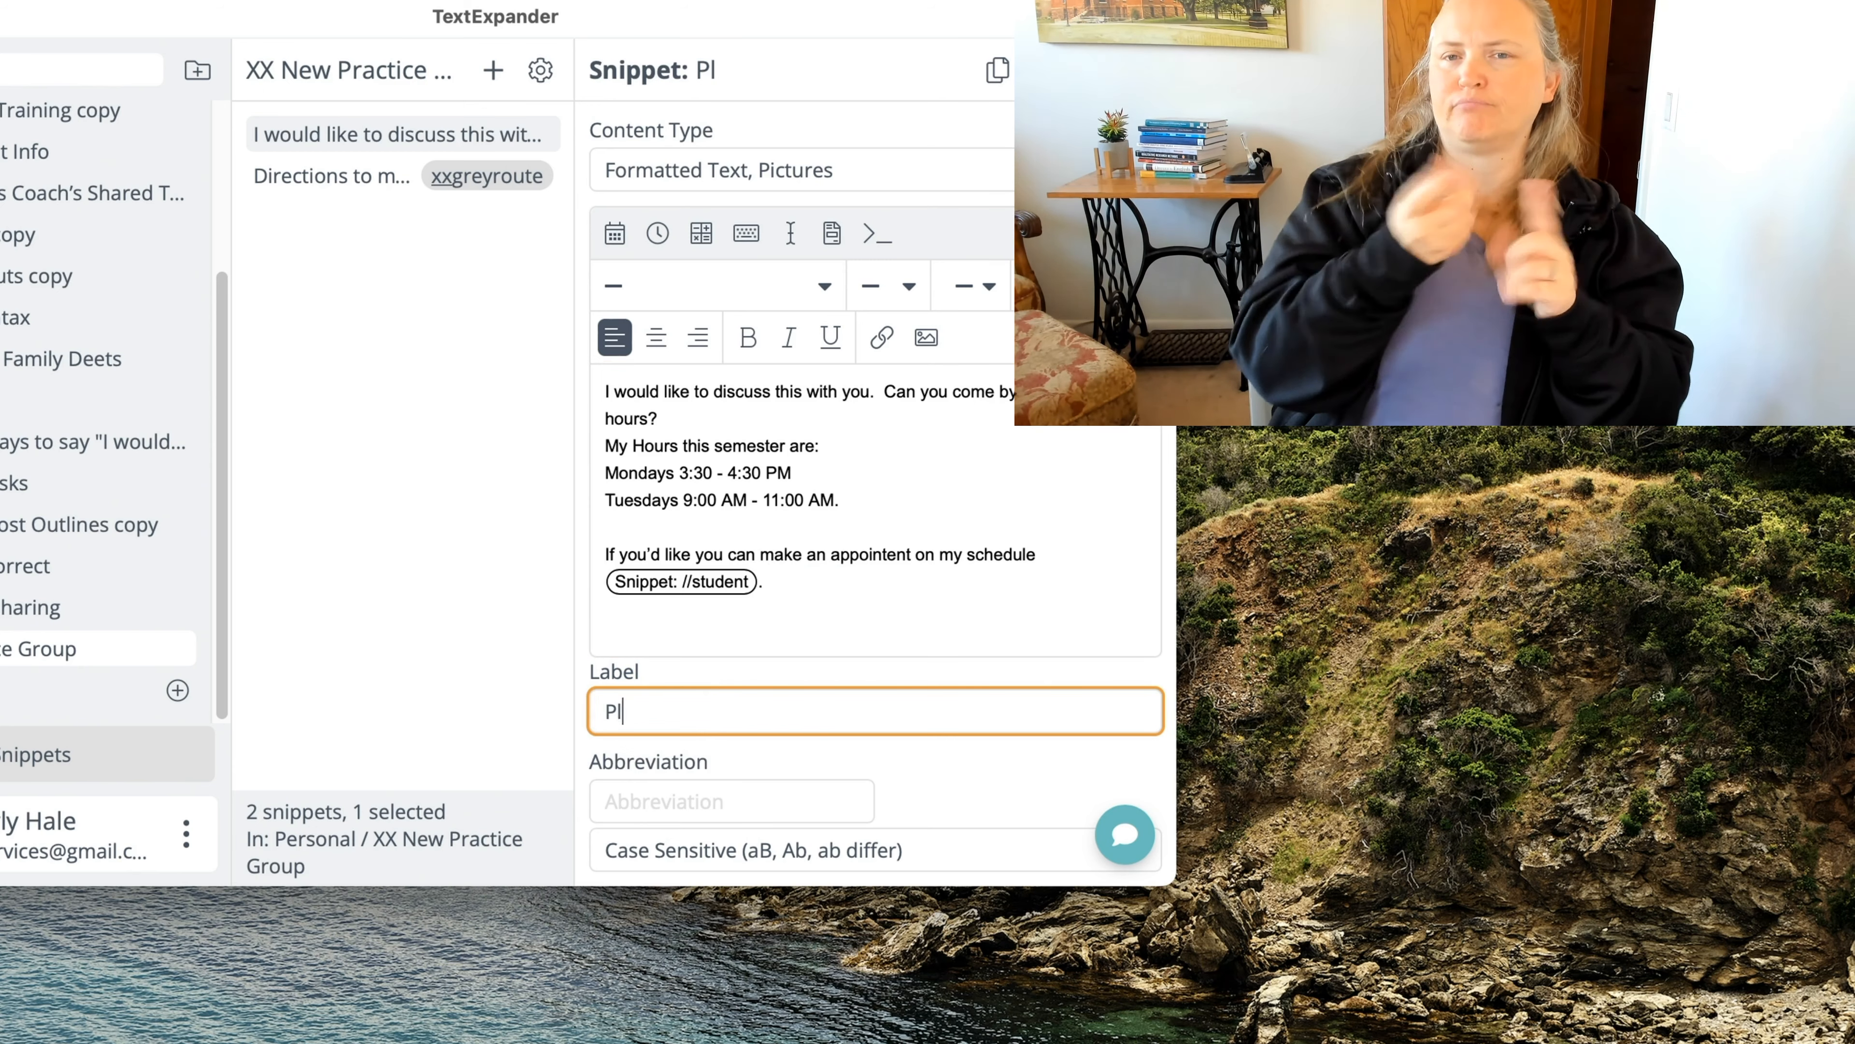
key("BackSpace")
key("BackSpace")
key("BackSpace")
key("BackSpace")
key("BackSpace")
key("BackSpace")
key("BackSpace")
key("BackSpace")
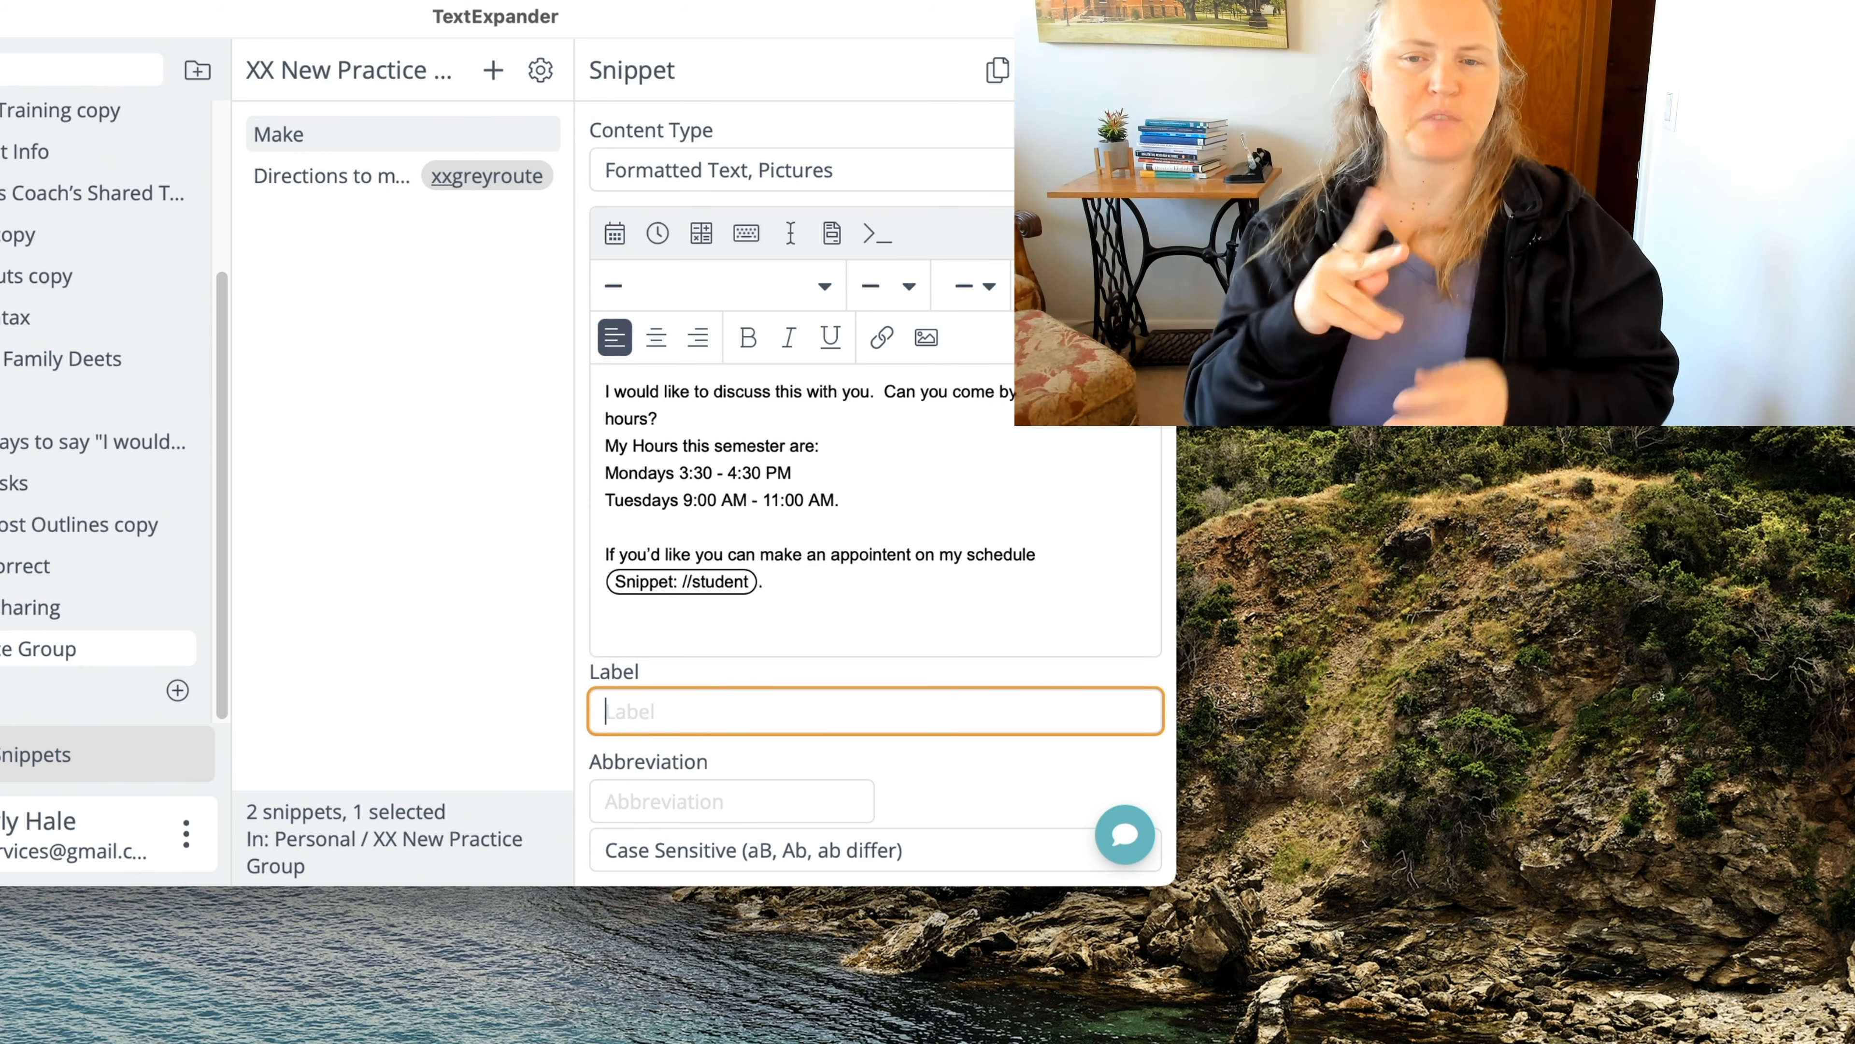
- Label the snippet "See me in office hours" and set its abbreviation to smioh
type("See me in office hours")
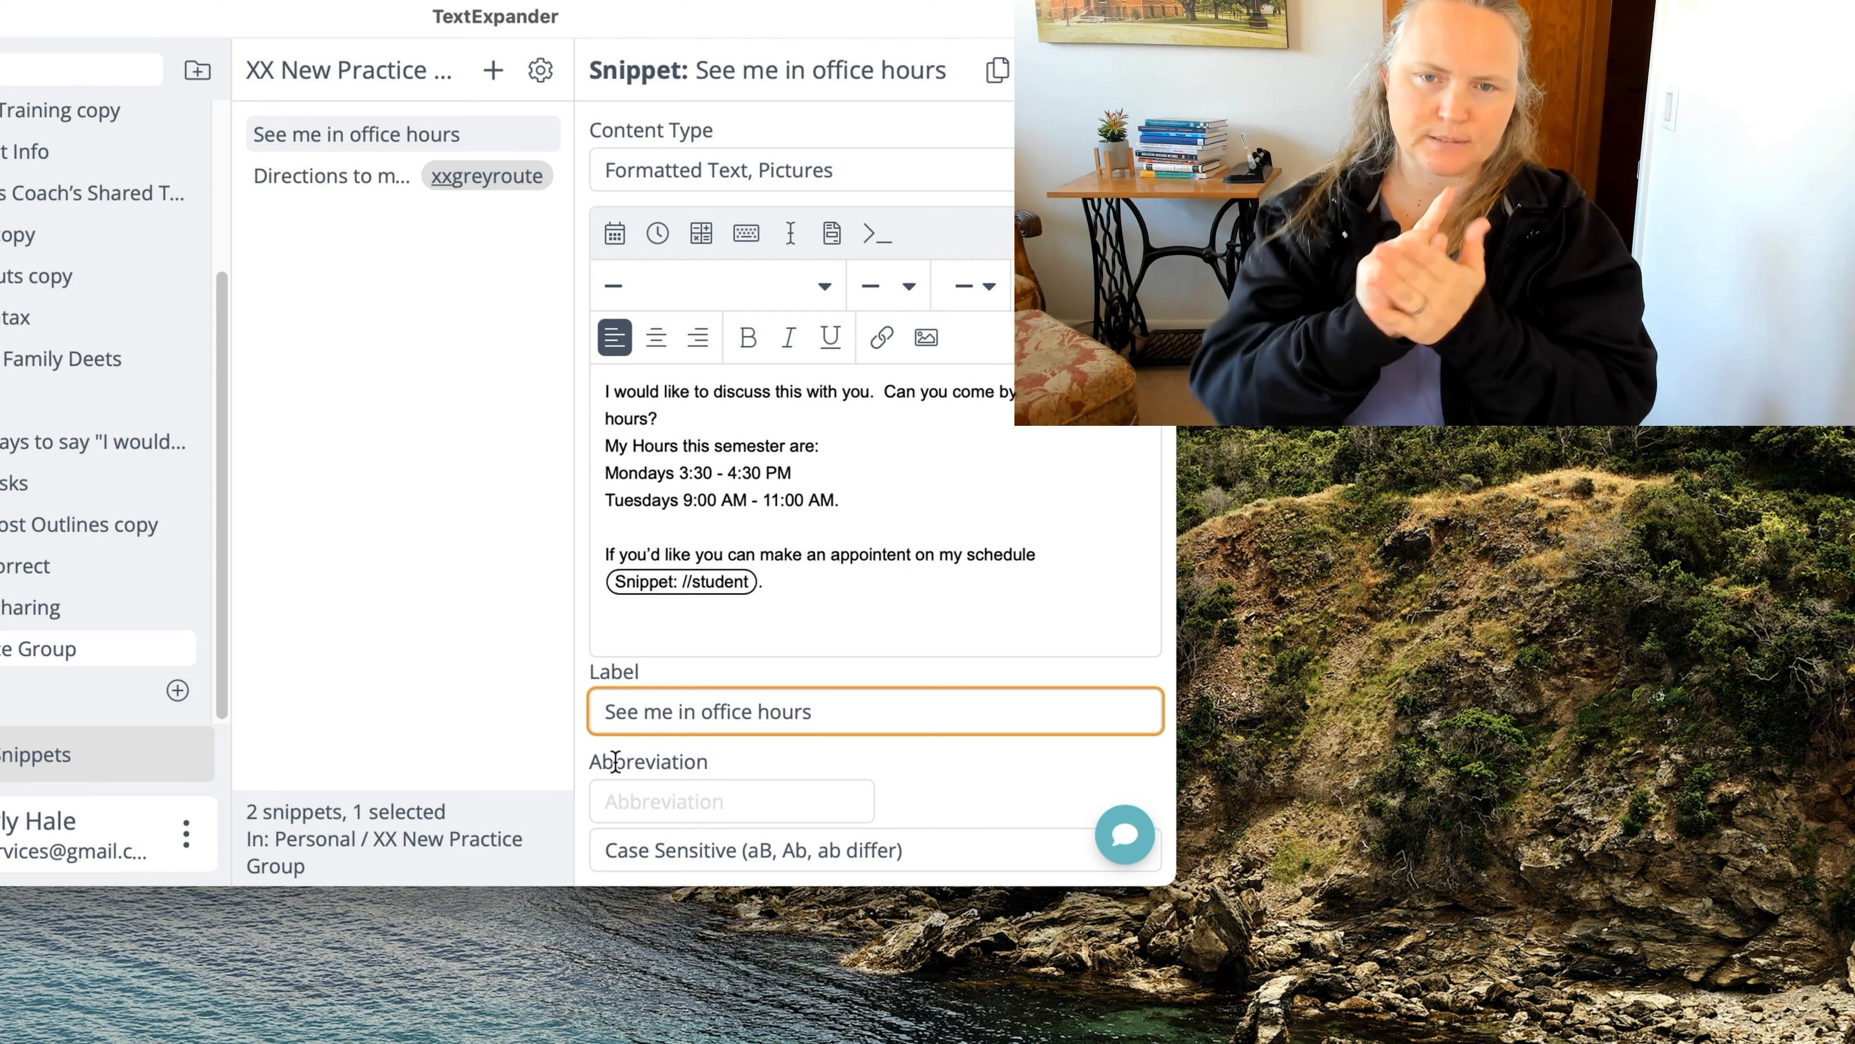
key("Tab")
type("smioh")
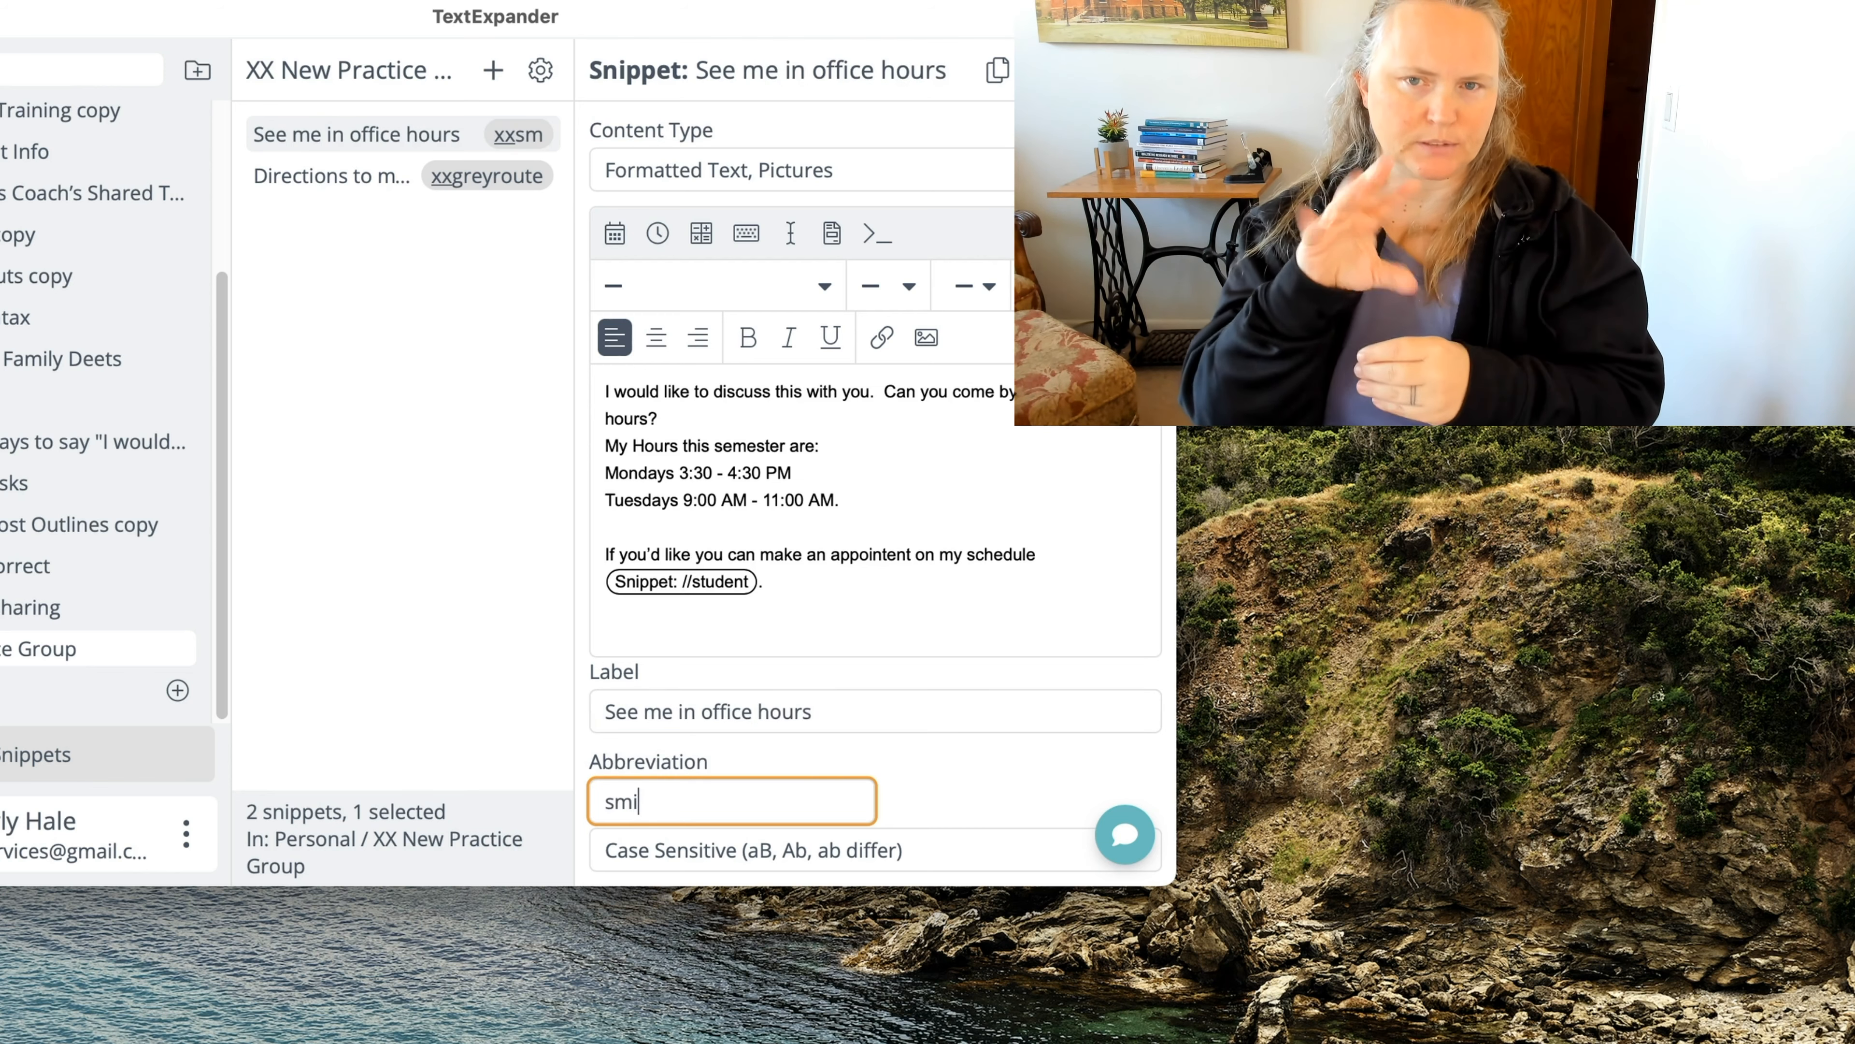
double_click(675, 801)
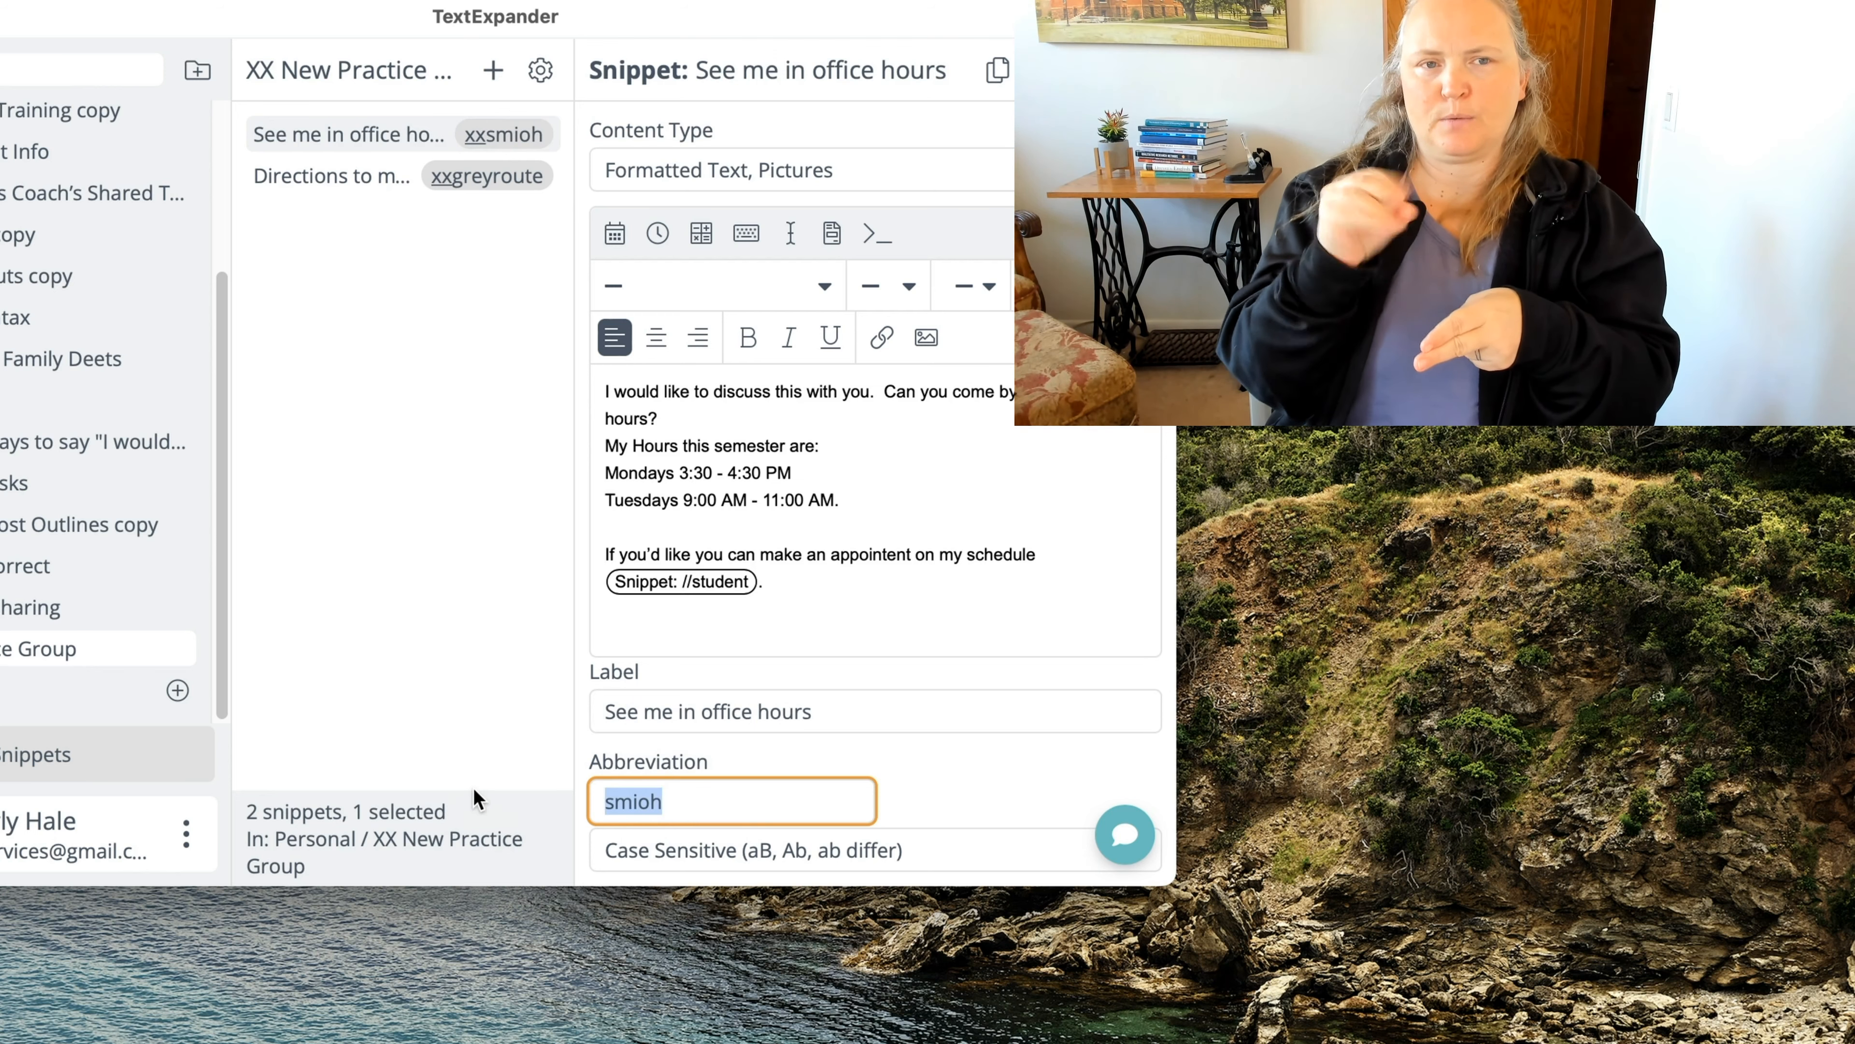
left_click(697, 814)
- Switch to the mail app, start an email with the subject "office hours", and expand the office hours snippet in its body with xxsmioh
key("super+Tab")
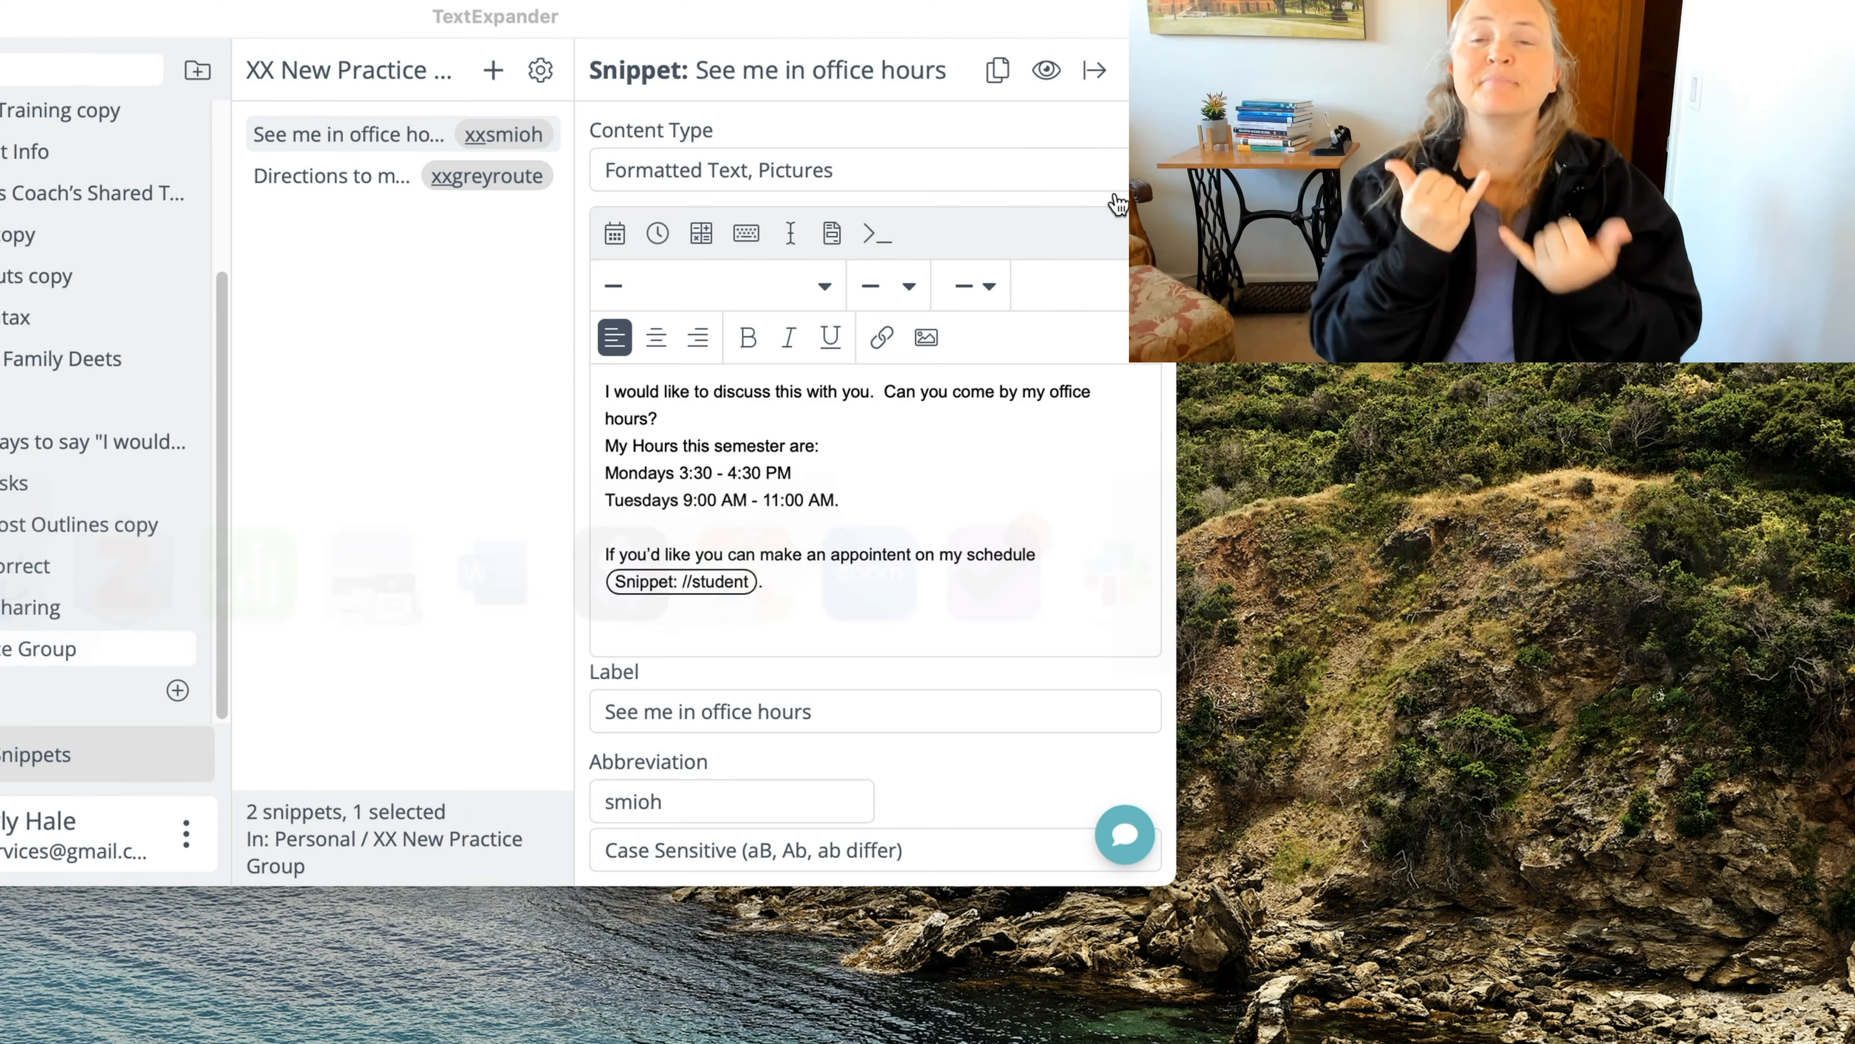
key("super+n")
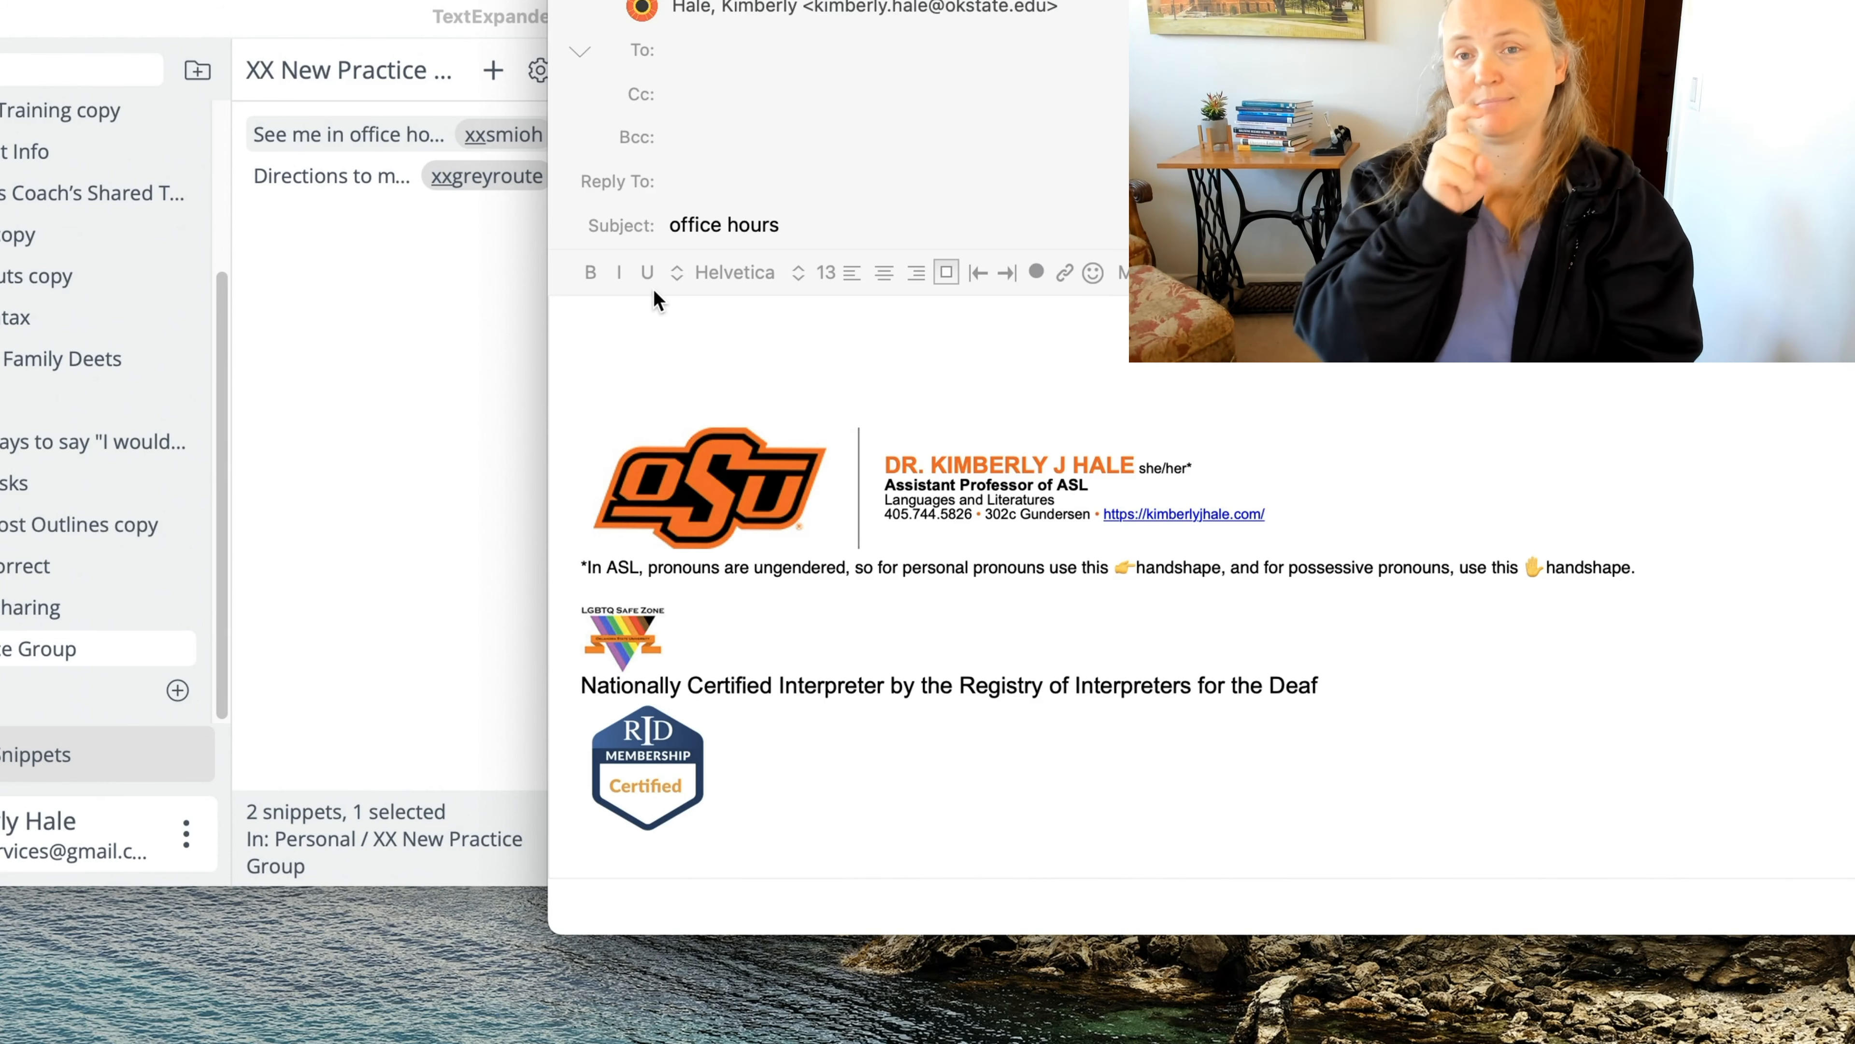
left_click(323, 17)
left_click_drag(322, 17, 2, 17)
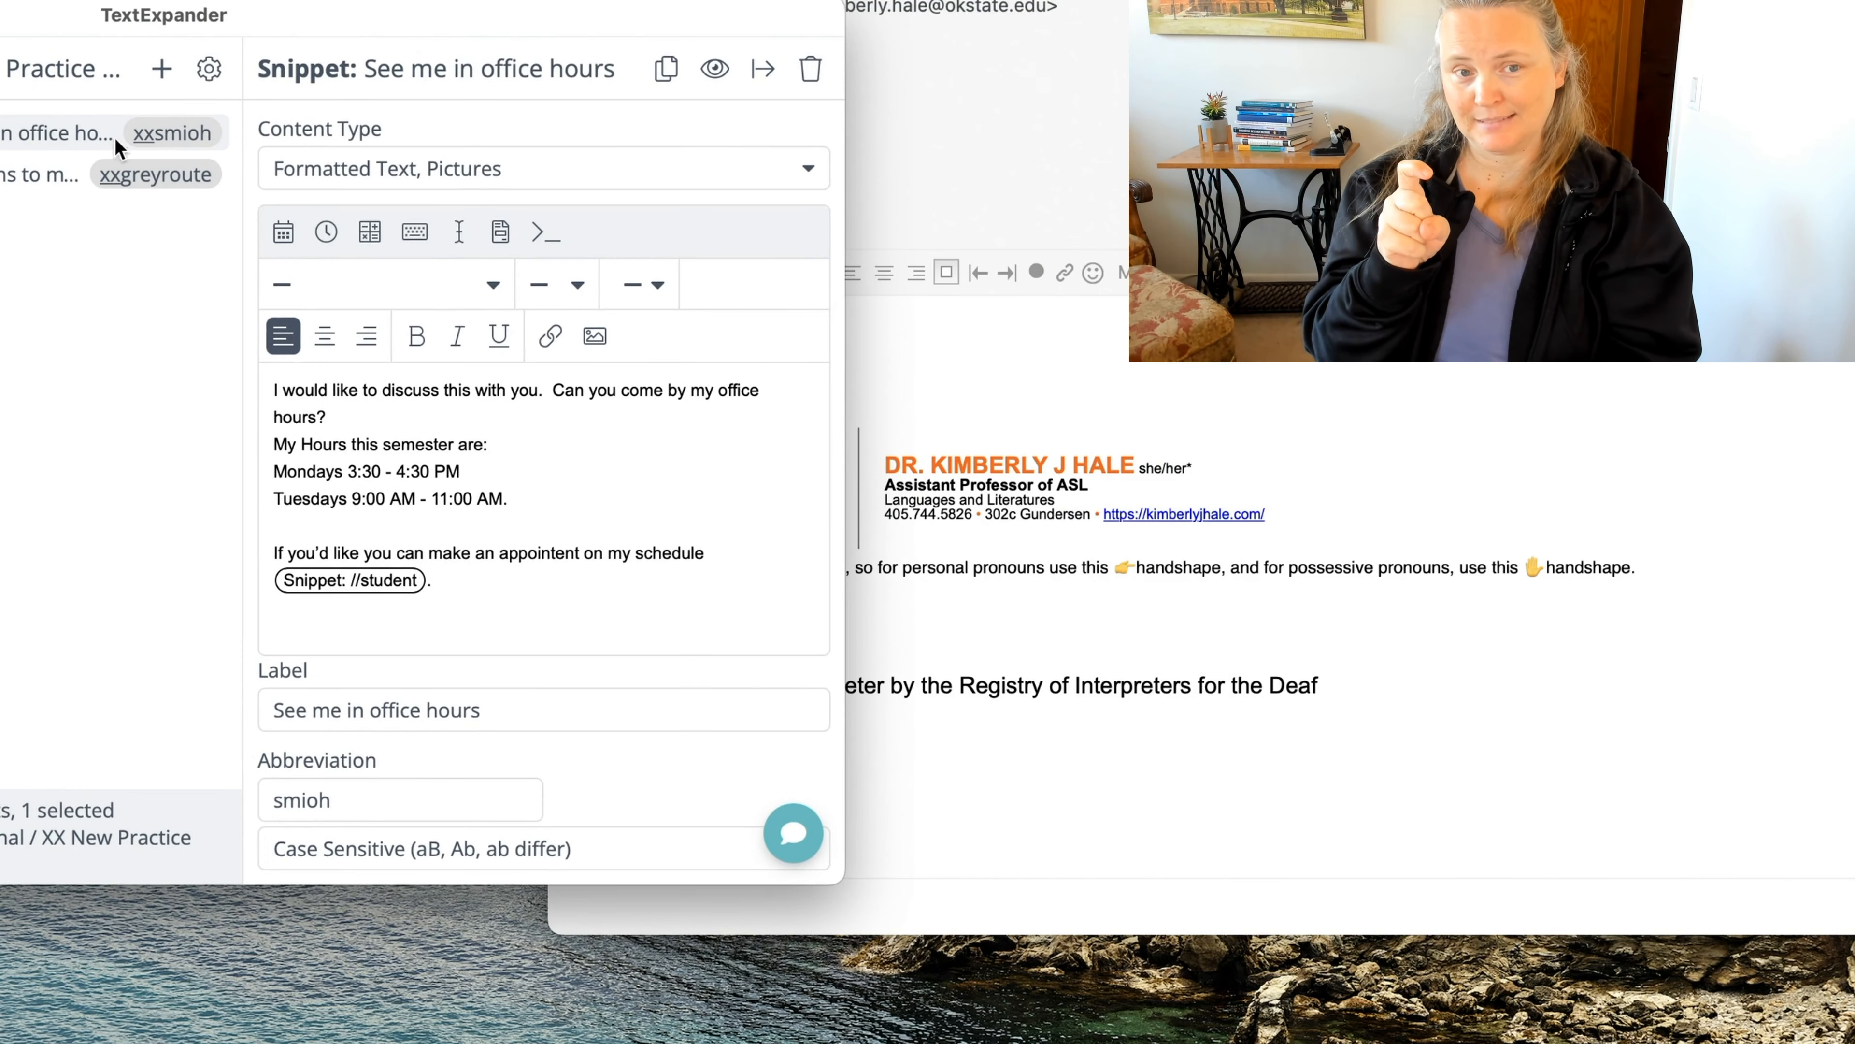
left_click(900, 371)
type("Xx")
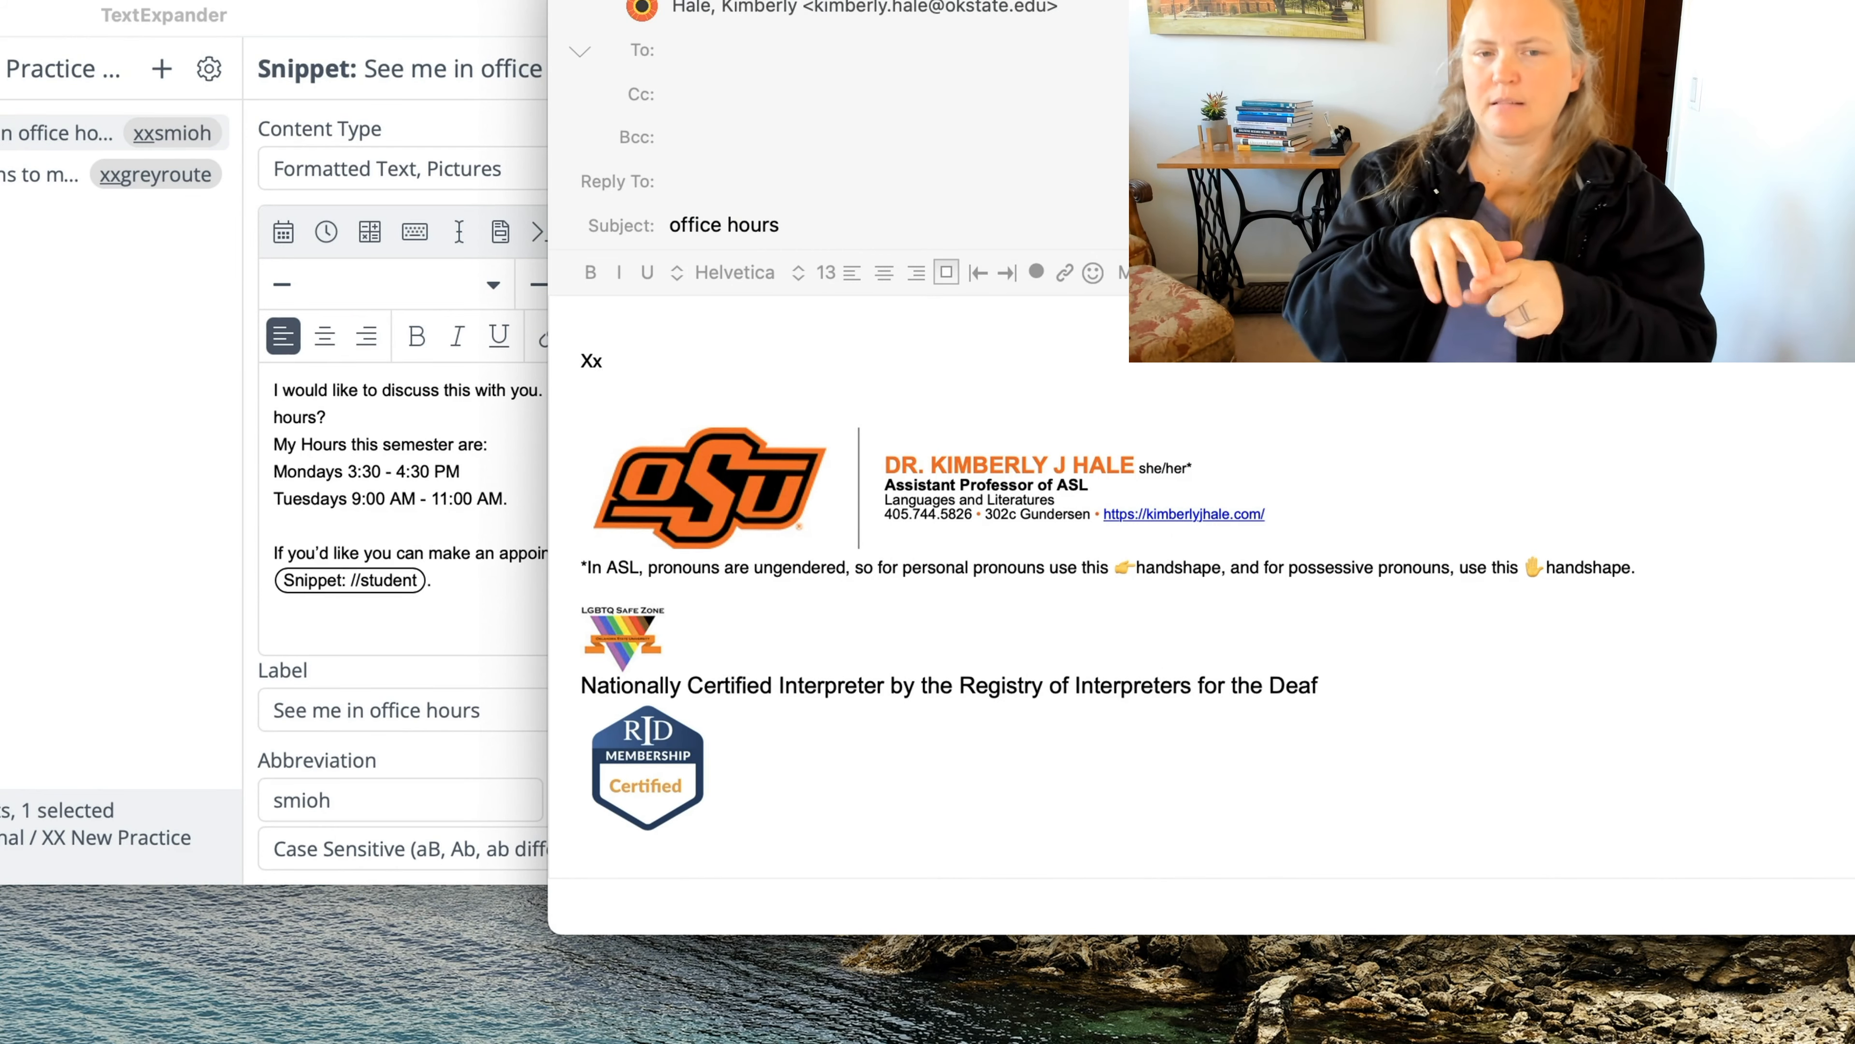
type("smioh")
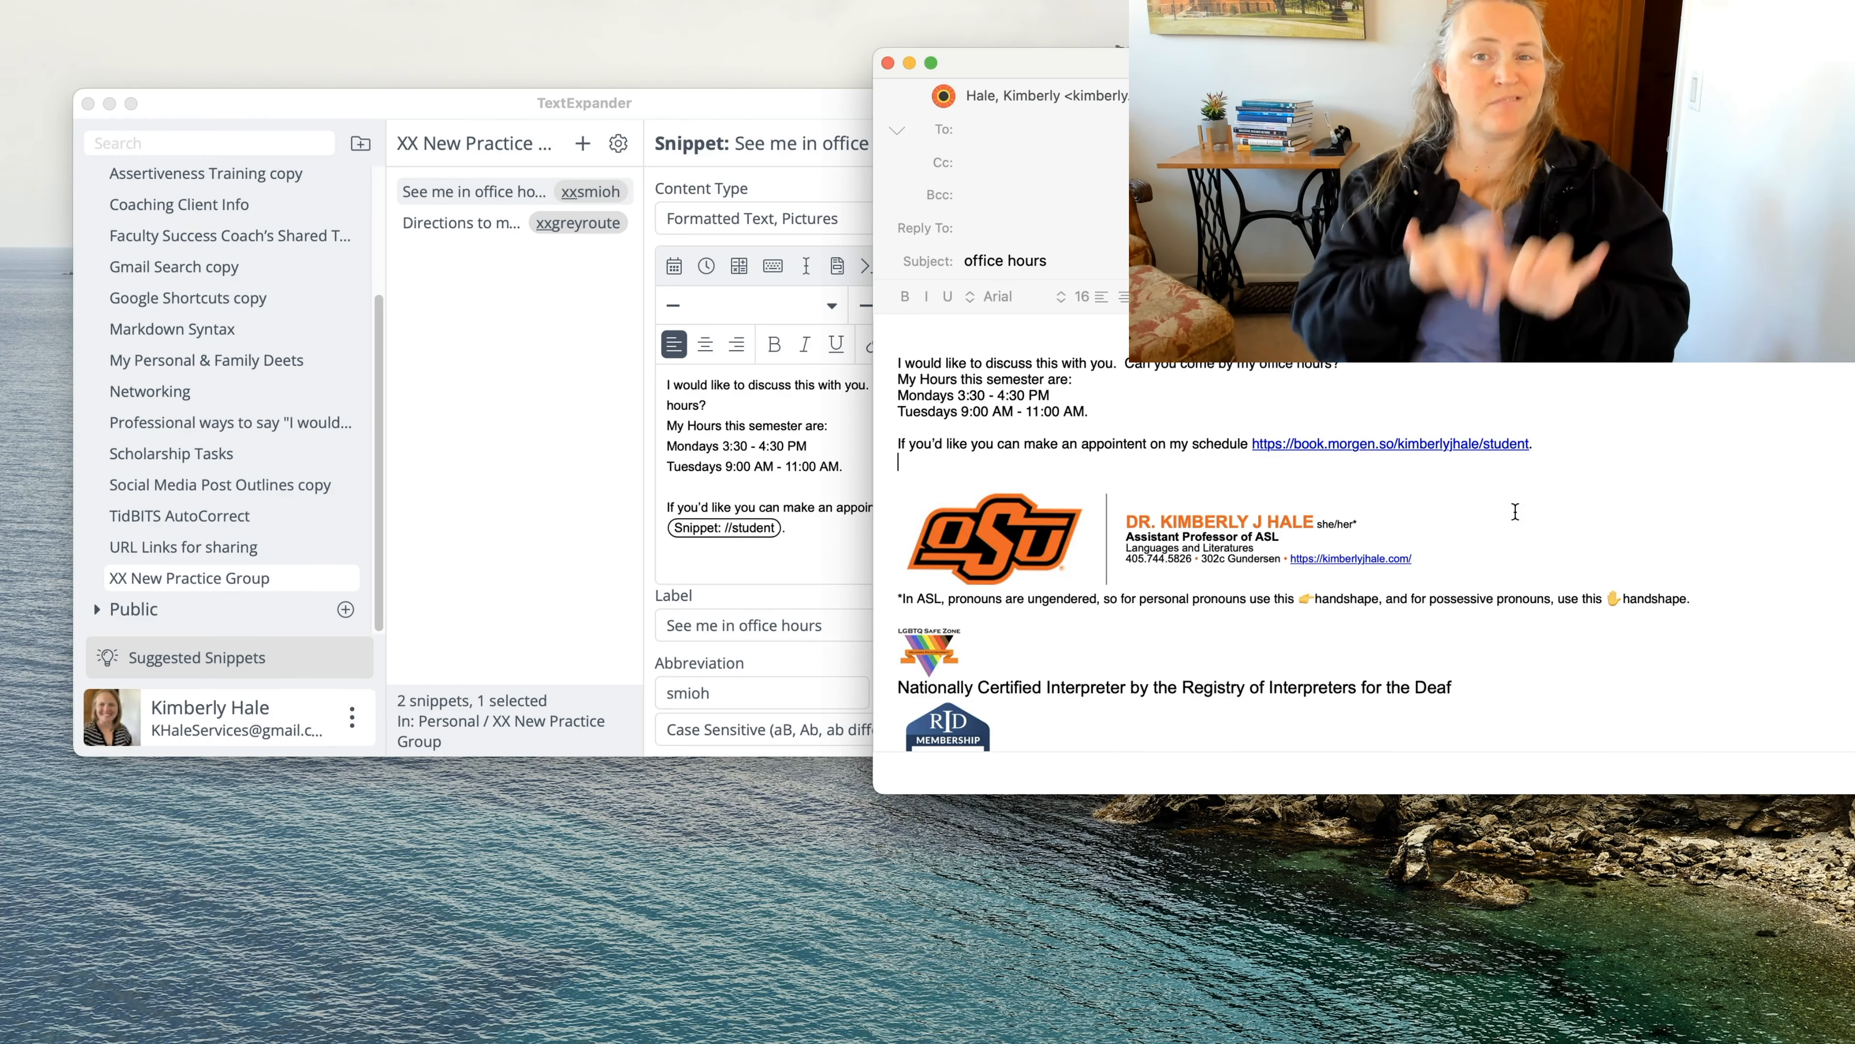
- Switch to the web browser and review the subscription page for the Faculty Success Coach's Shared Teaching Snippets group
left_click_drag(490, 105, 572, 5)
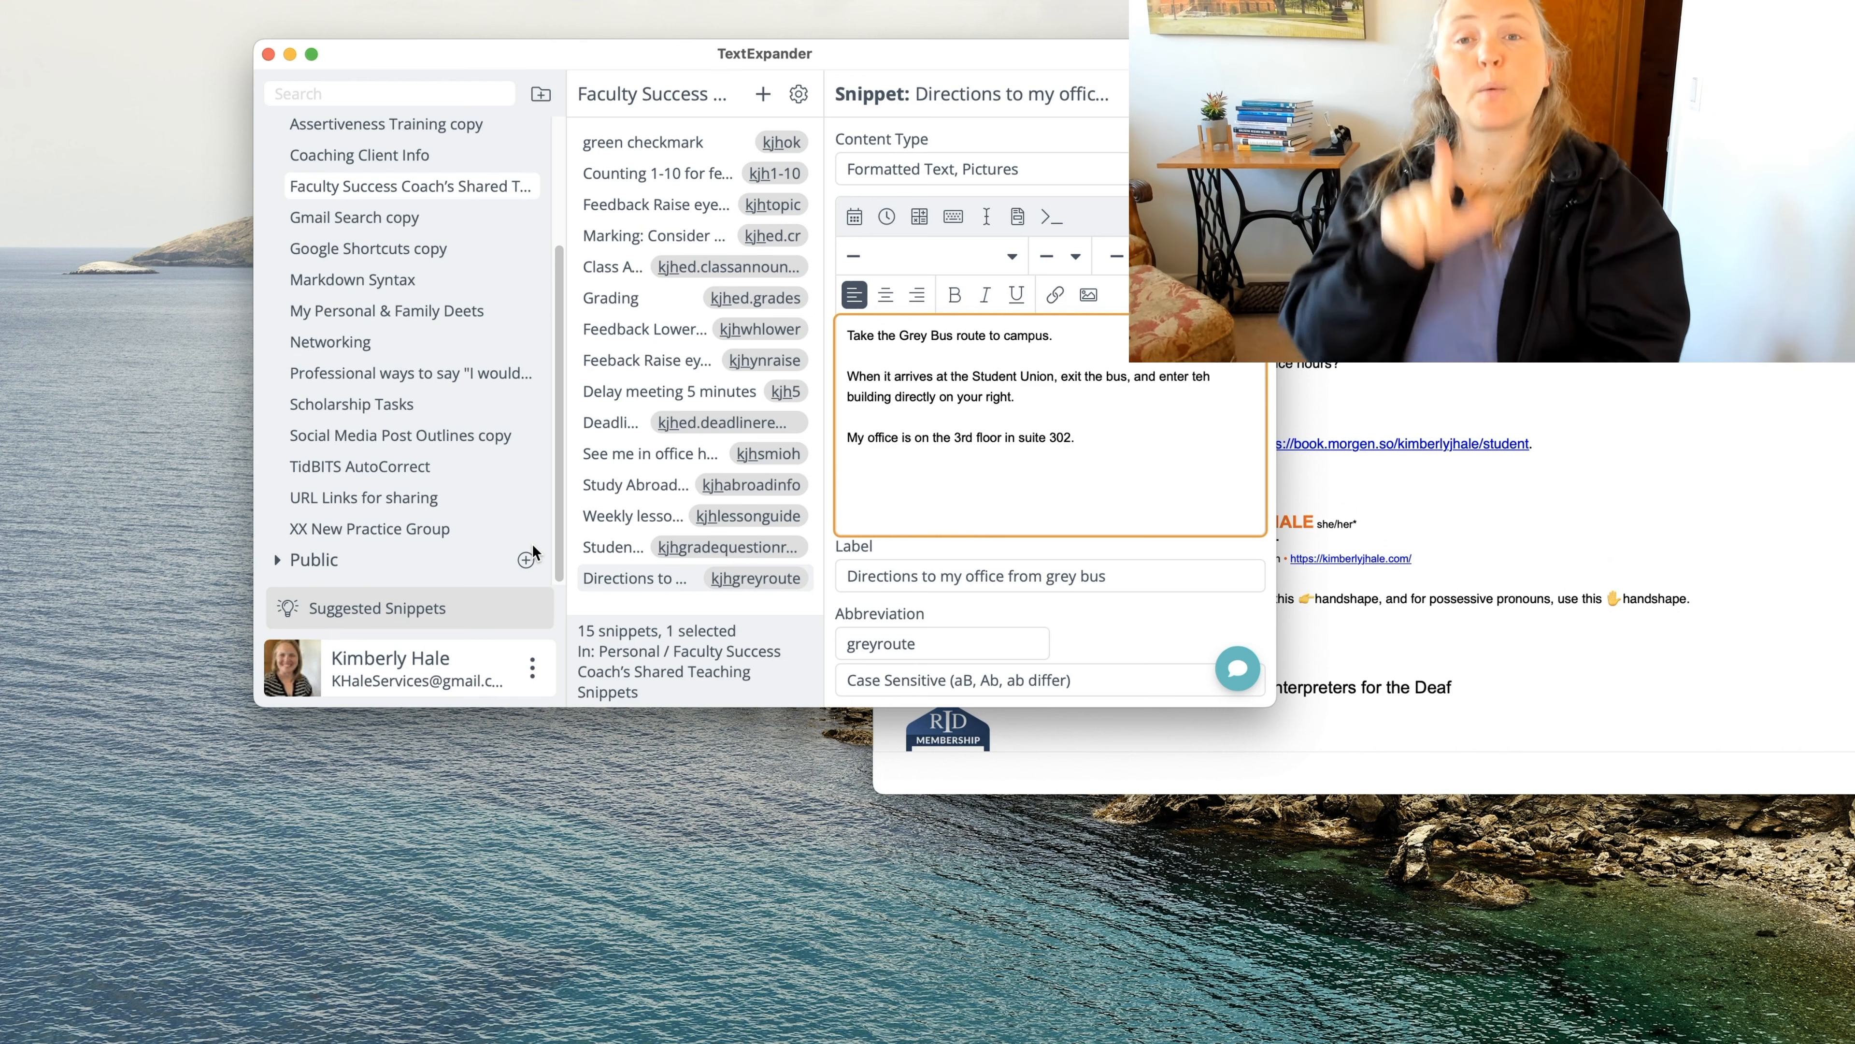
mouse_move(668, 56)
left_mouse_down()
mouse_move(725, 0)
mouse_move(649, 66)
left_mouse_up()
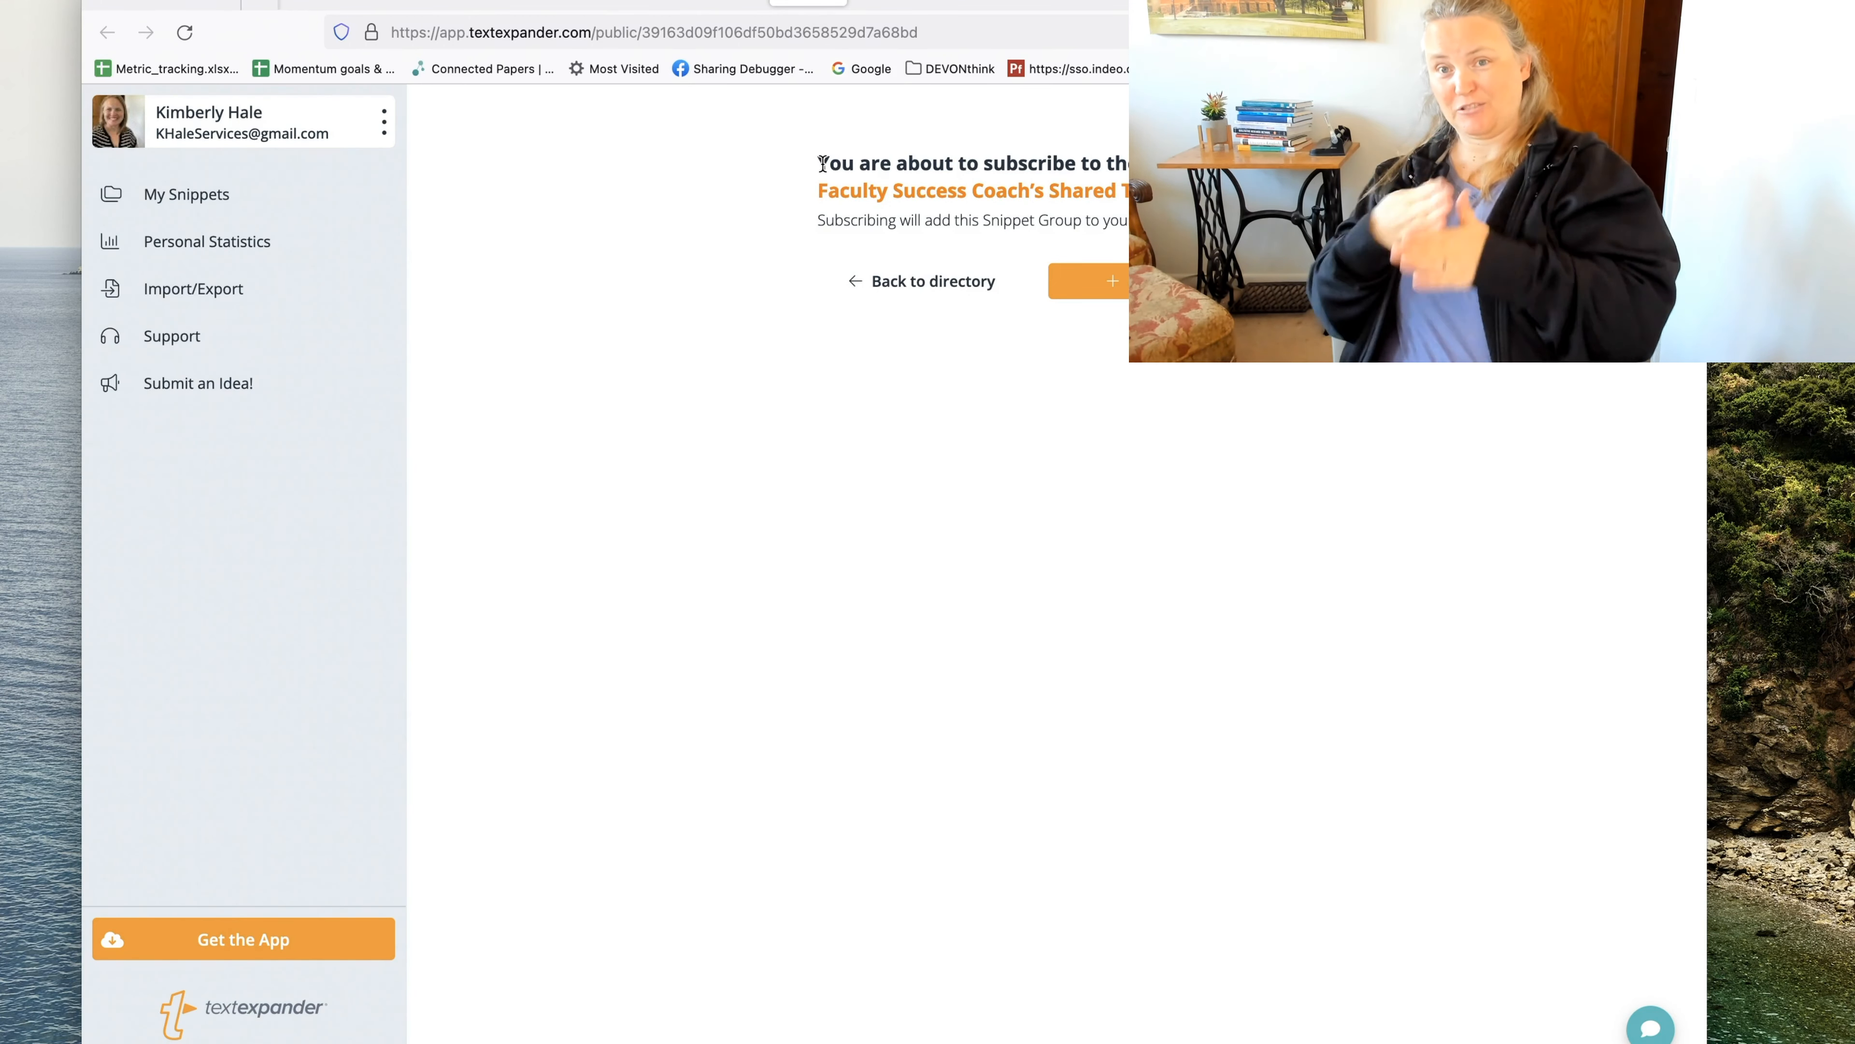
left_click_drag(821, 161, 1140, 194)
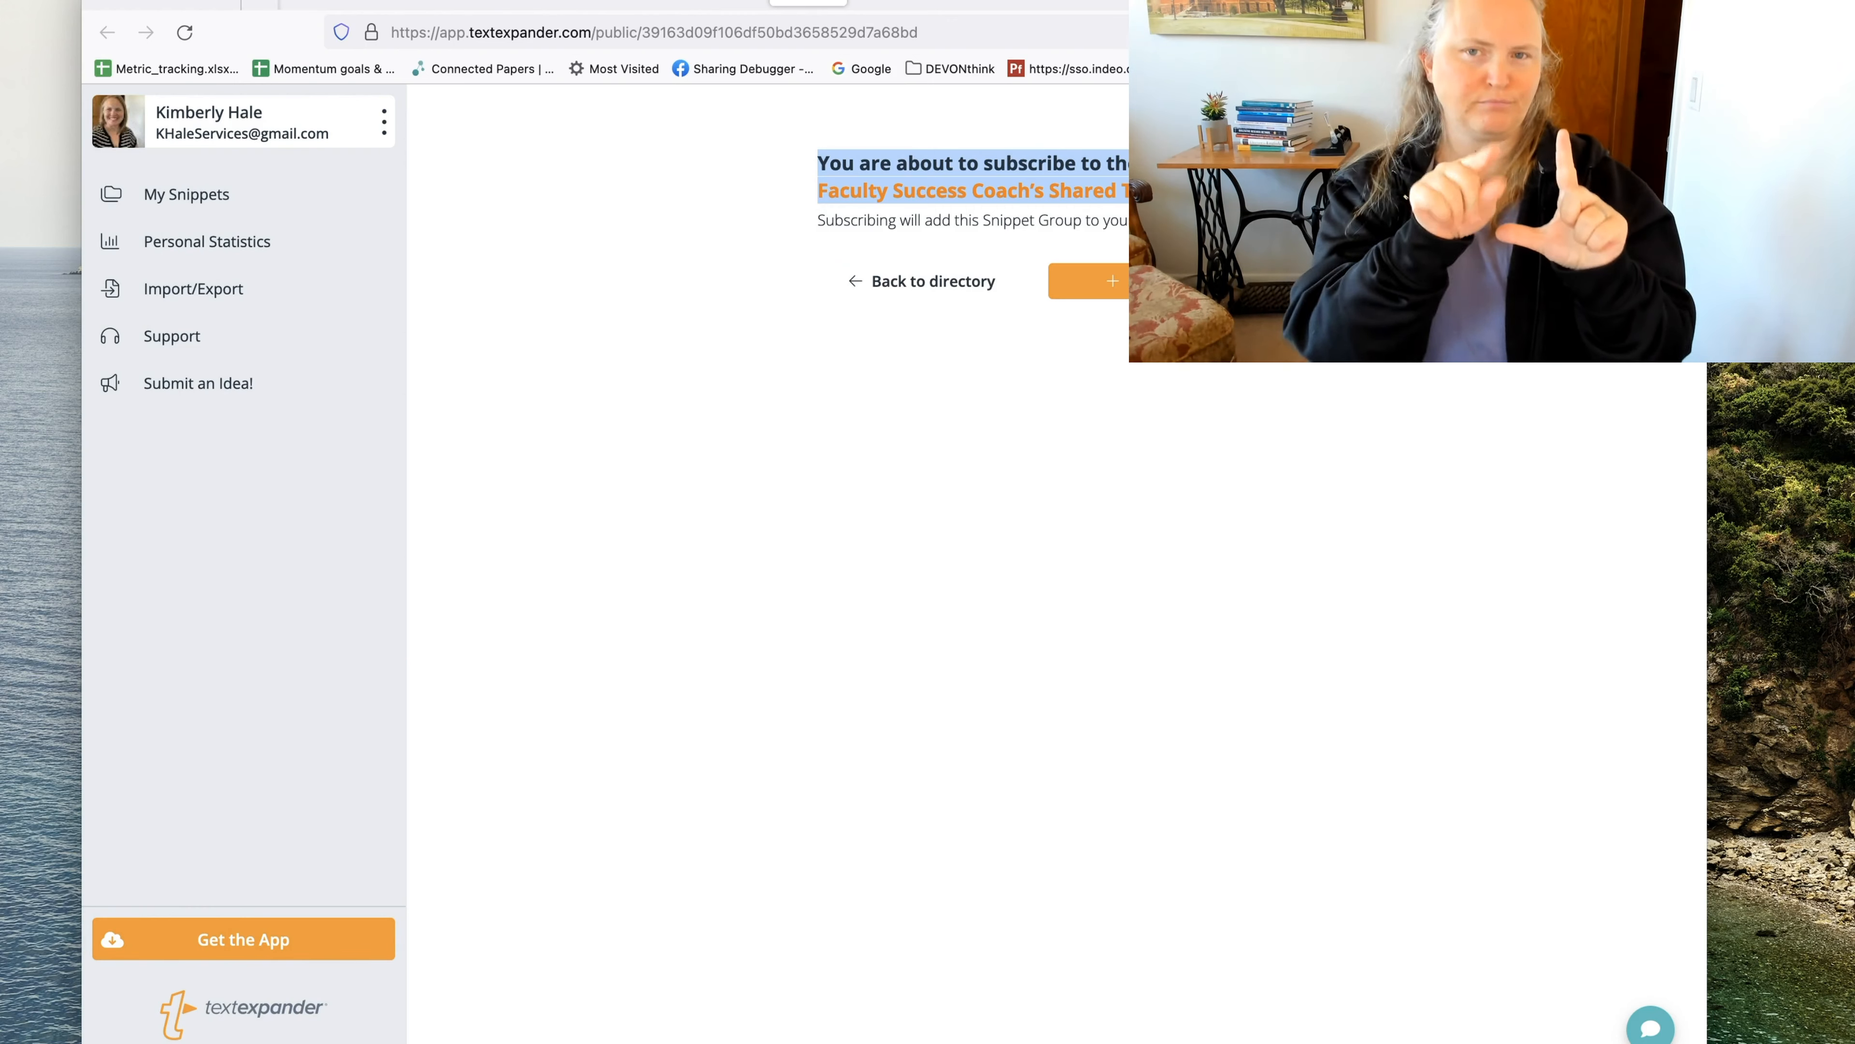
left_click(780, 257)
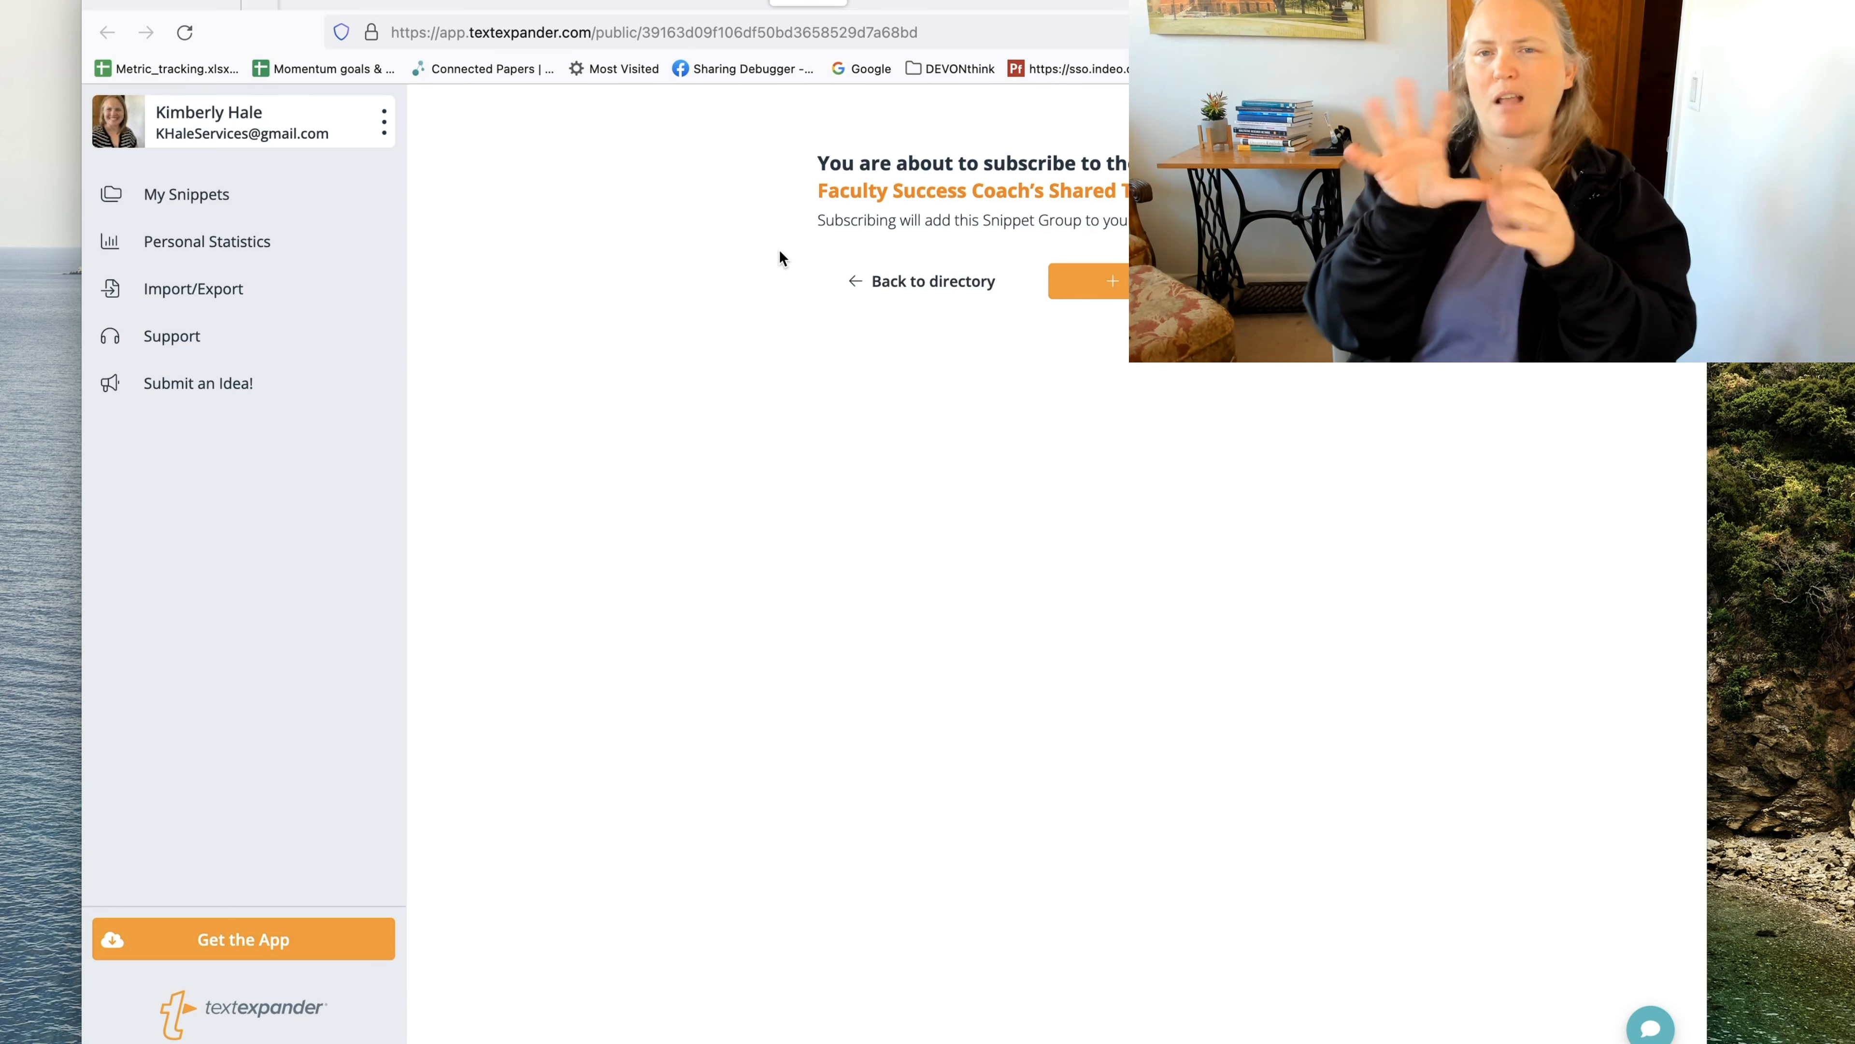
left_click(1172, 282)
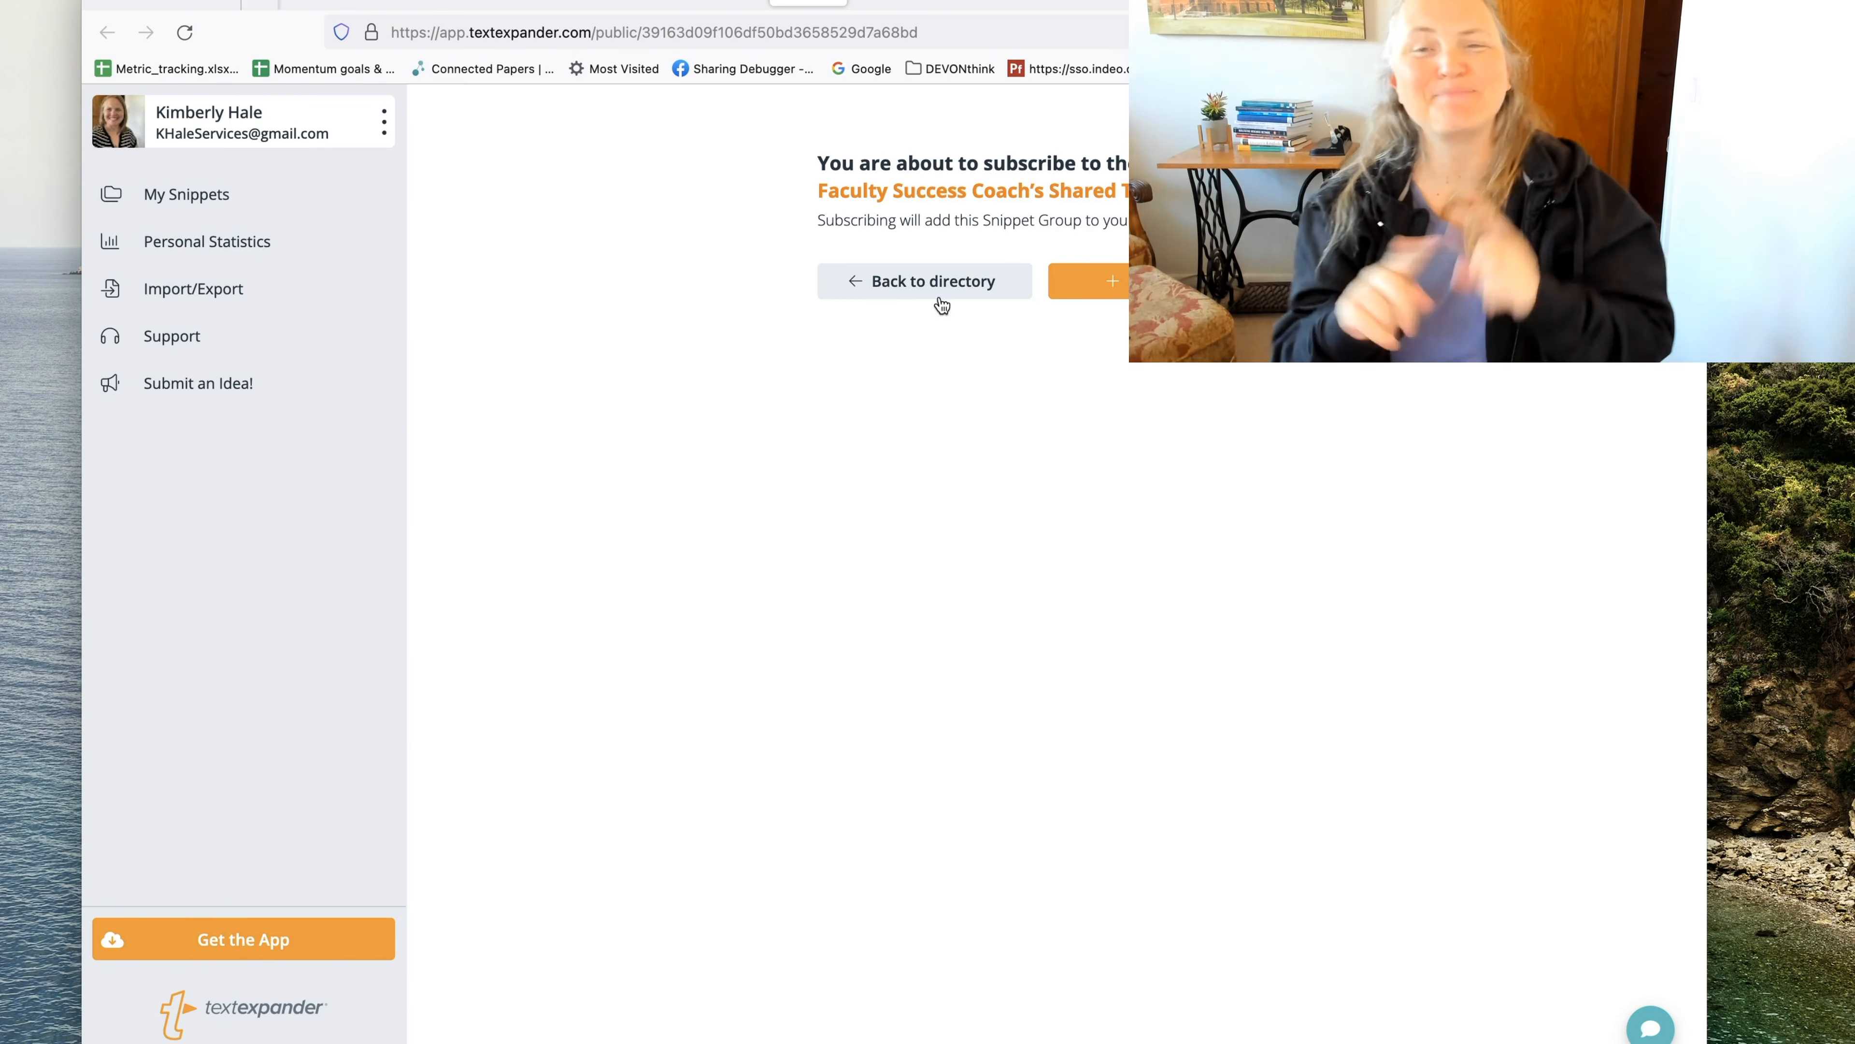
- Browse the list of snippet groups and look through the snippets in the Advanced Date Calculations group
left_click(180, 195)
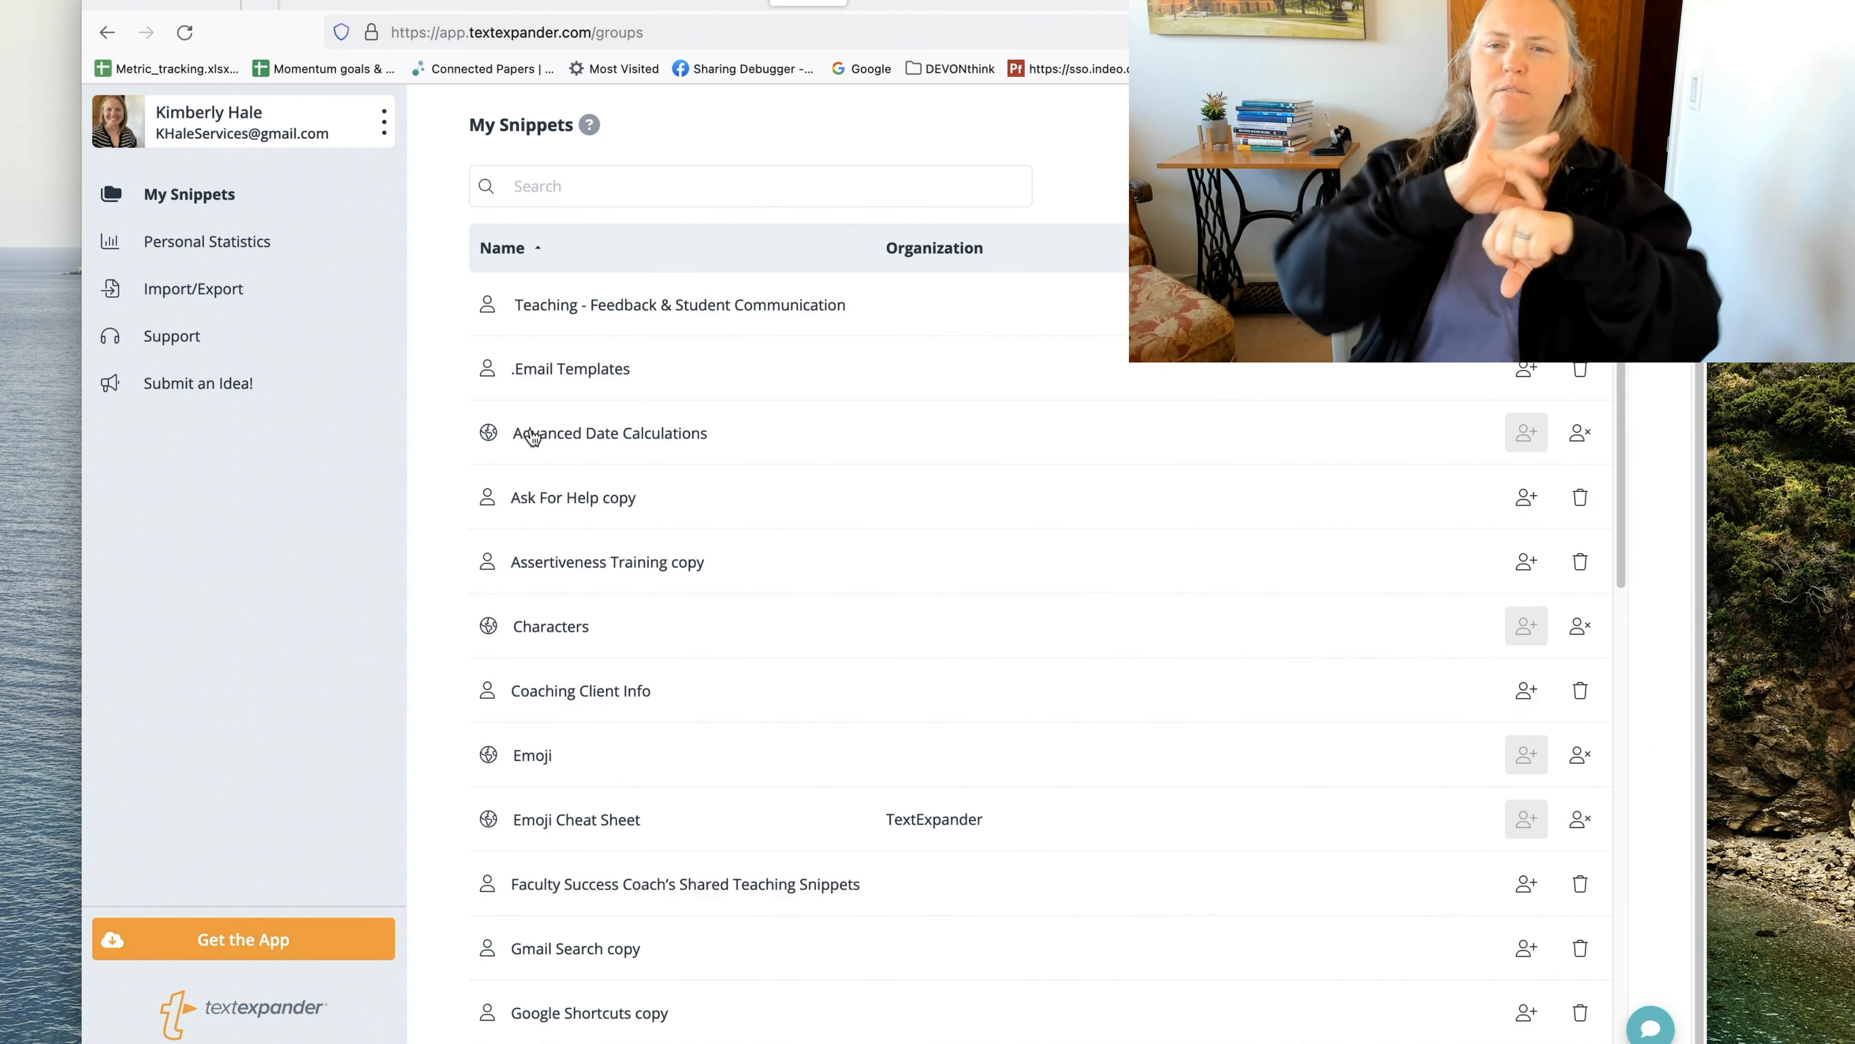
scroll(869, 447, "down", 3)
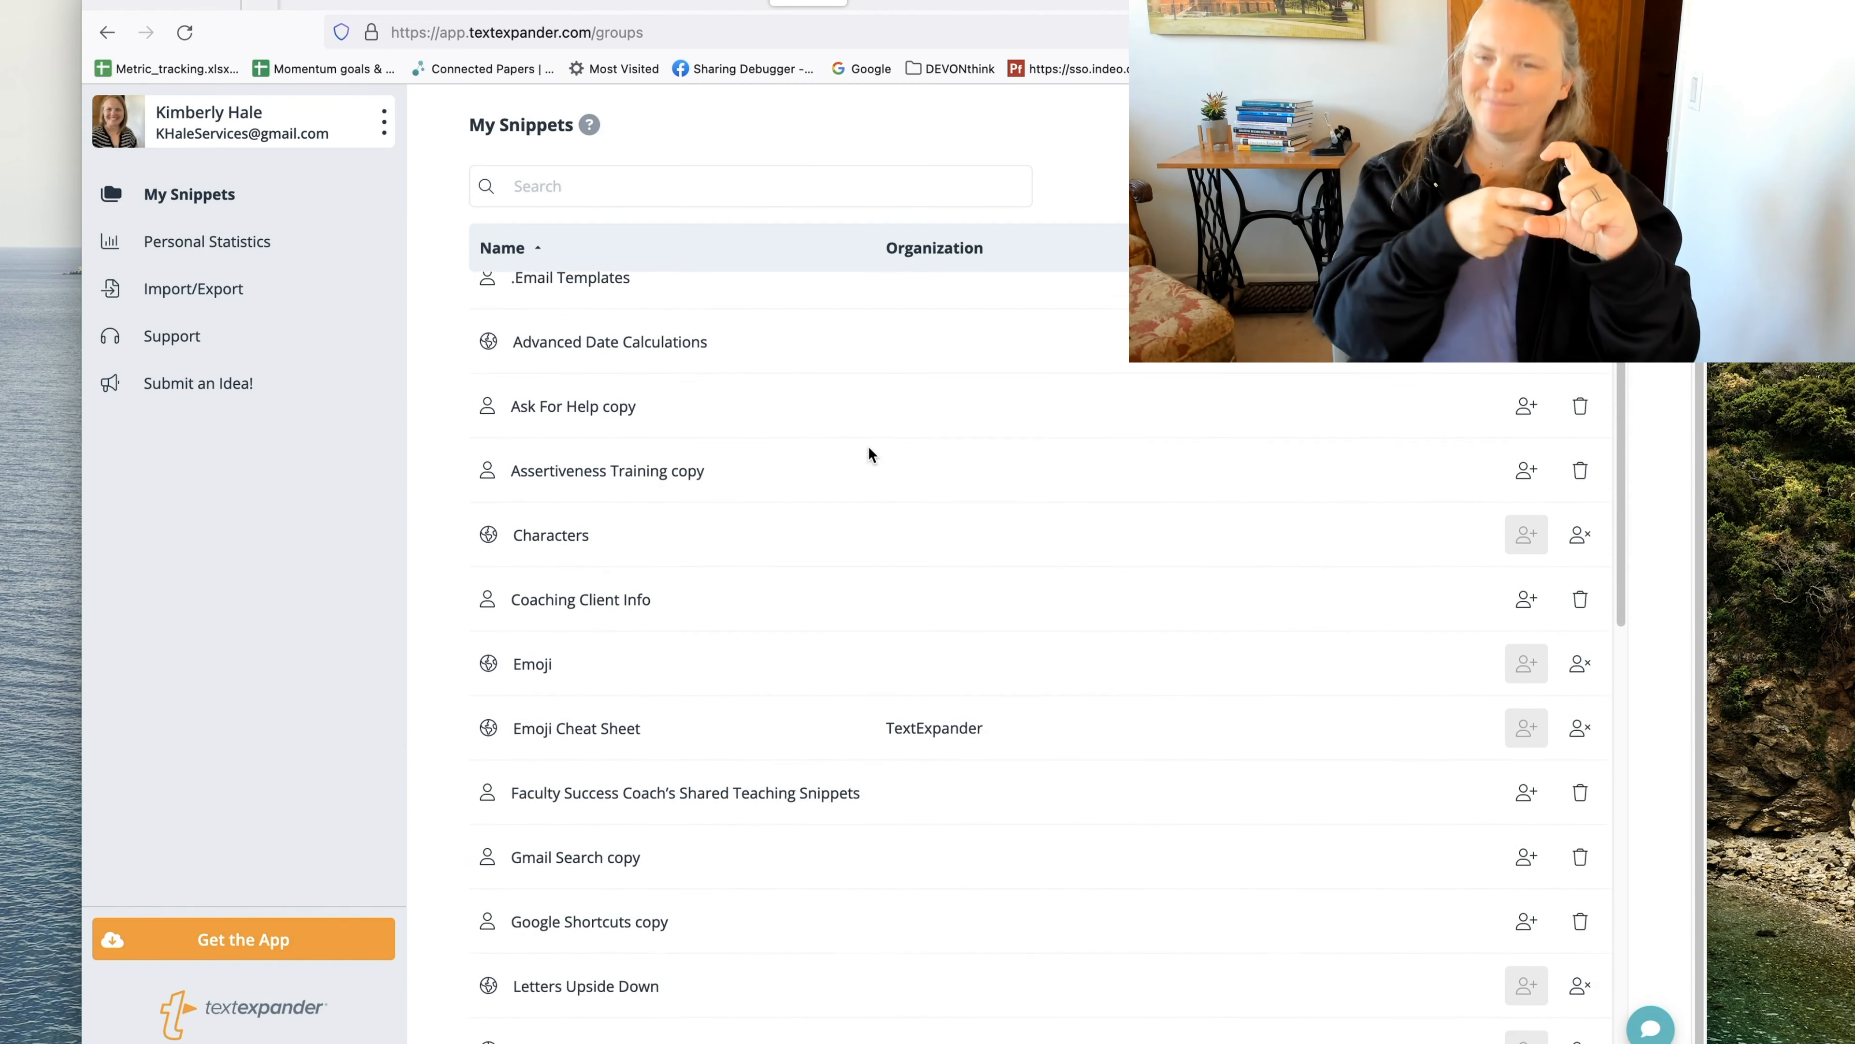
scroll(869, 447, "down", 6)
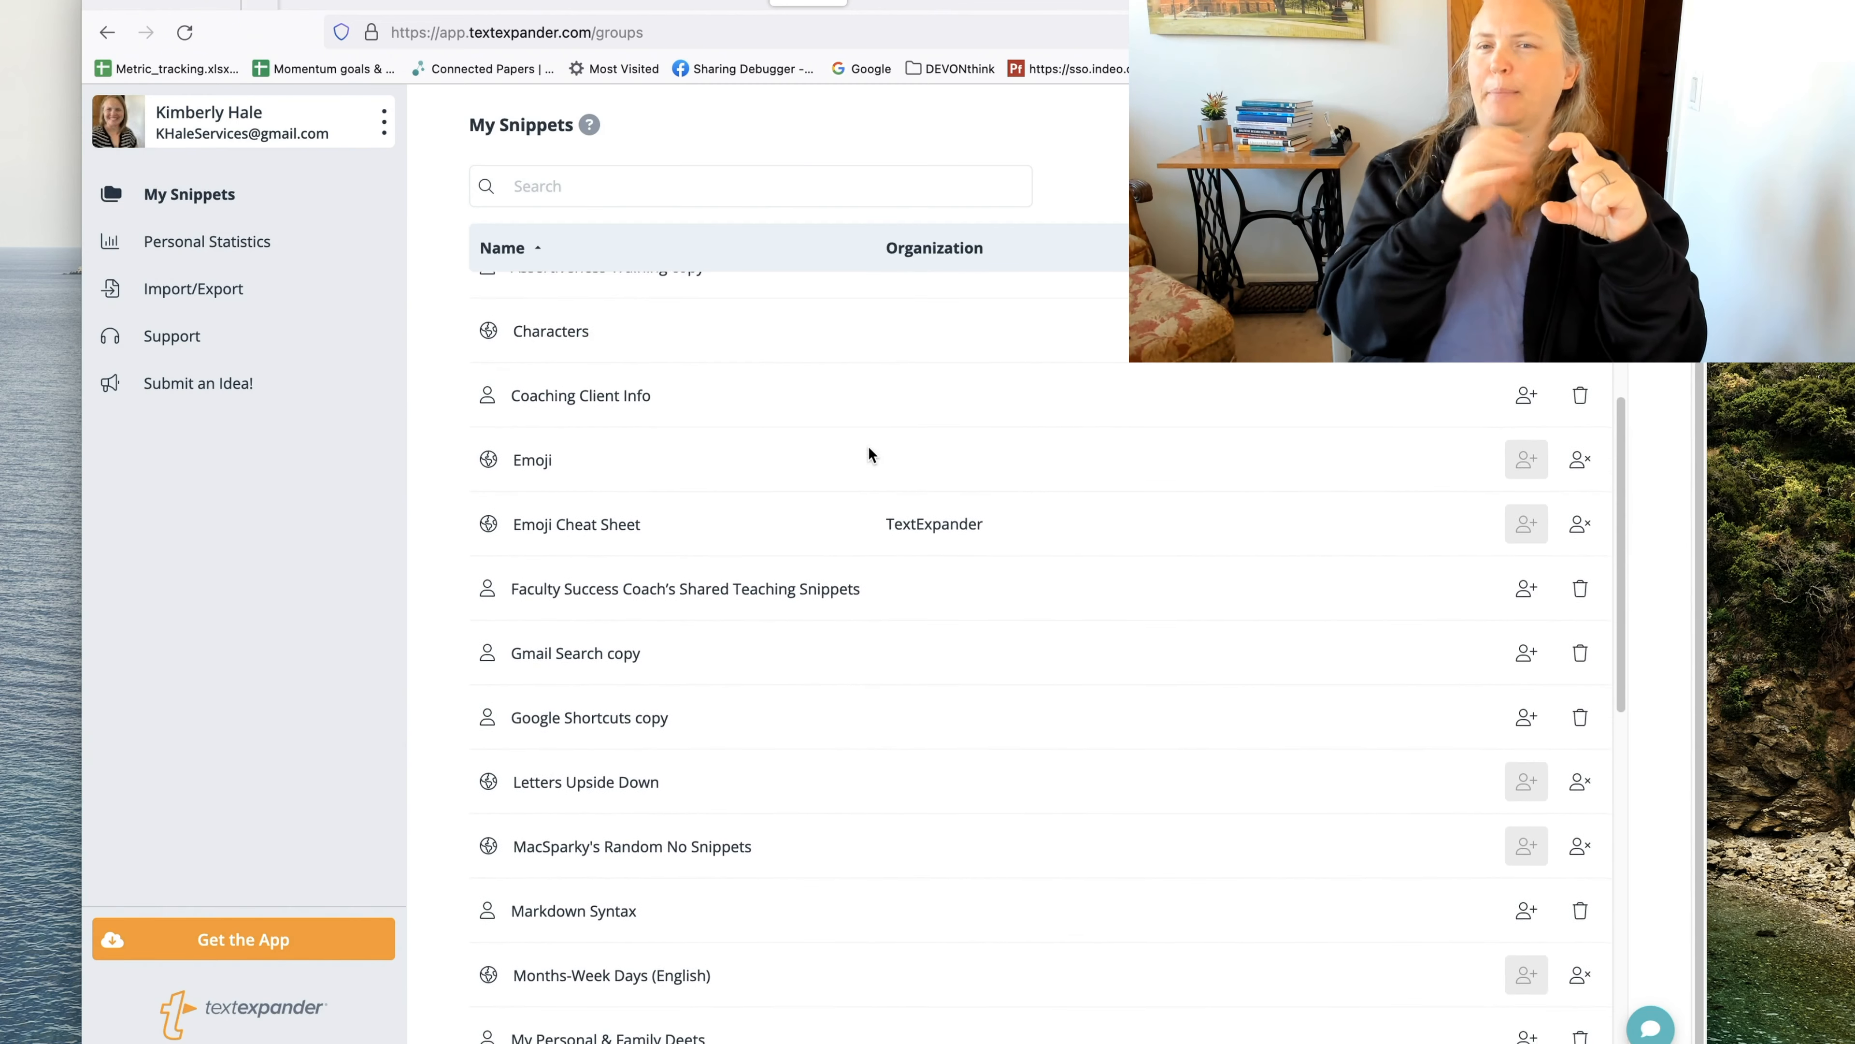
scroll(869, 446, "up", 5)
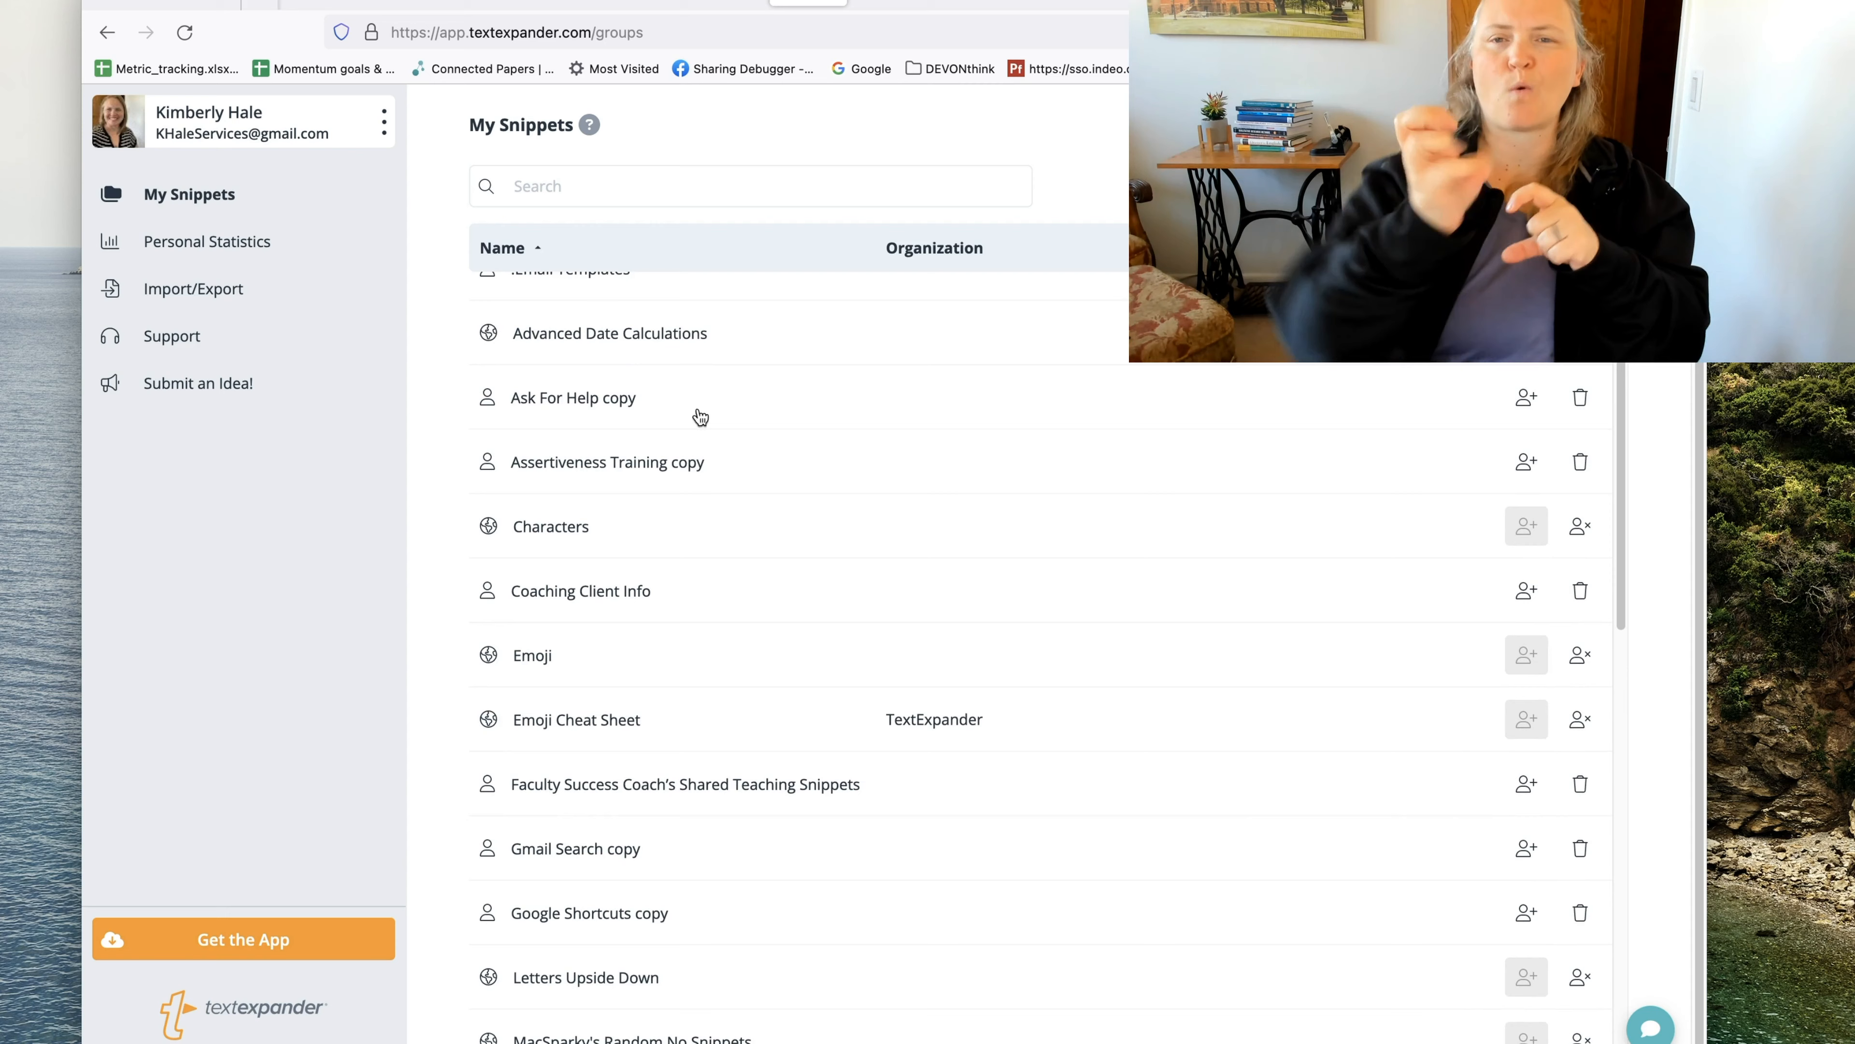
left_click(610, 334)
scroll(704, 697, "down", 1)
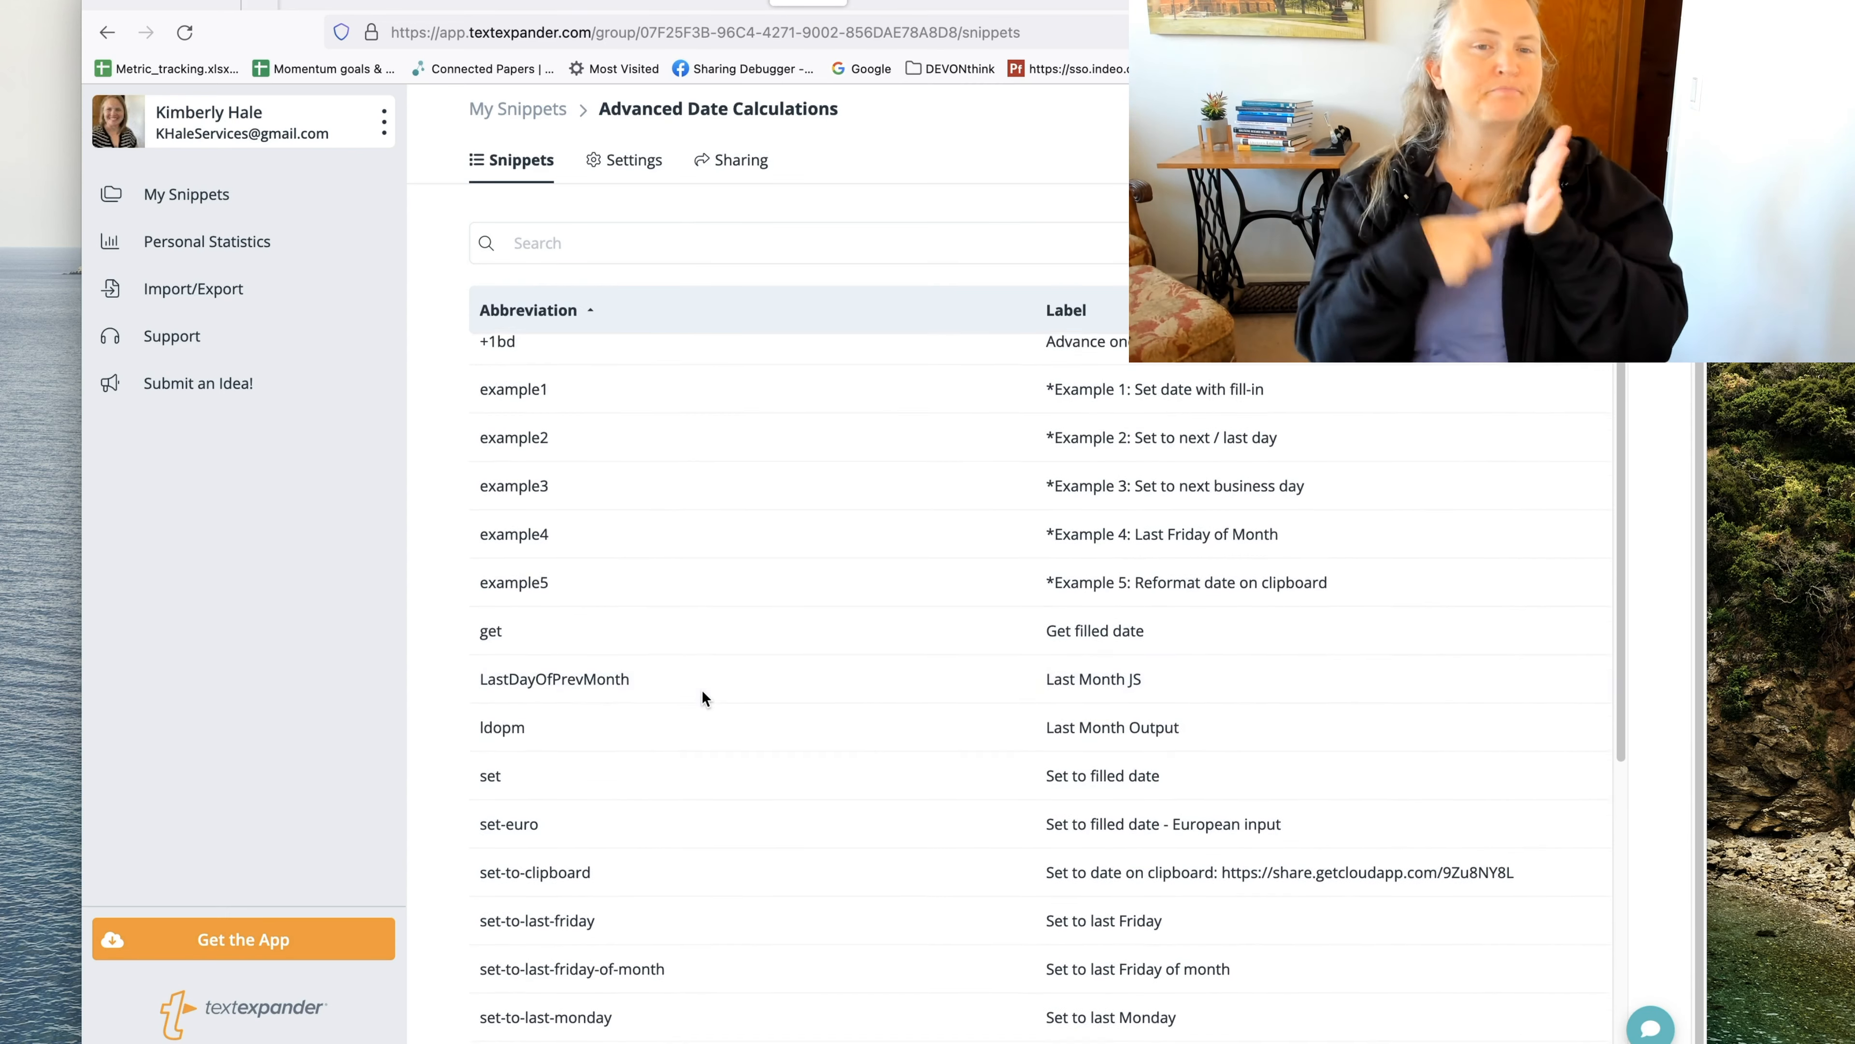
scroll(703, 697, "down", 7)
scroll(704, 697, "up", 8)
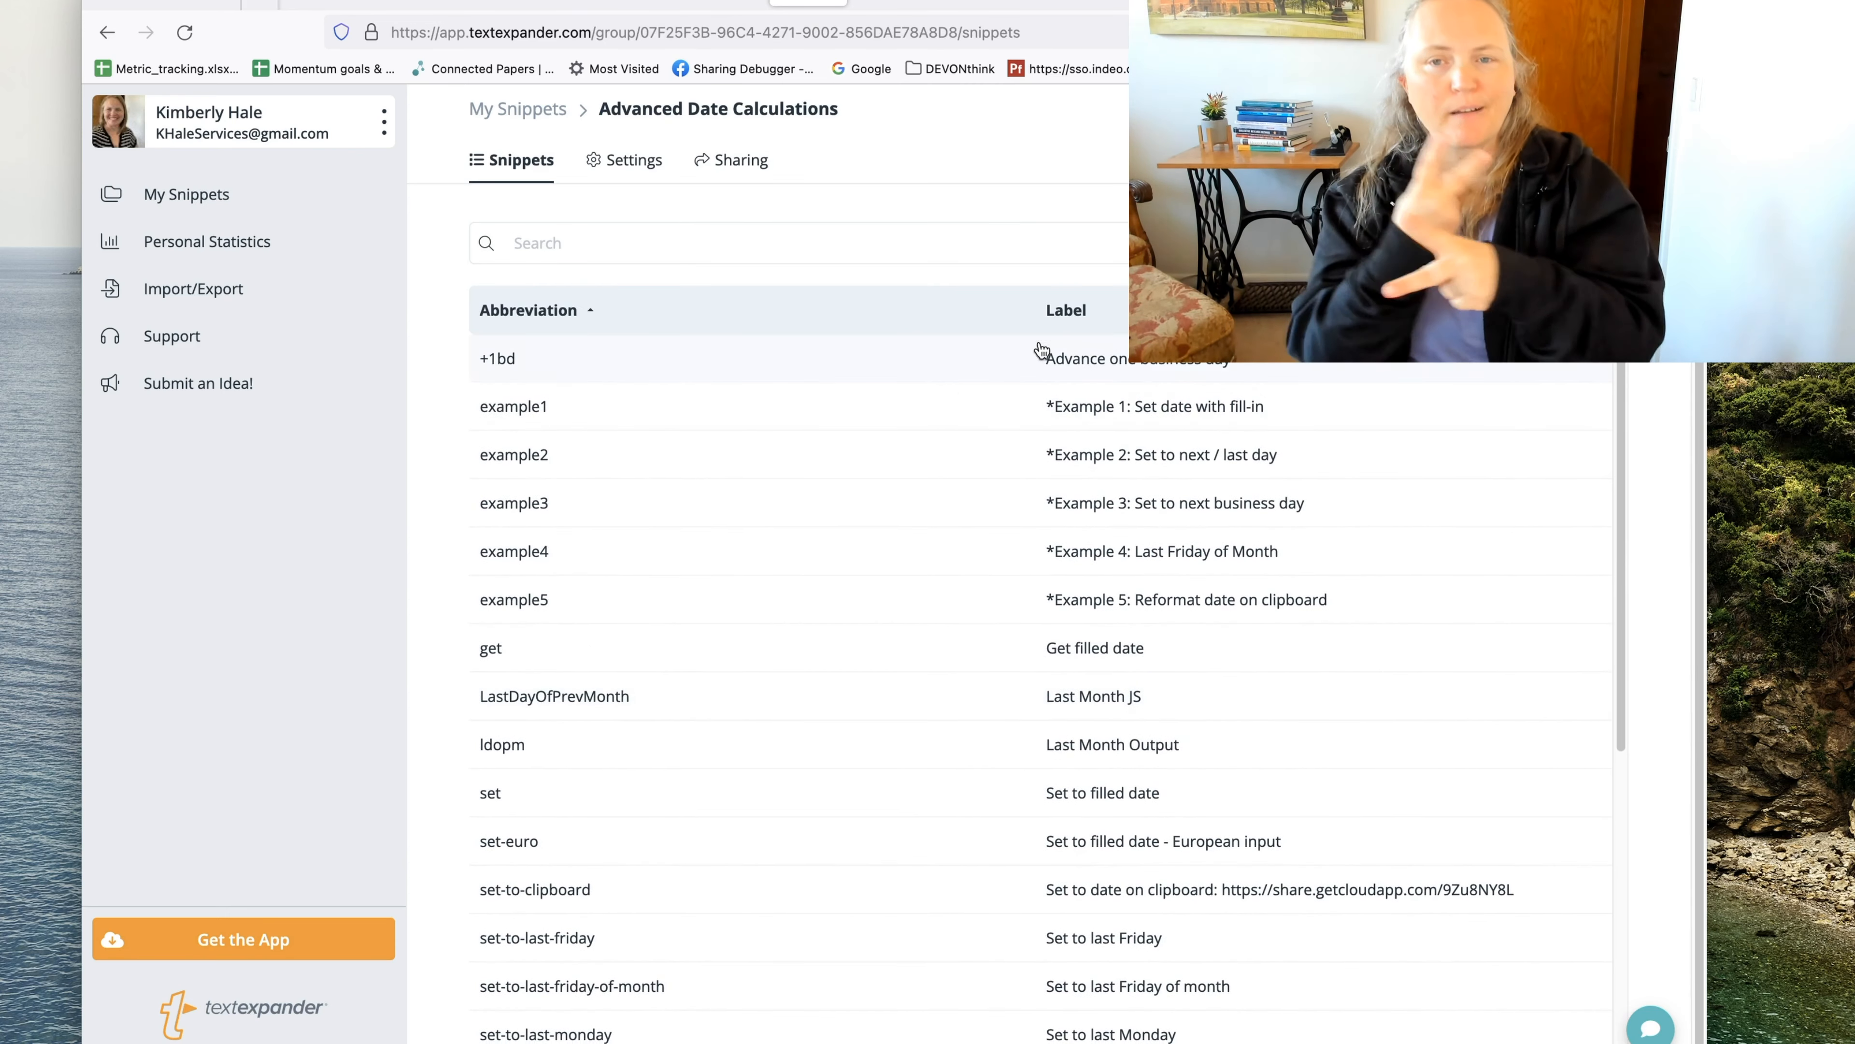
scroll(849, 671, "down", 6)
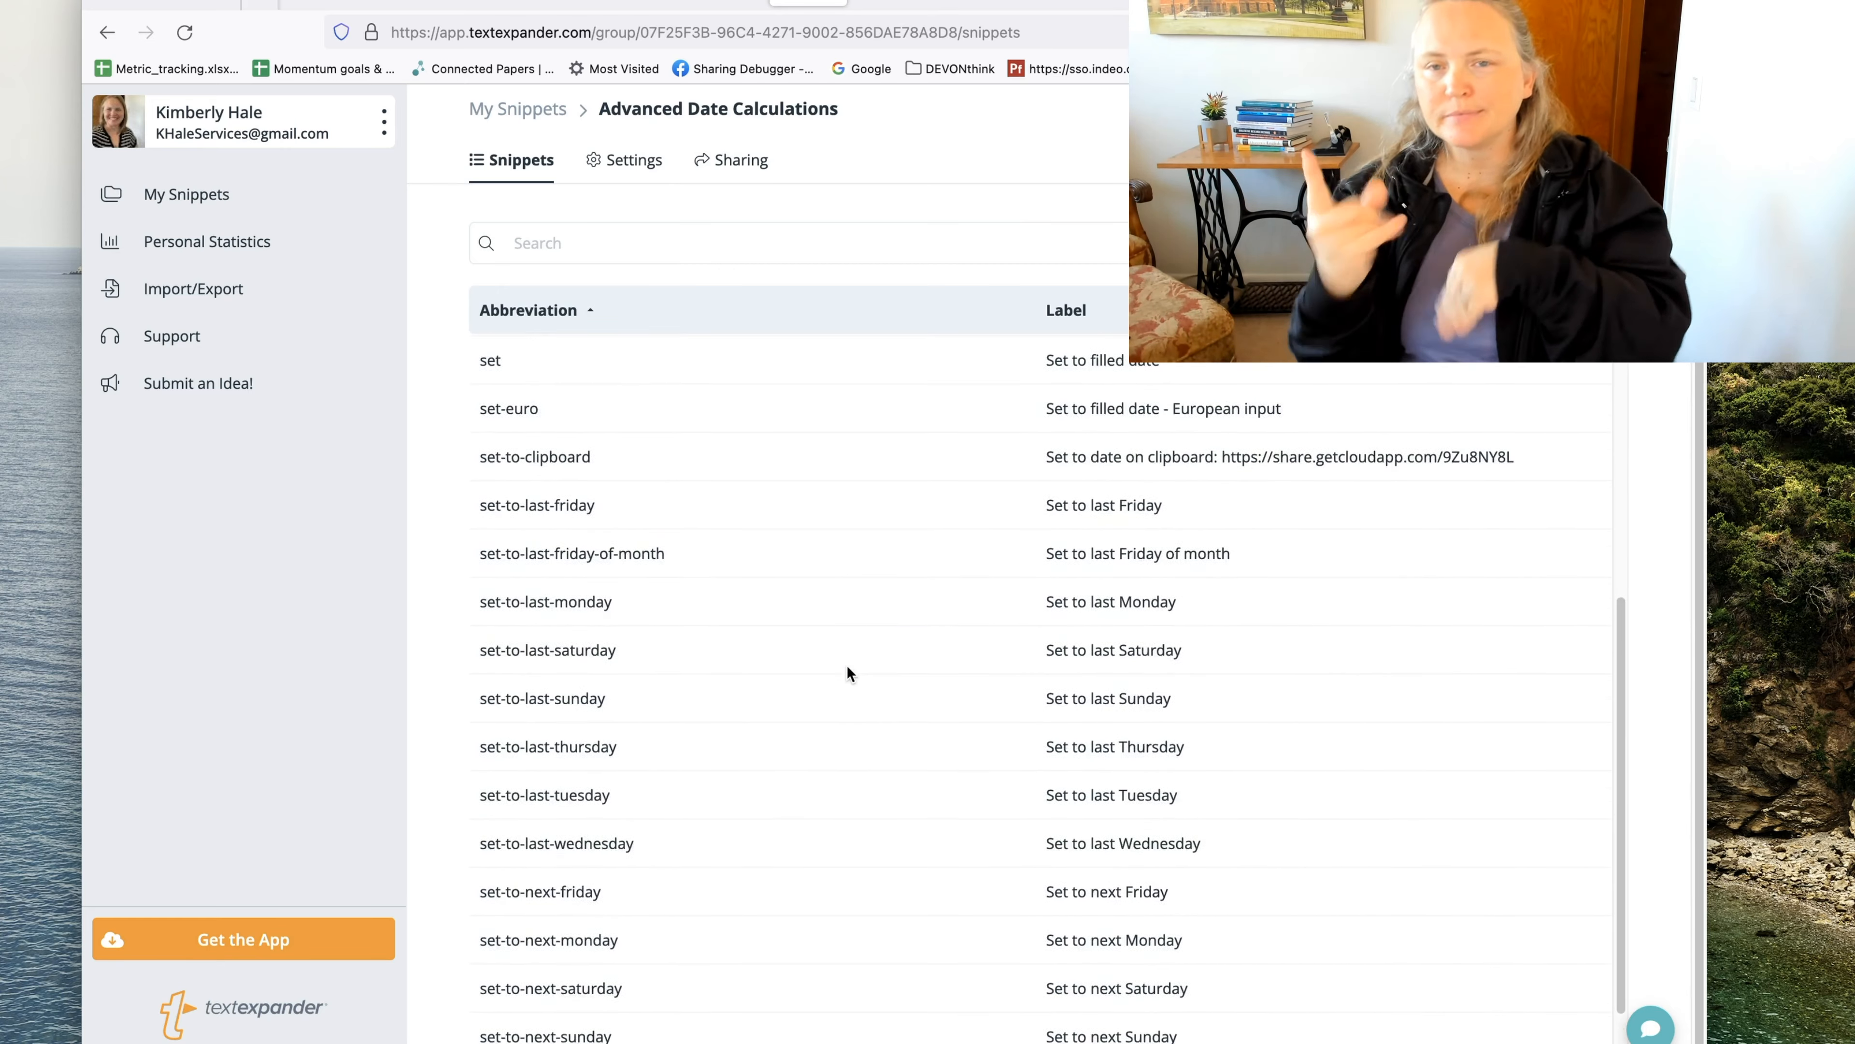
scroll(829, 656, "up", 3)
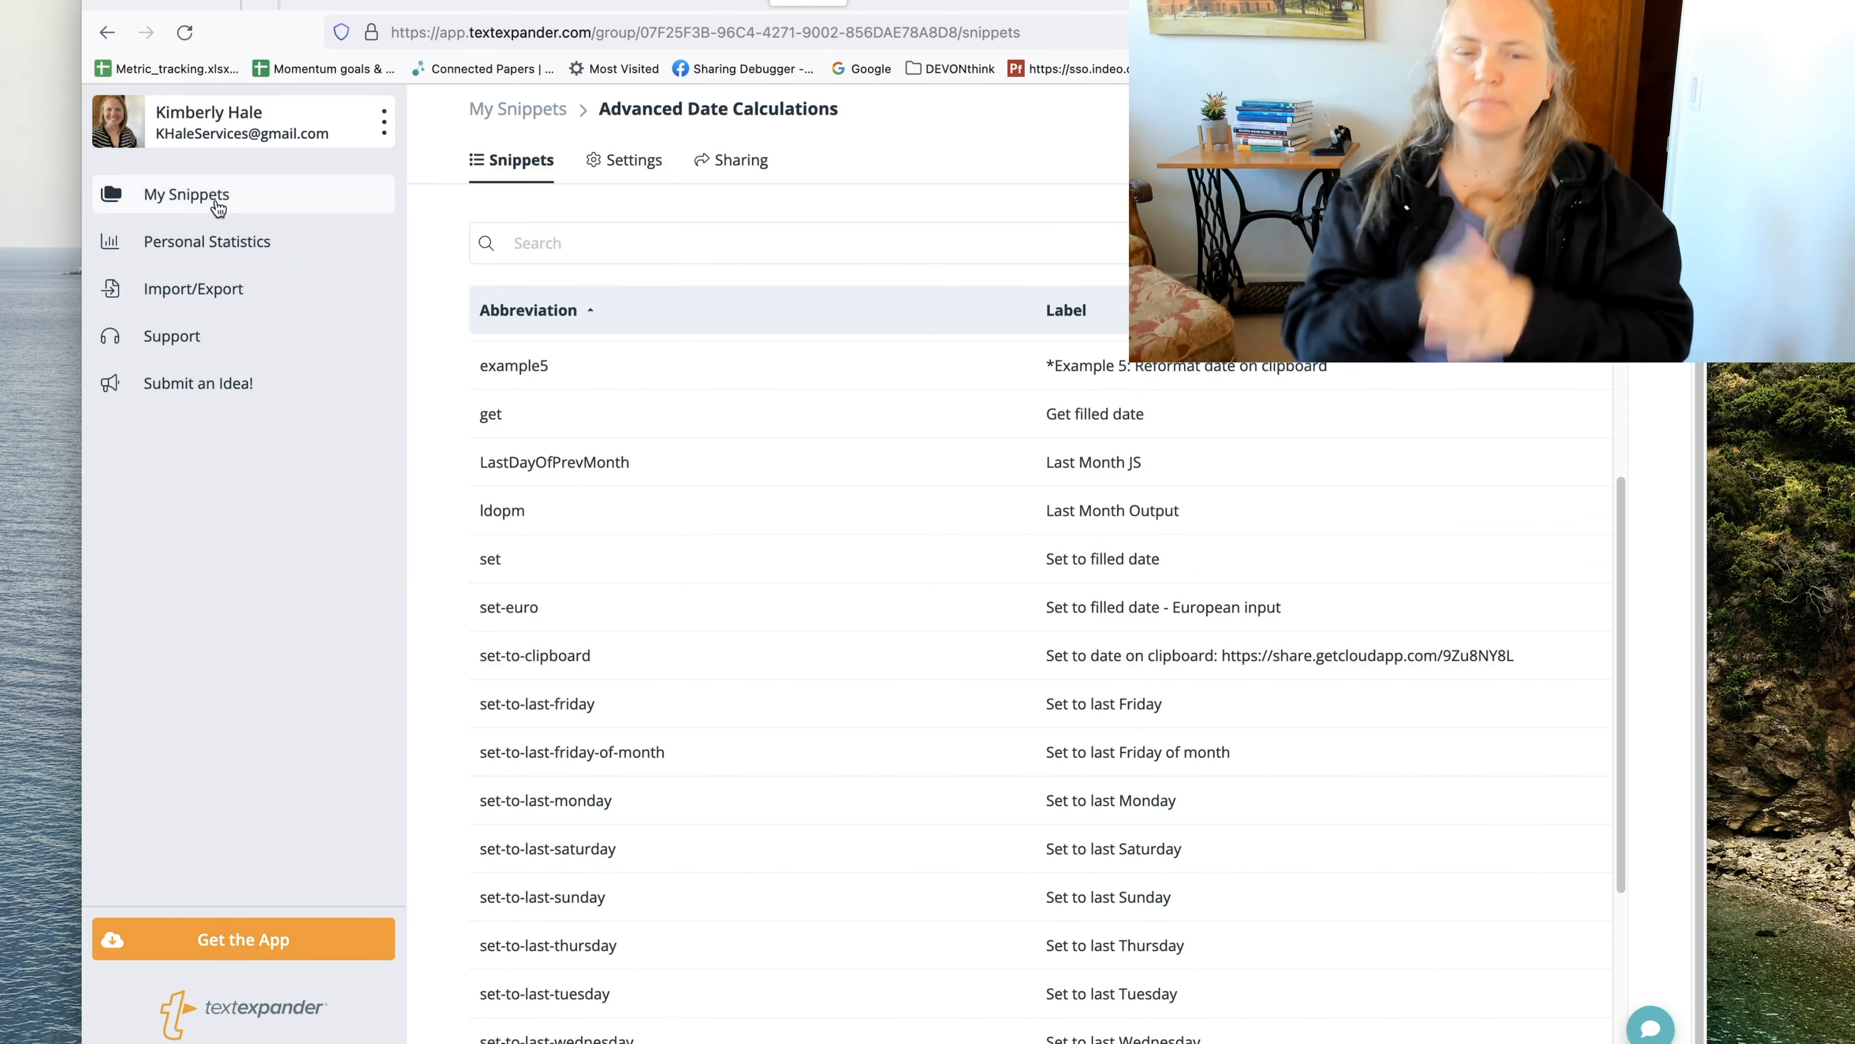
- Return to the list of snippet groups and open Faculty Success Coach's Shared Teaching Snippets to examine its abbreviations and labels
left_click(211, 196)
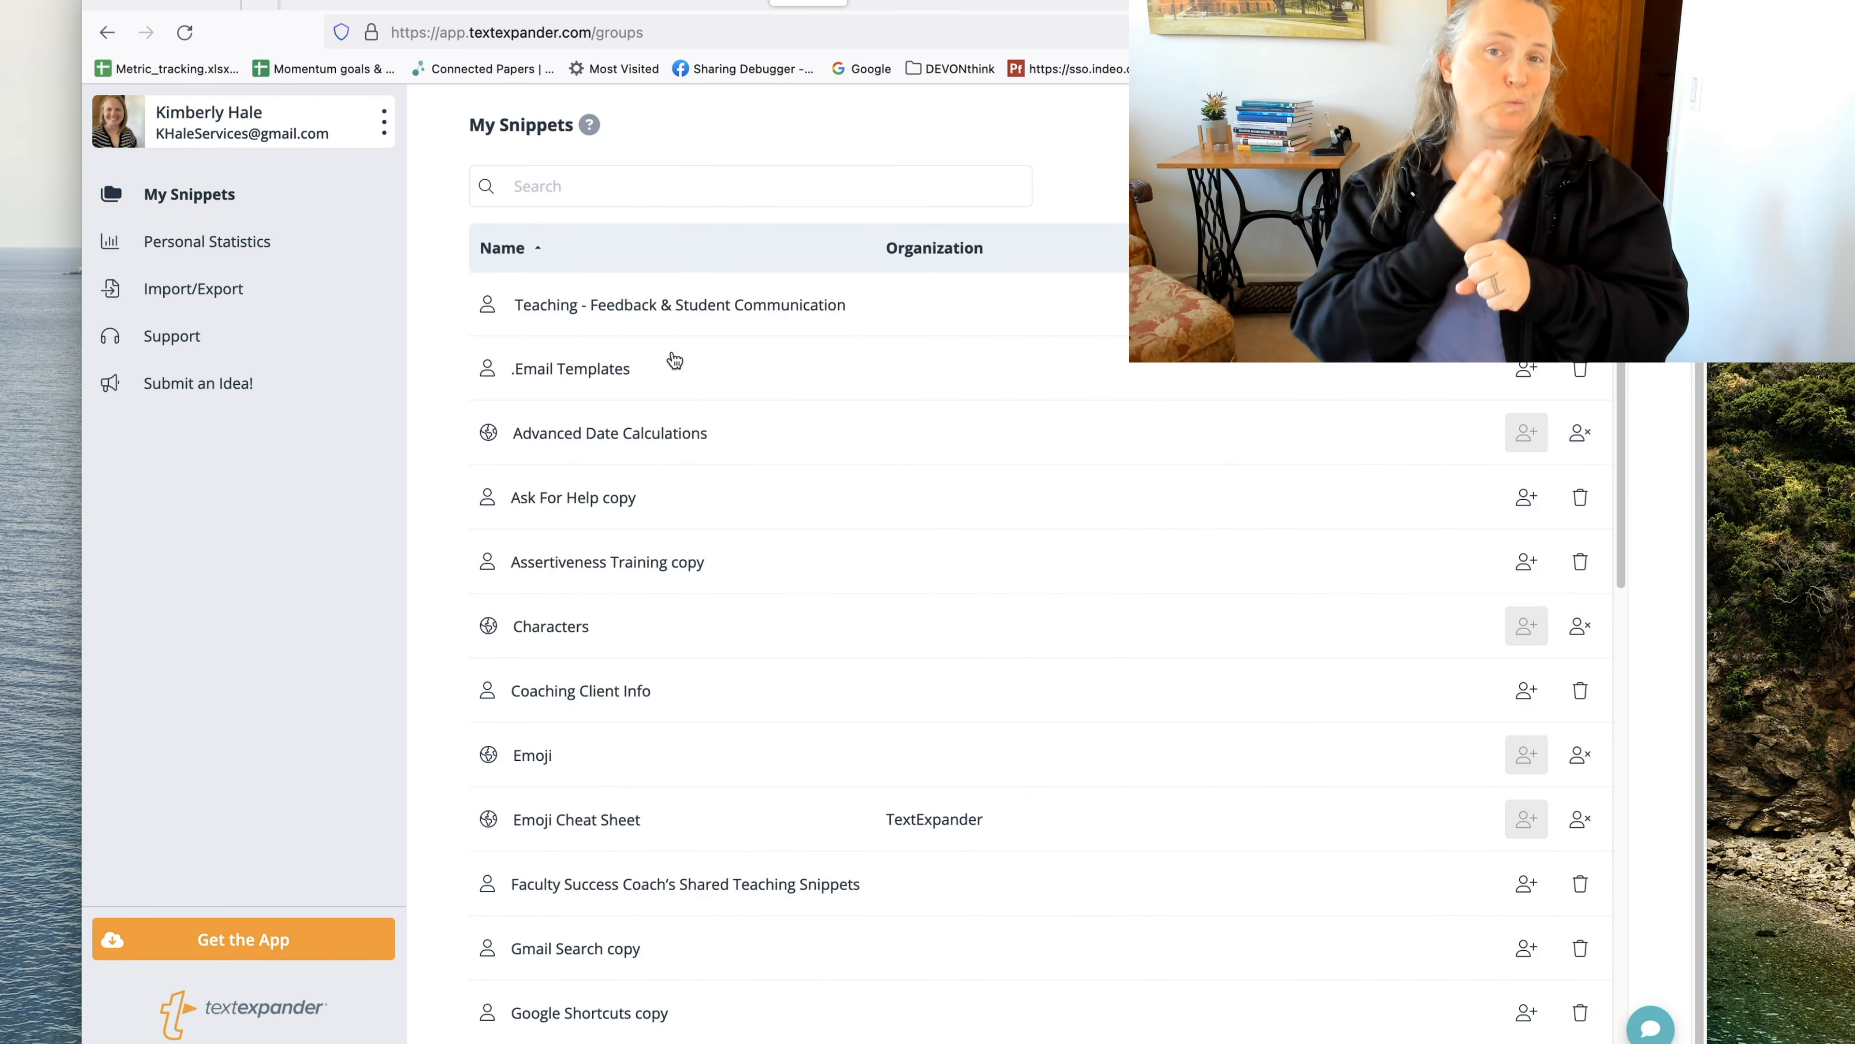
scroll(484, 787, "down", 1)
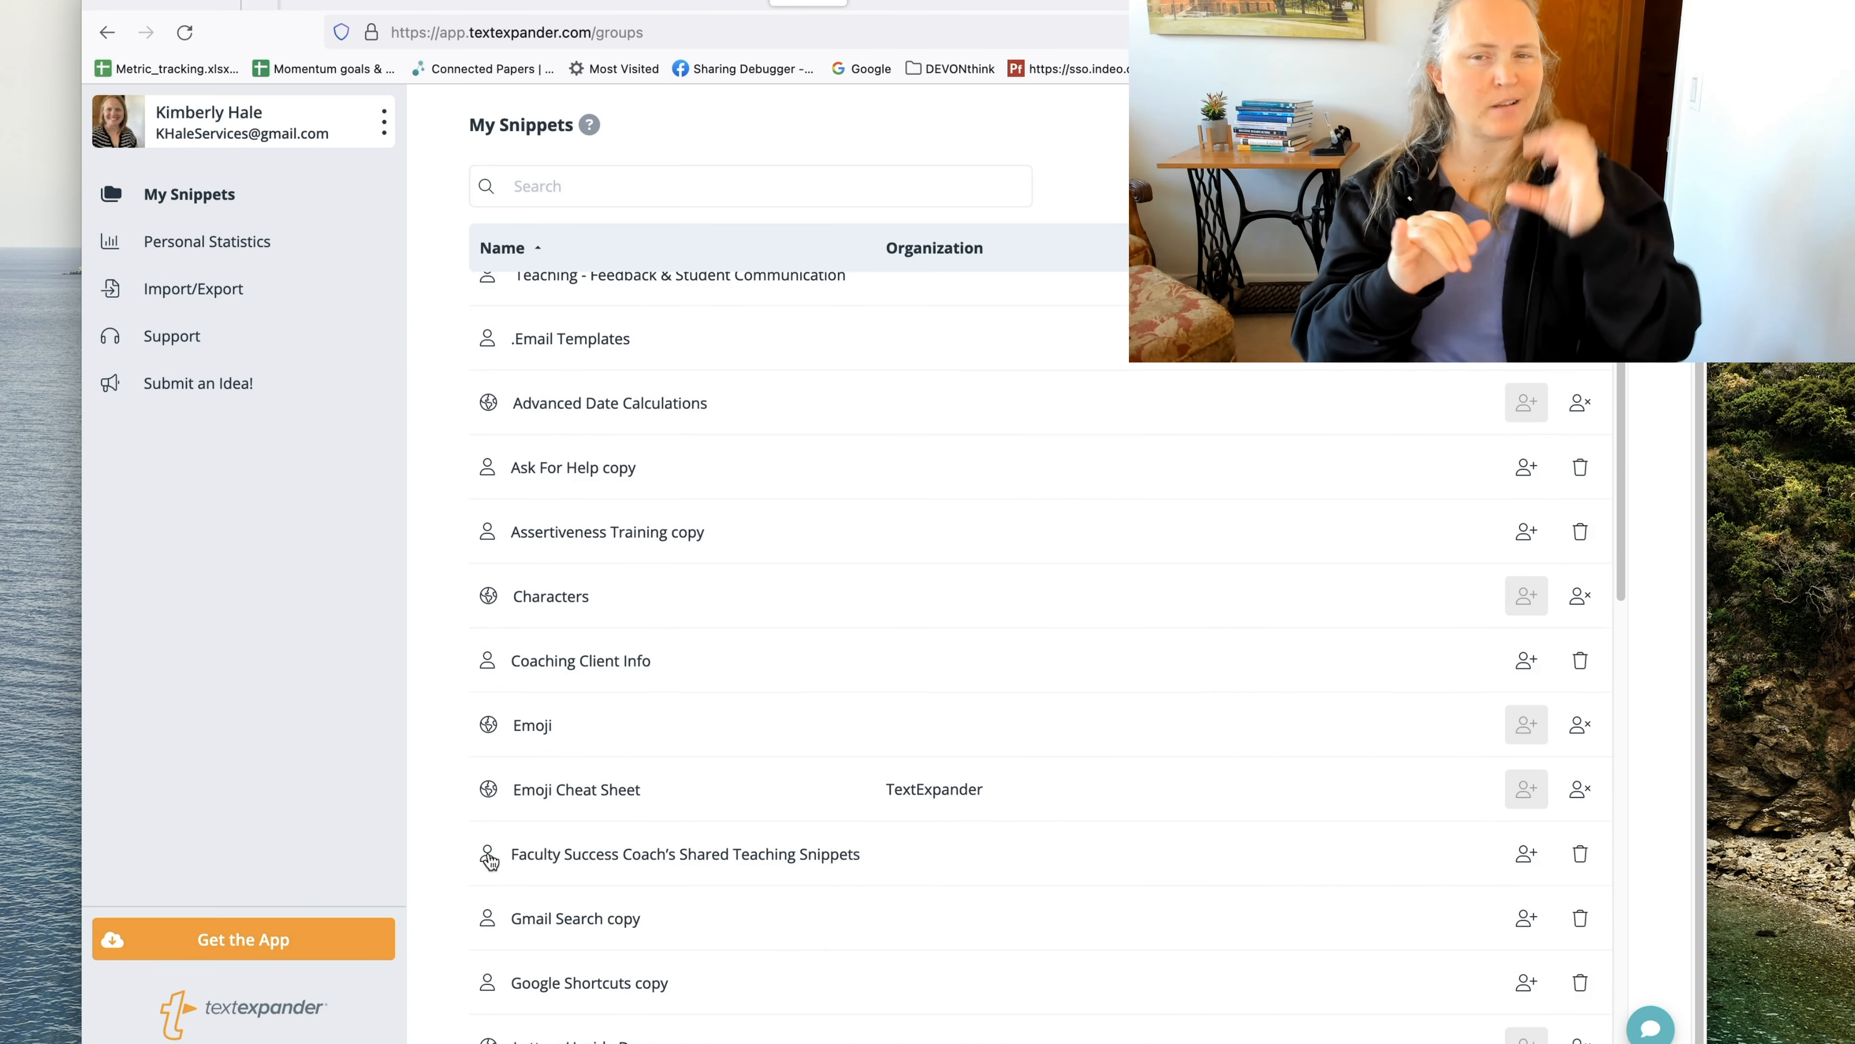
scroll(767, 869, "down", 5)
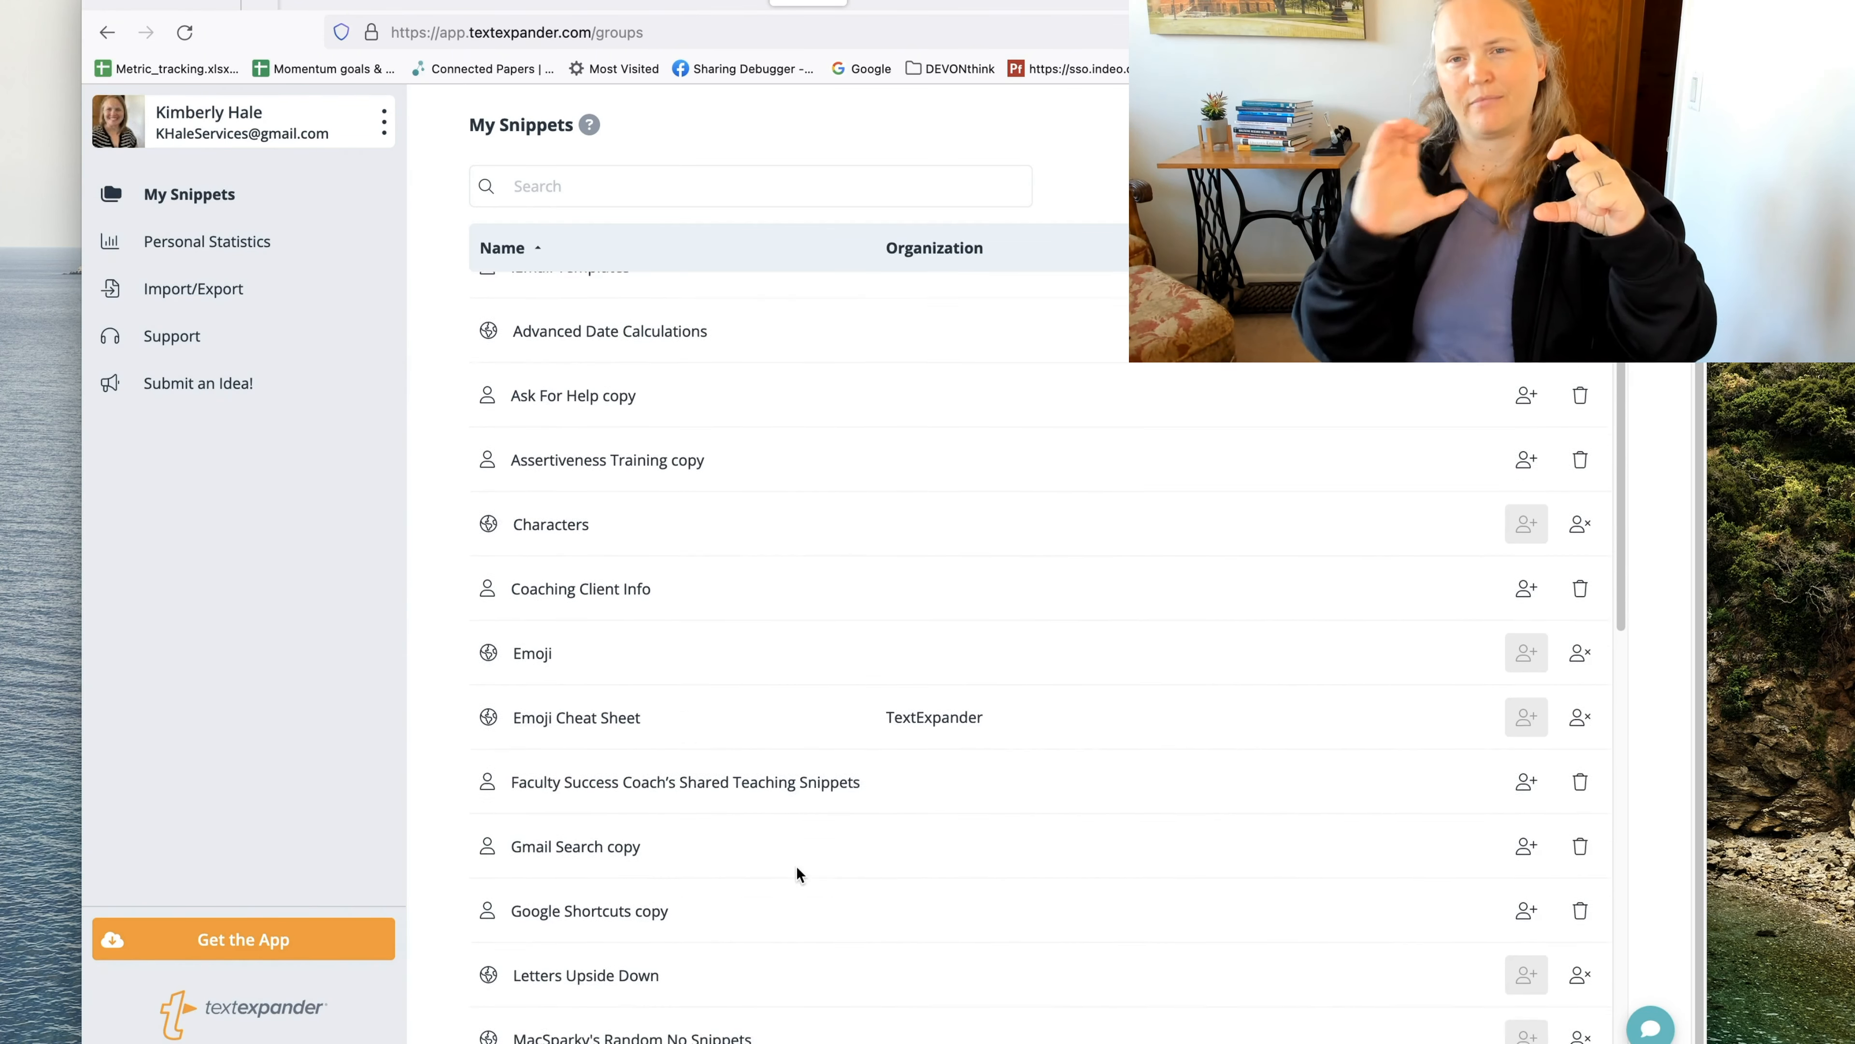
left_click(769, 698)
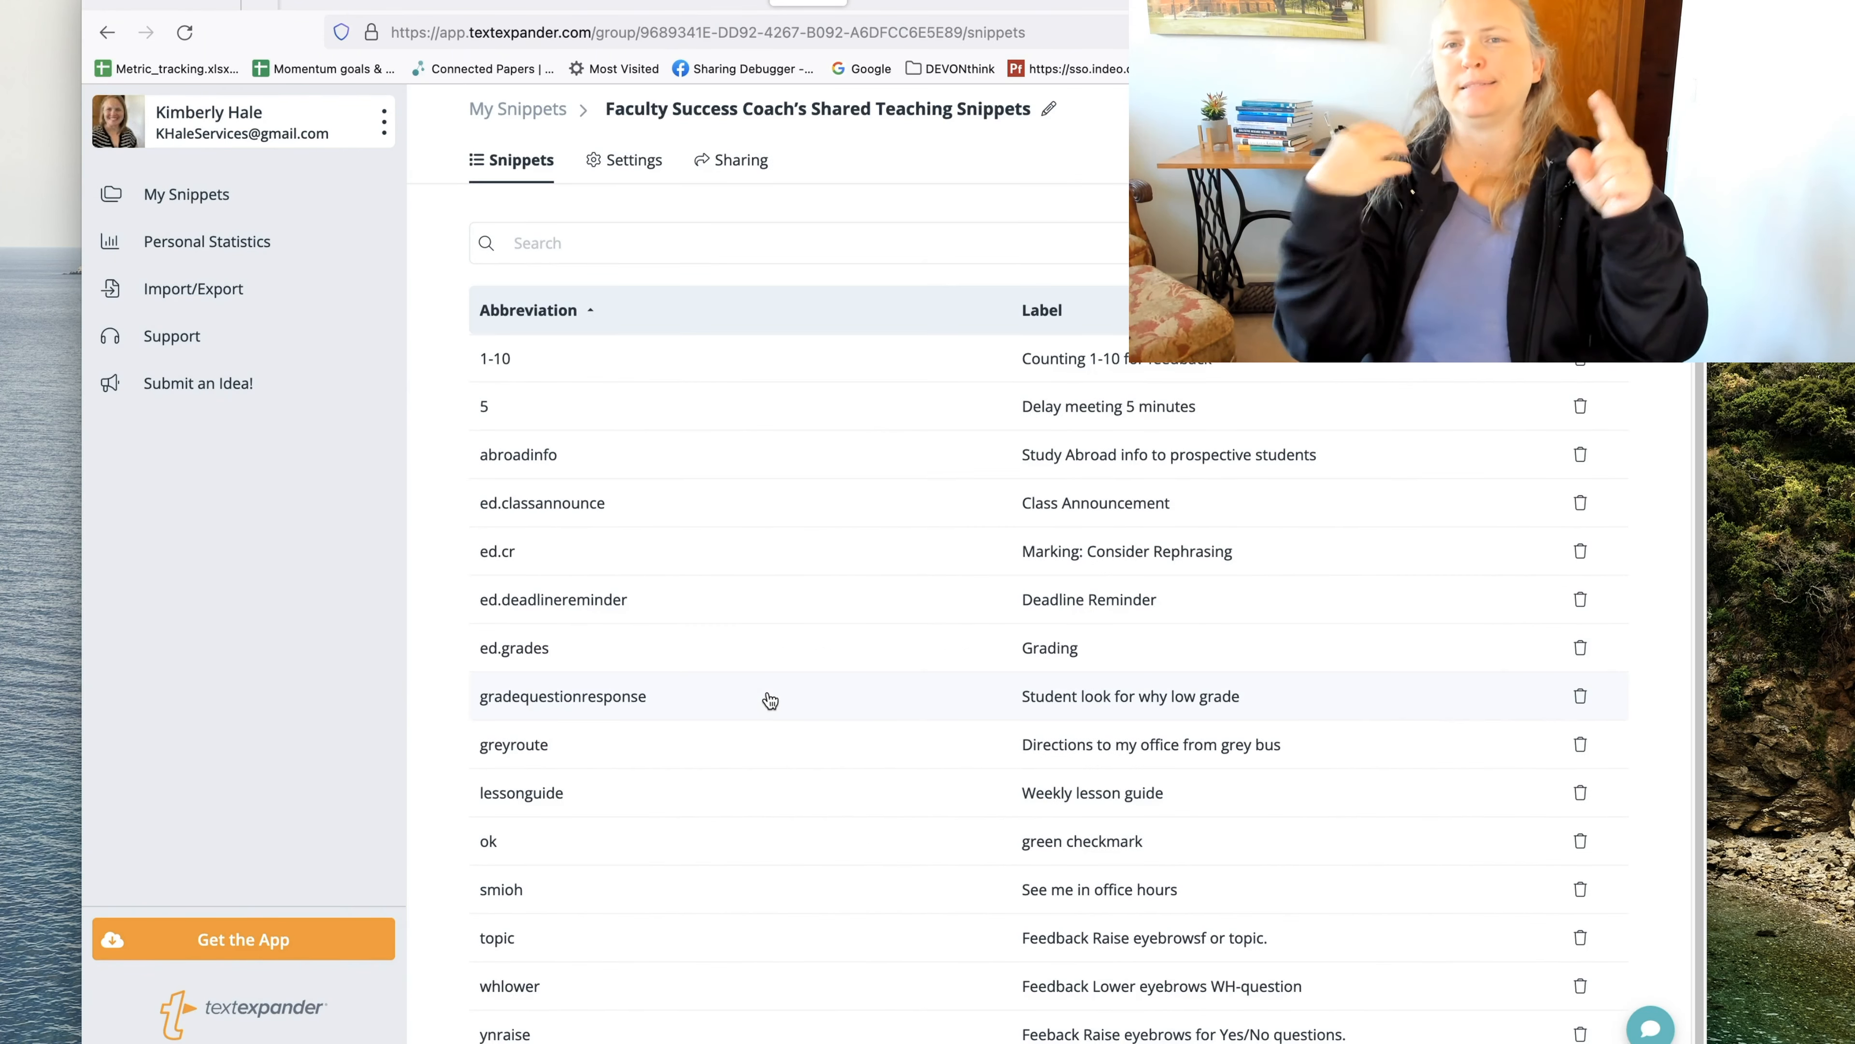
scroll(856, 665, "down", 1)
scroll(857, 664, "up", 1)
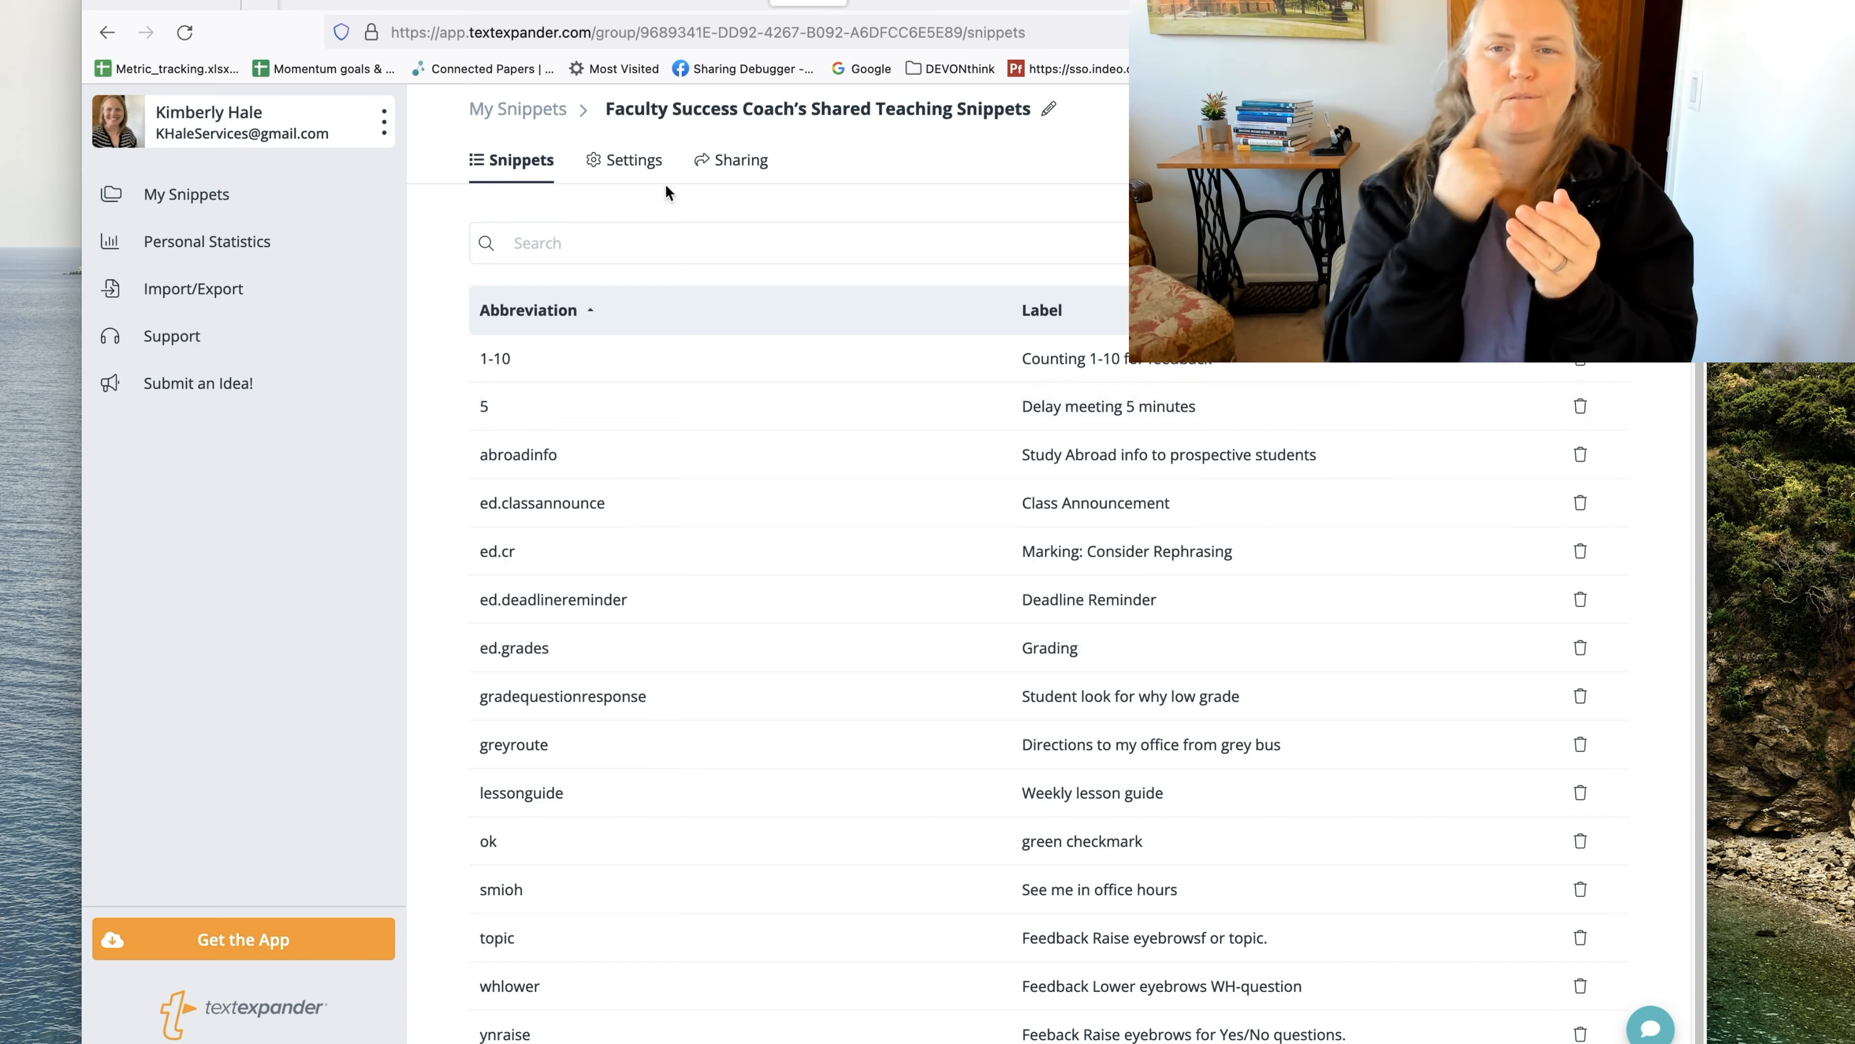
- Examine the shared group's settings and its "Counting 1-10 for feedback" snippet without changing it, and return to the list of groups
left_click(626, 159)
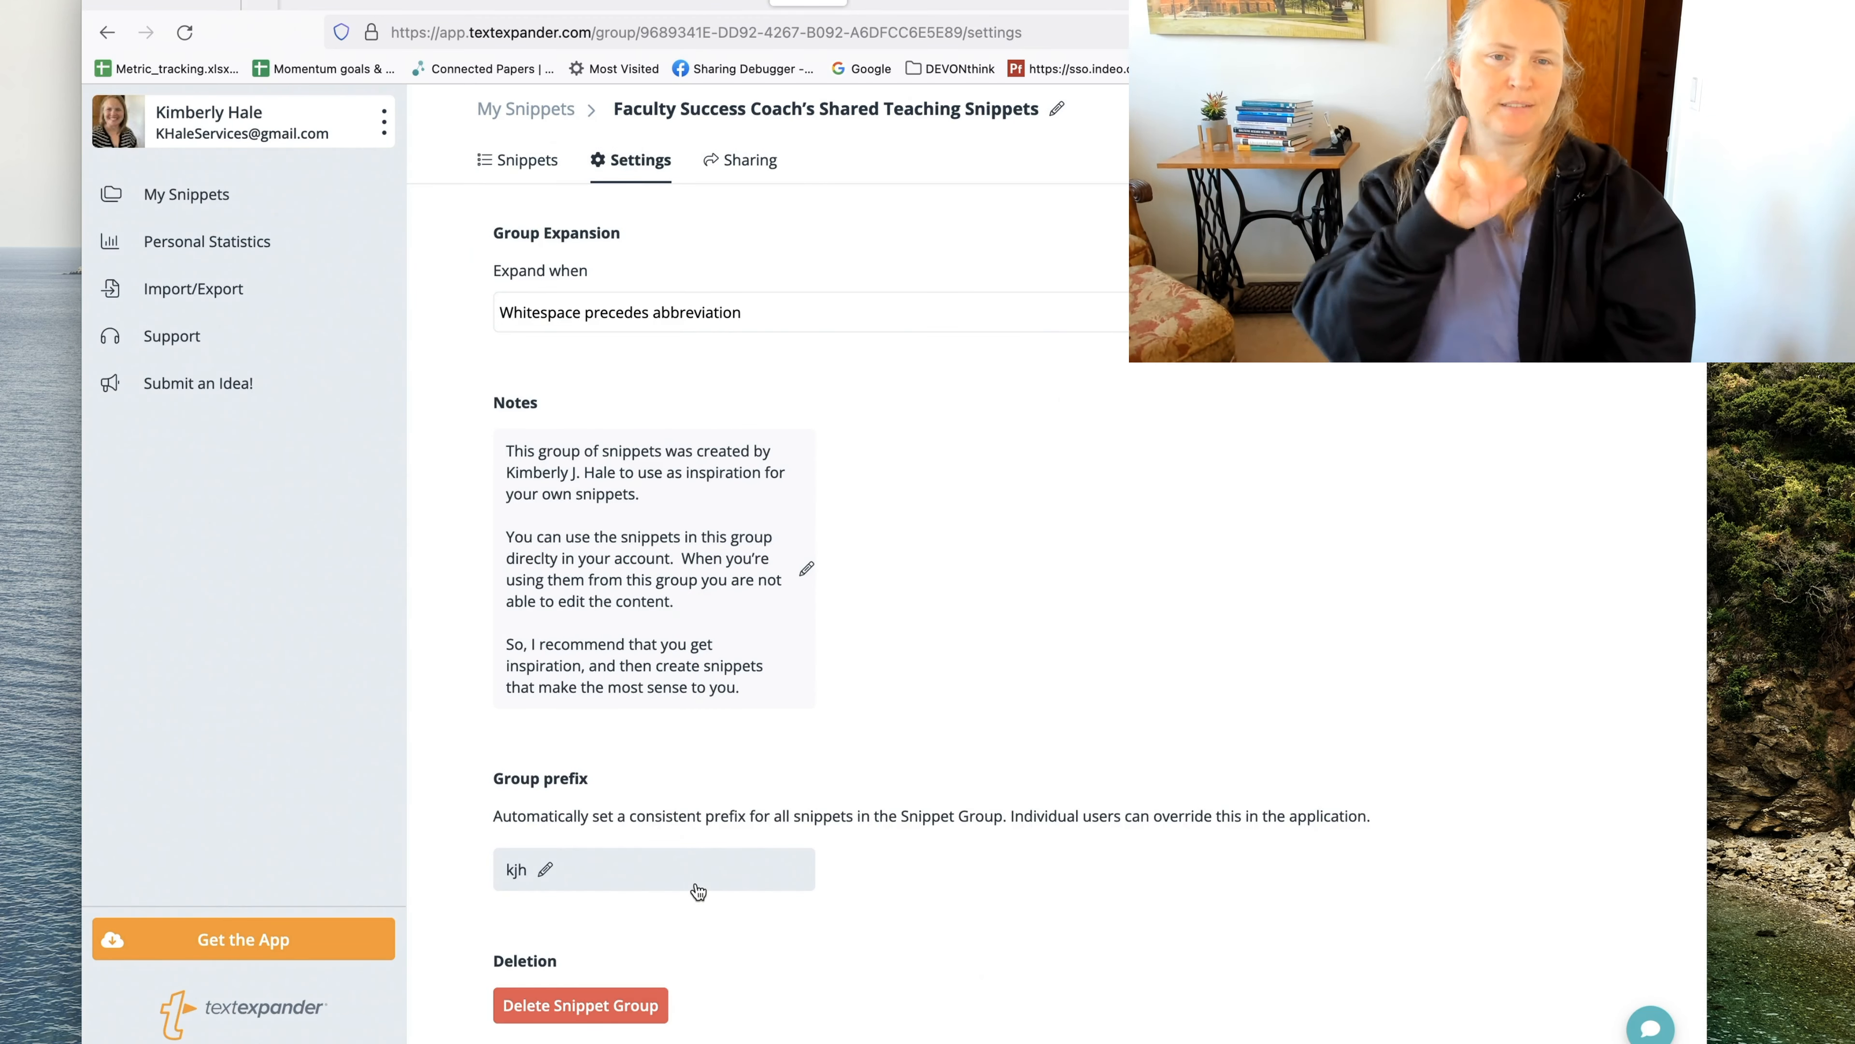
left_click(523, 161)
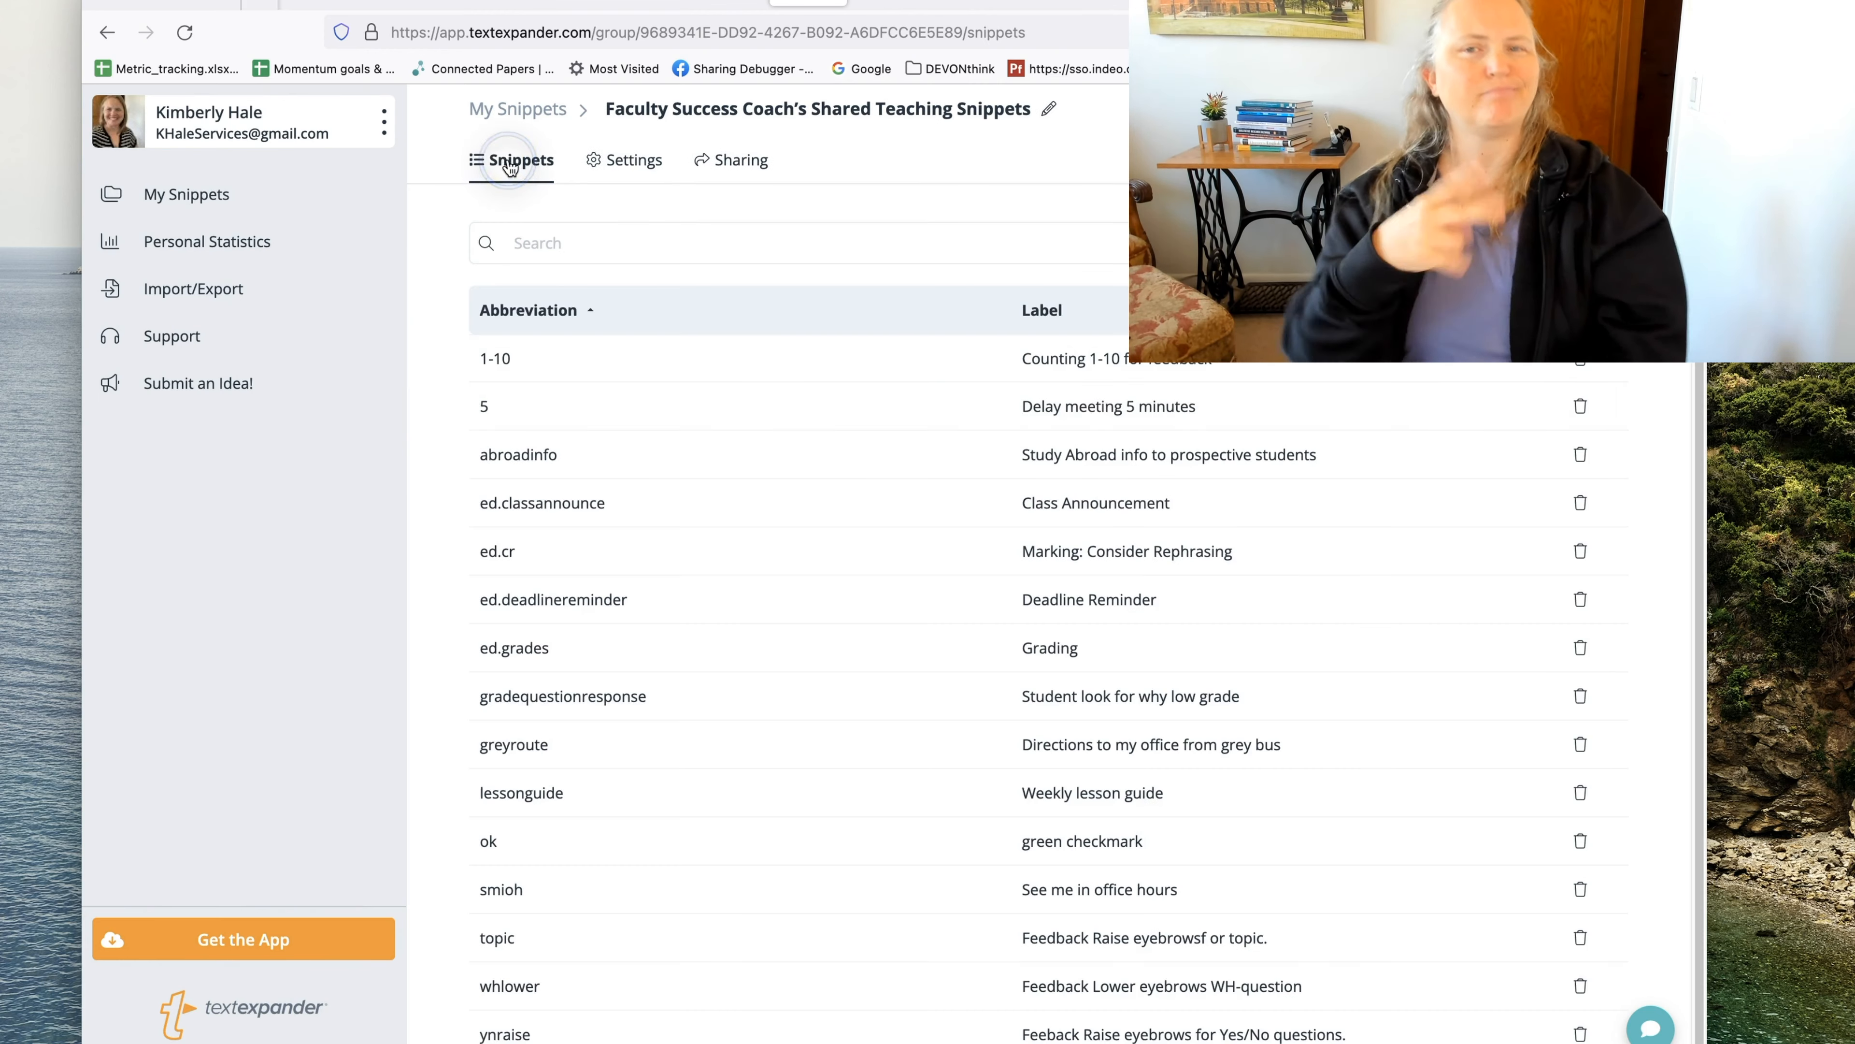
left_click(1103, 365)
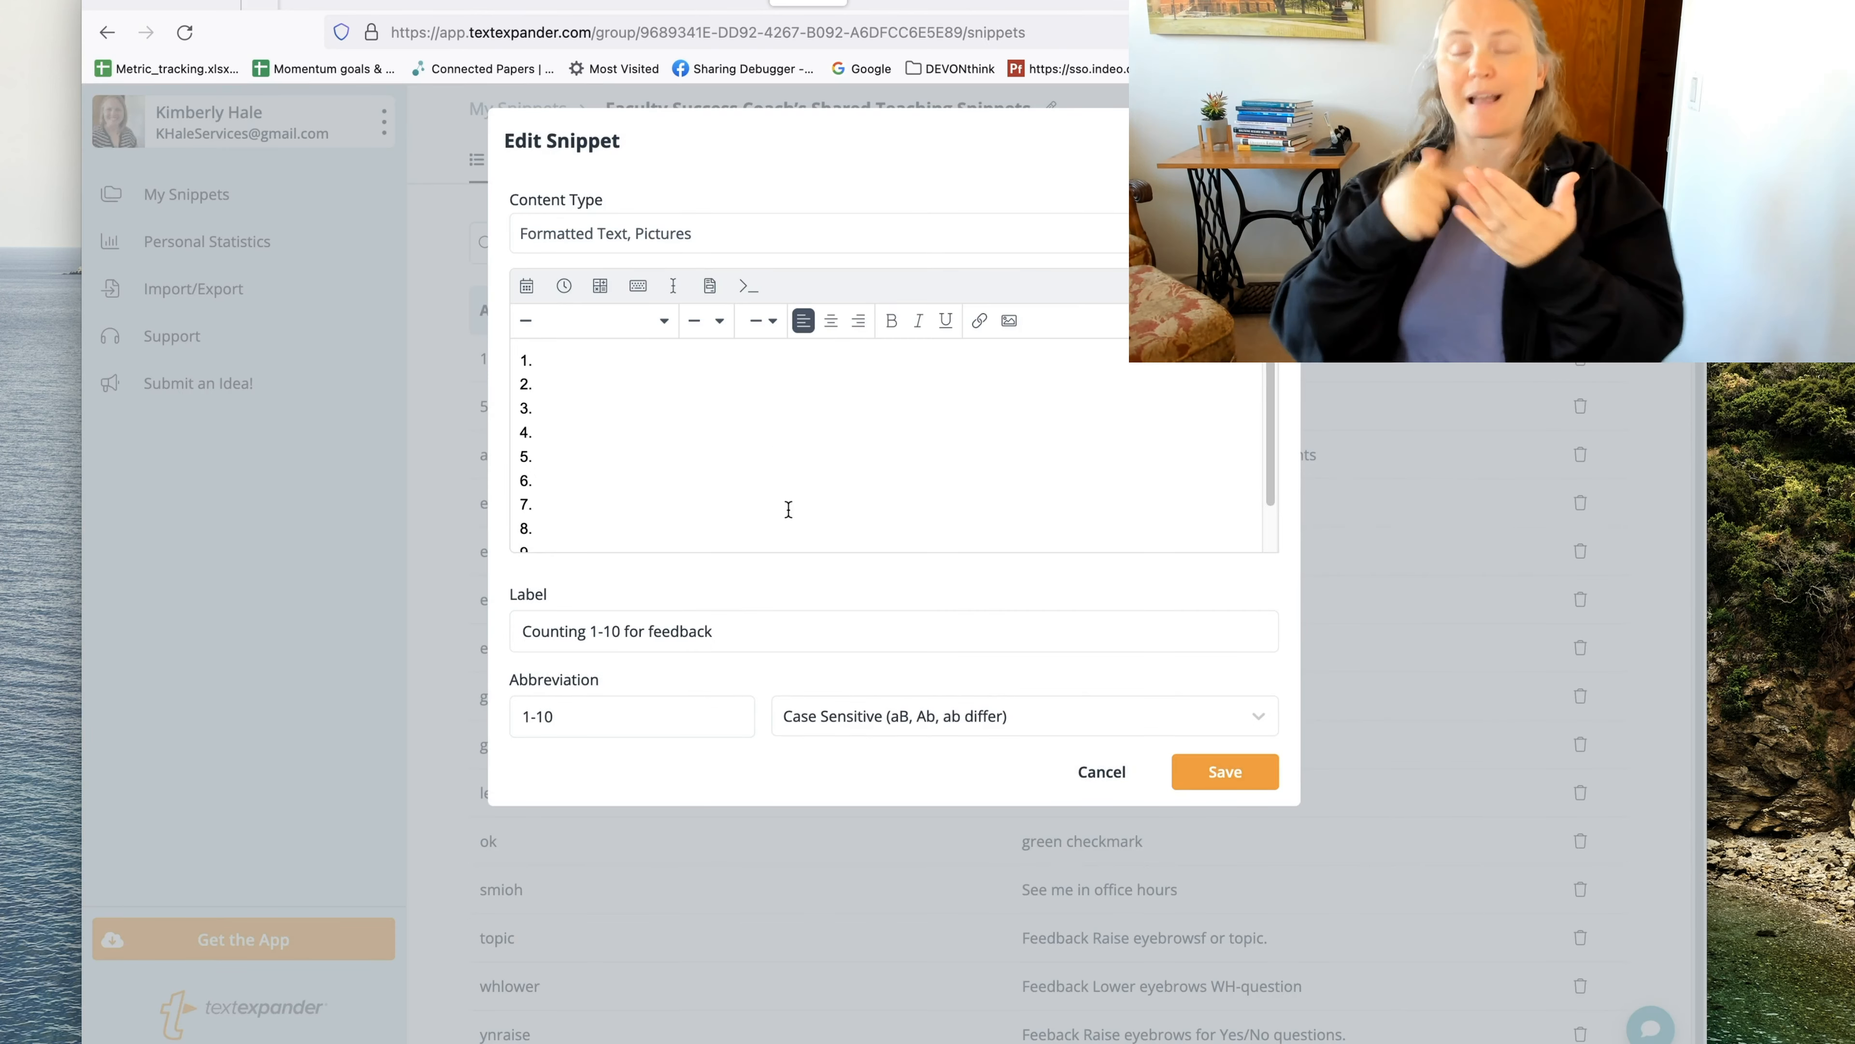
left_click(1102, 772)
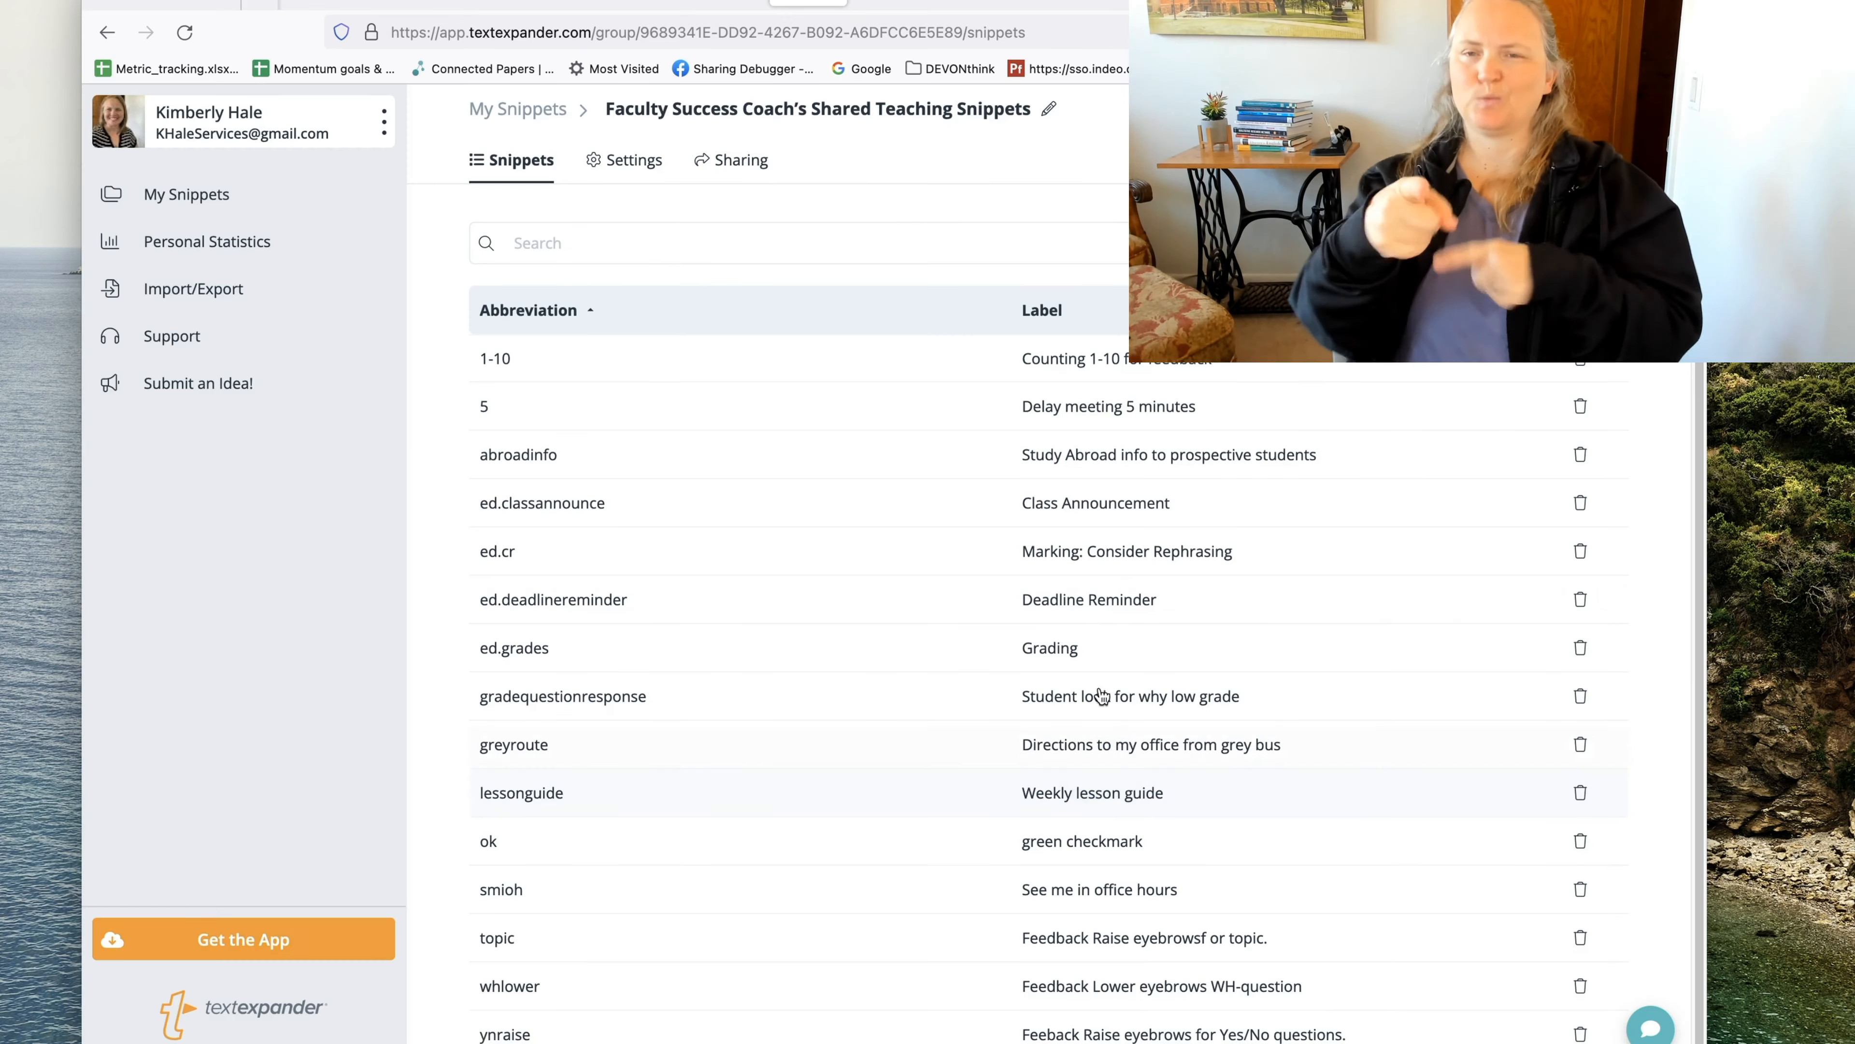
left_click(209, 196)
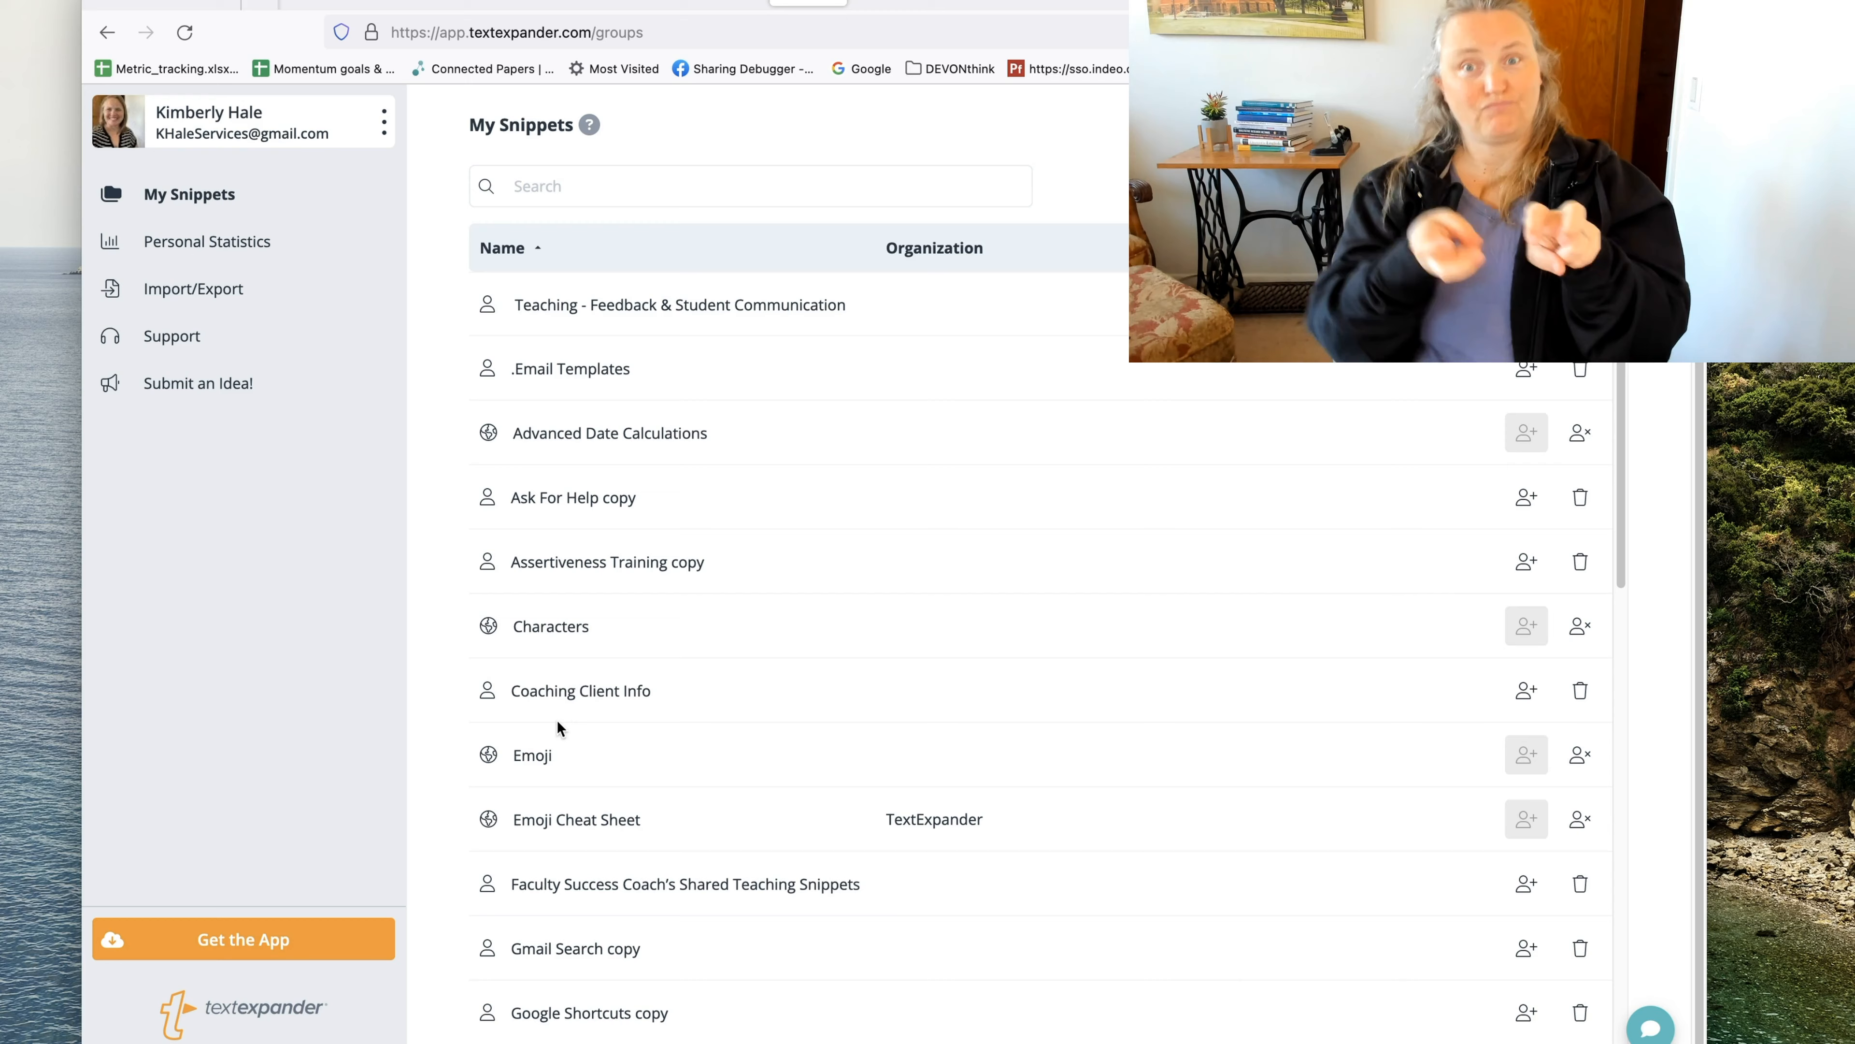
- Switch back to the TextExpander app and look through the personal snippet groups, including .Email Templates
left_click(34, 523)
left_click(659, 61)
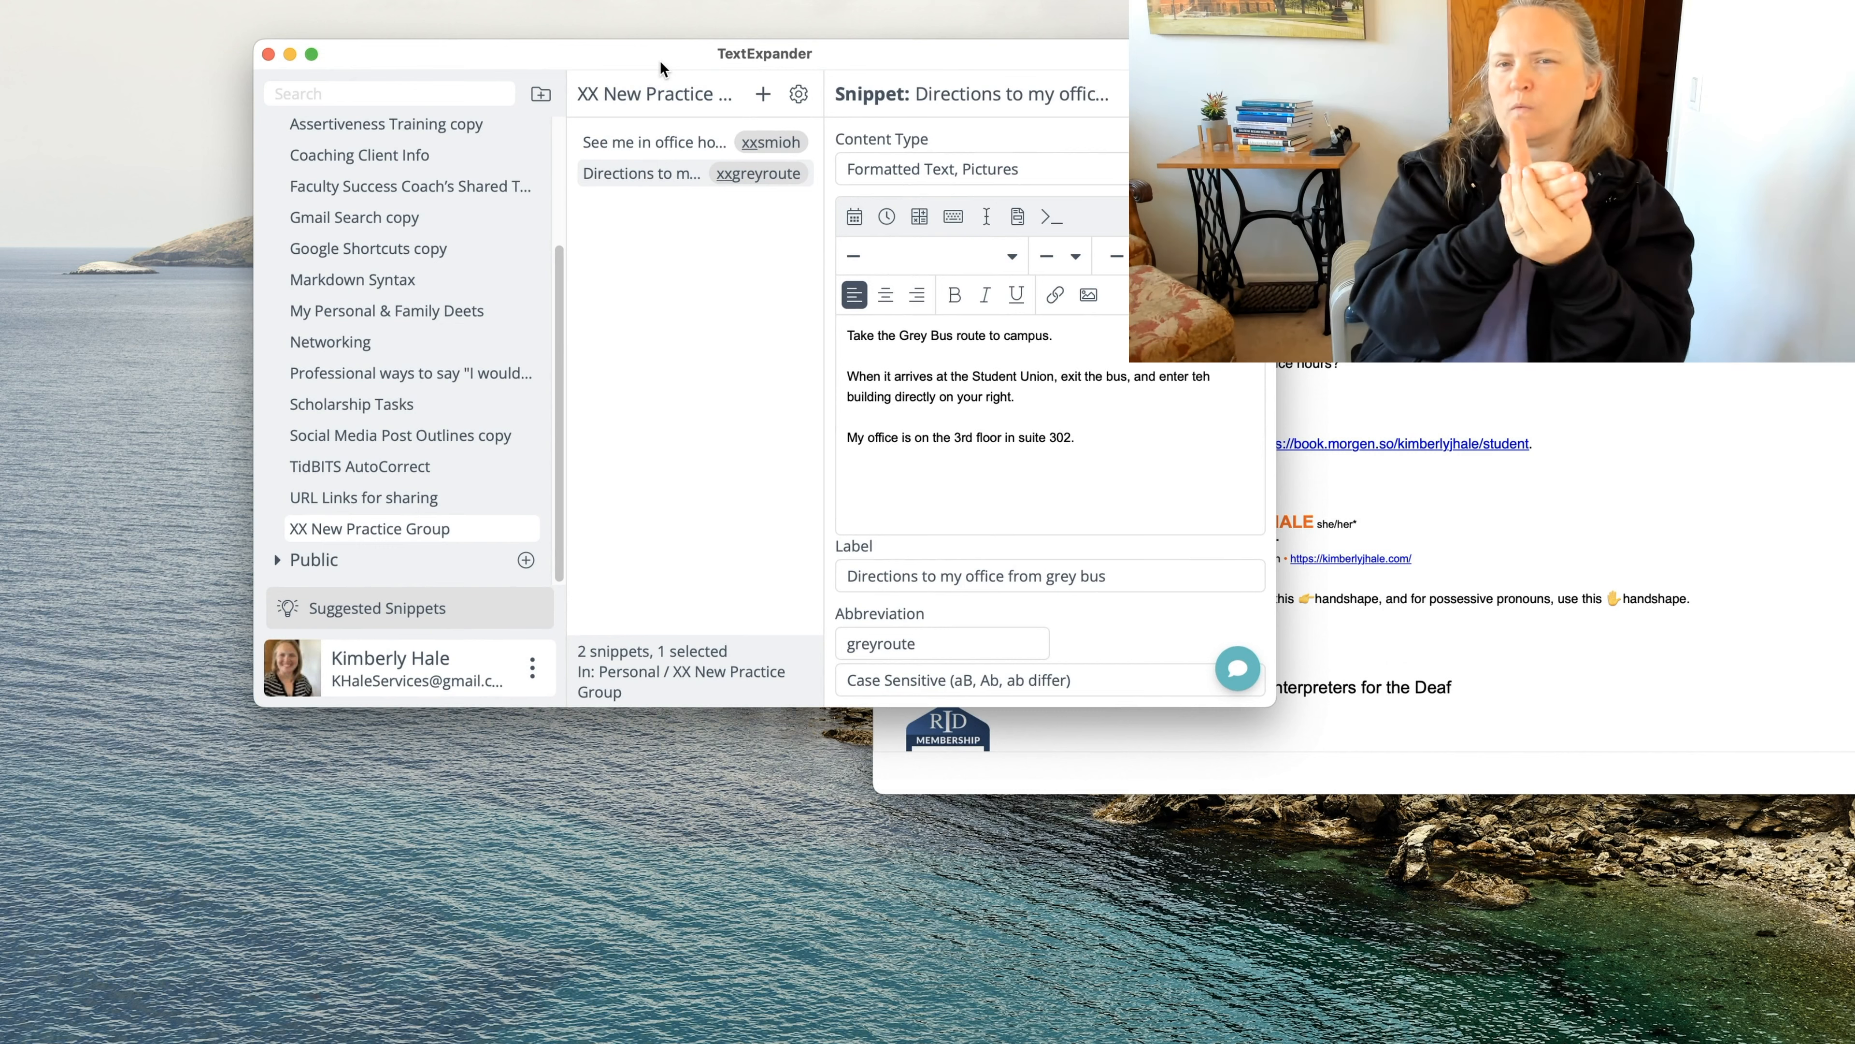
scroll(415, 222, "up", 5)
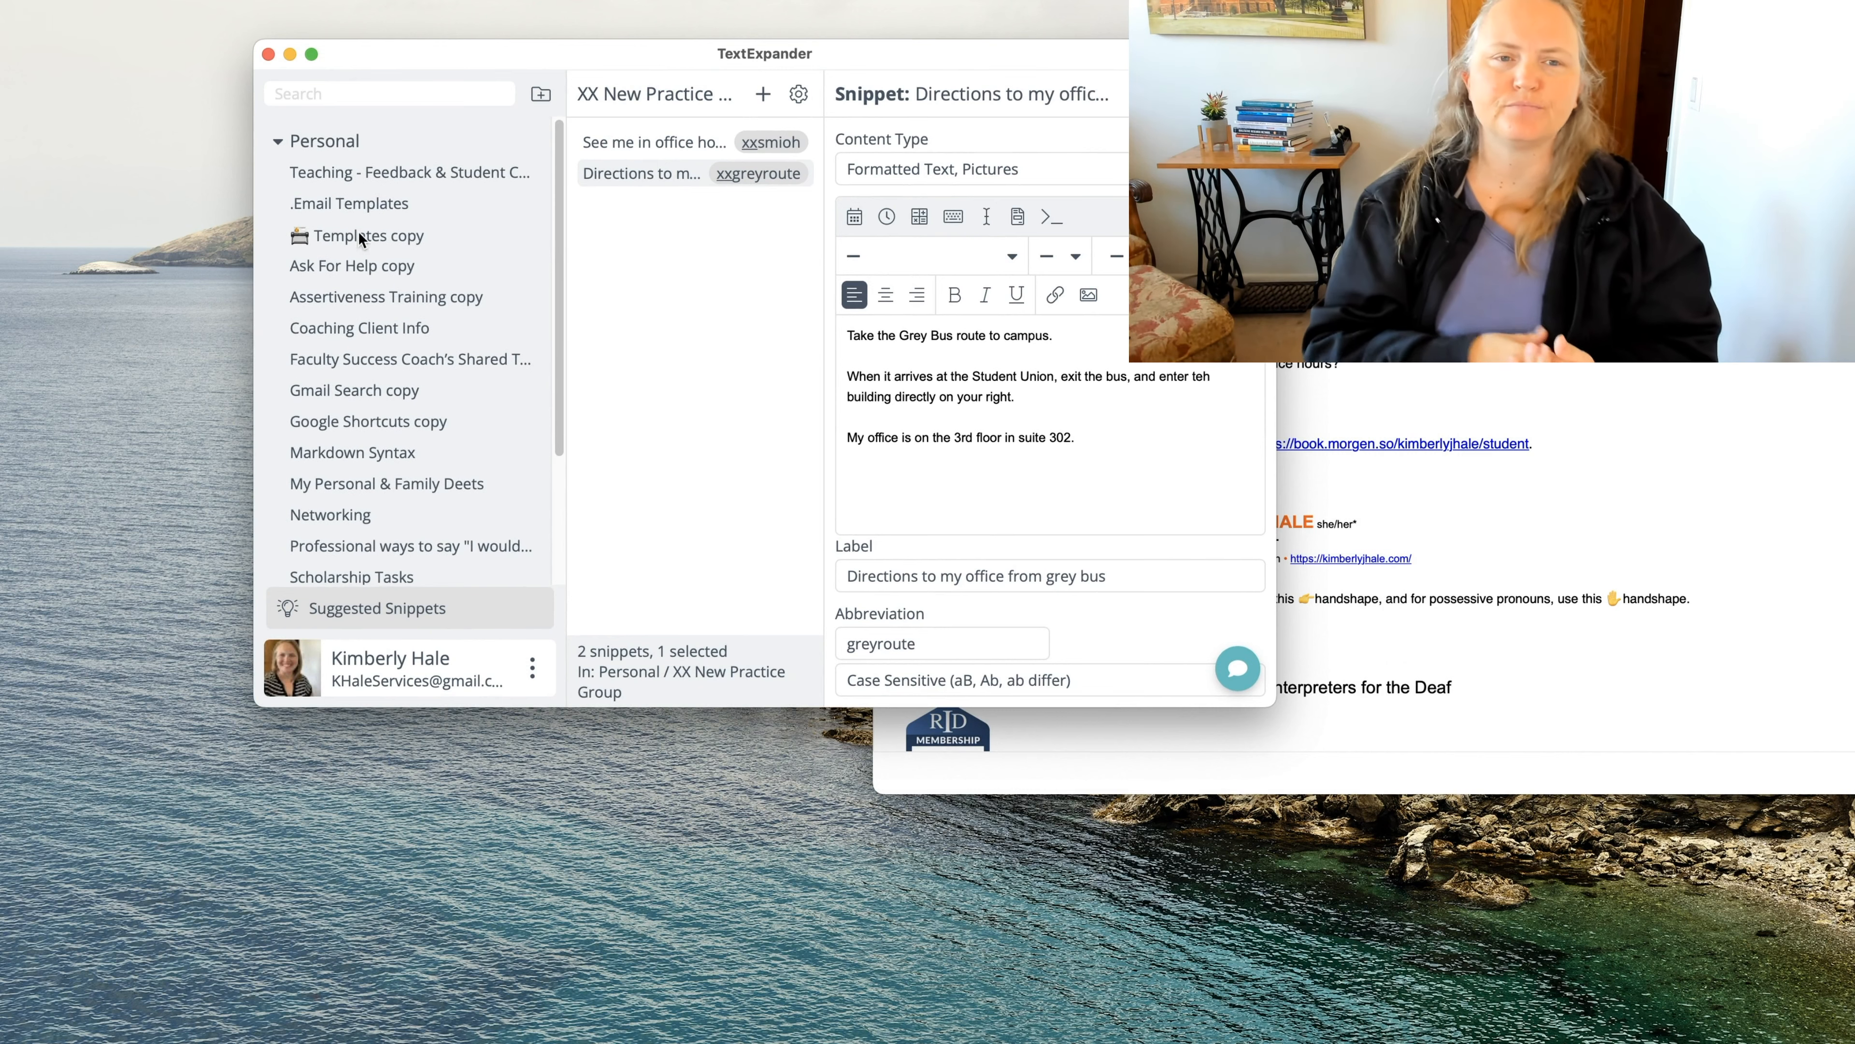
scroll(374, 441, "down", 5)
scroll(374, 440, "up", 5)
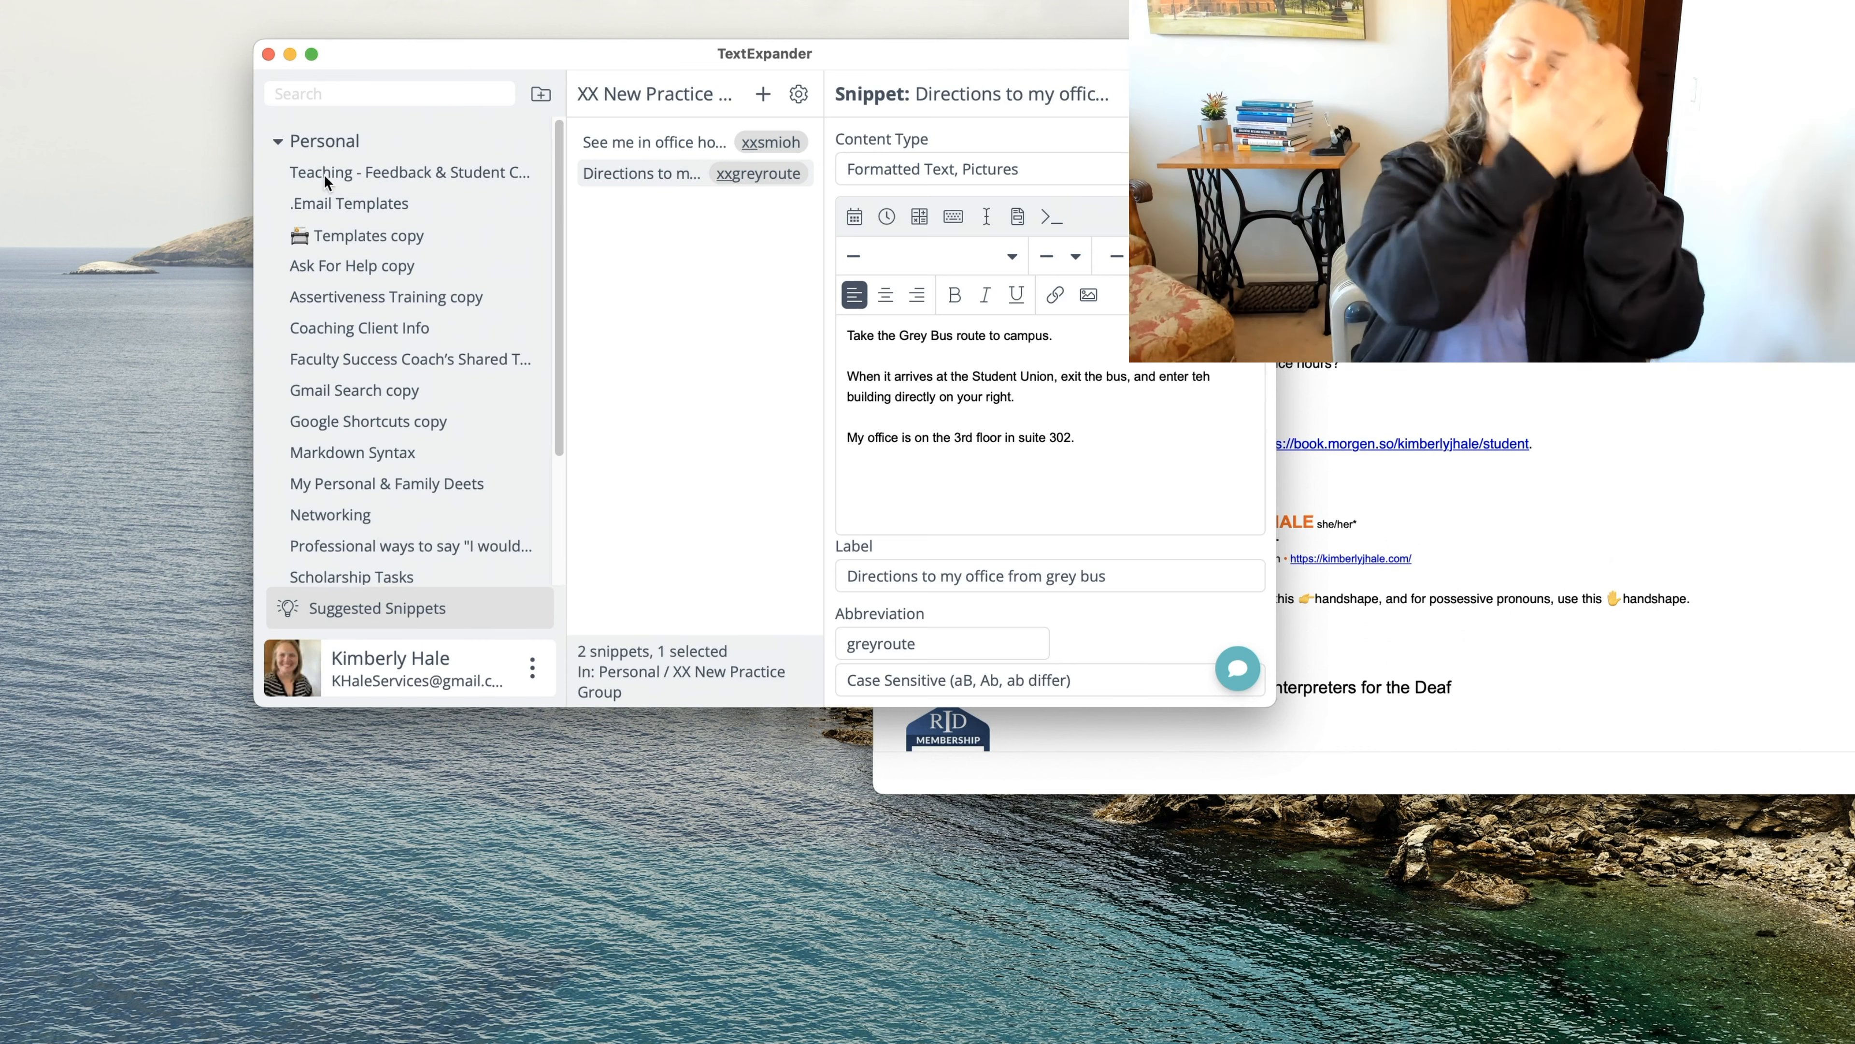
left_click(418, 172)
left_click(389, 206)
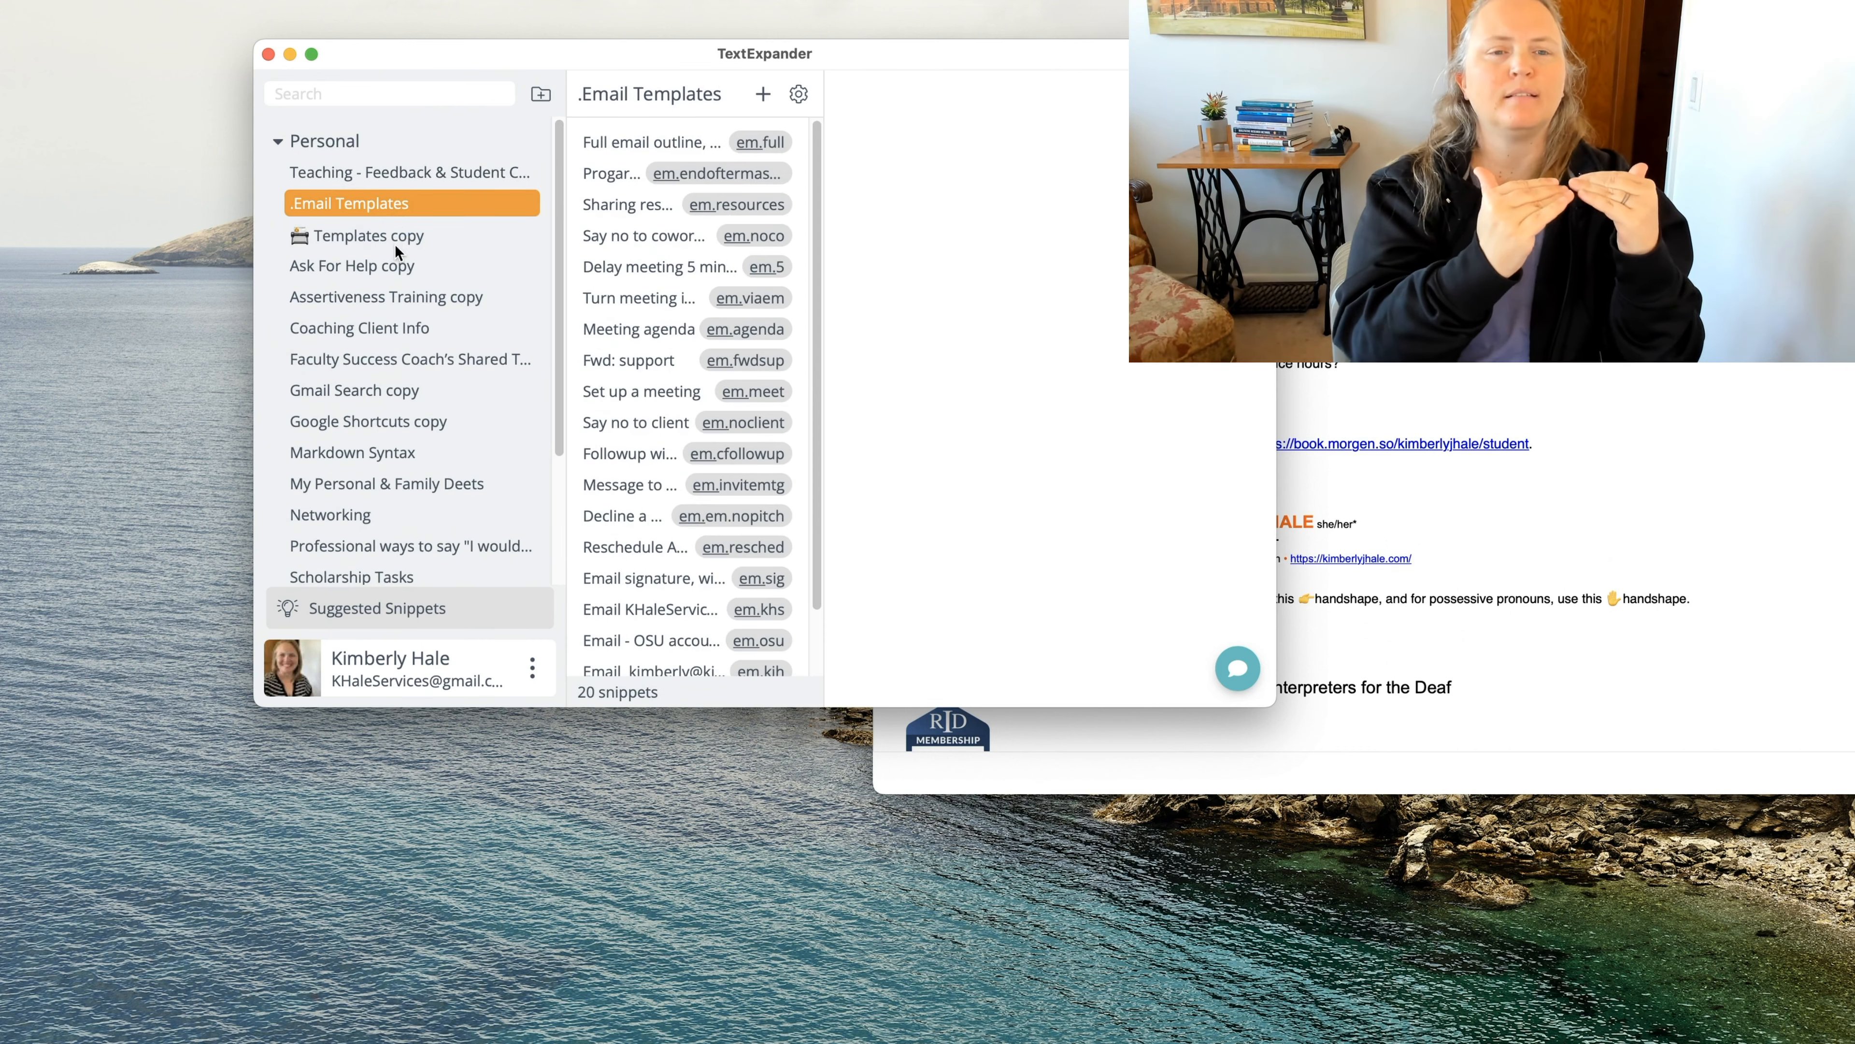
scroll(373, 498, "down", 3)
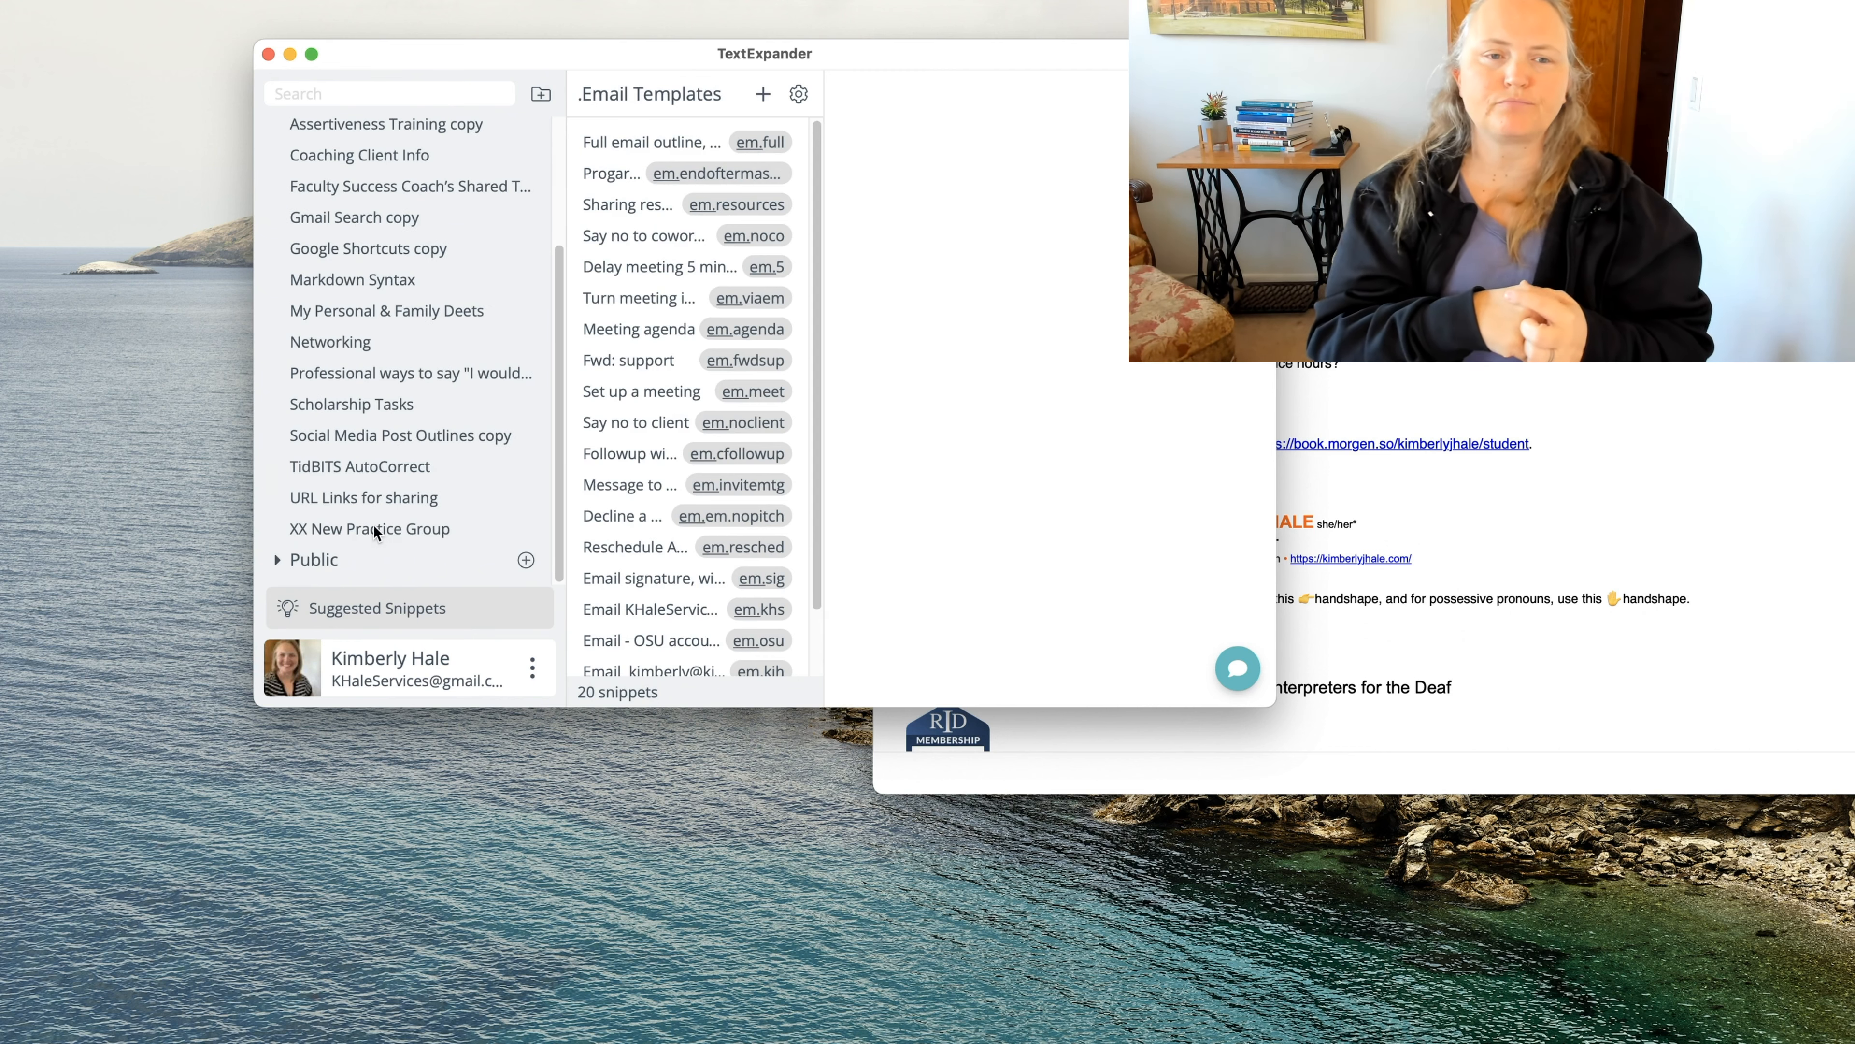
- Duplicate the "Directions to my office from grey bus" snippet from XX New Practice Group into the Teaching - Feedback & Student Communication group
left_click(372, 528)
left_click(616, 188)
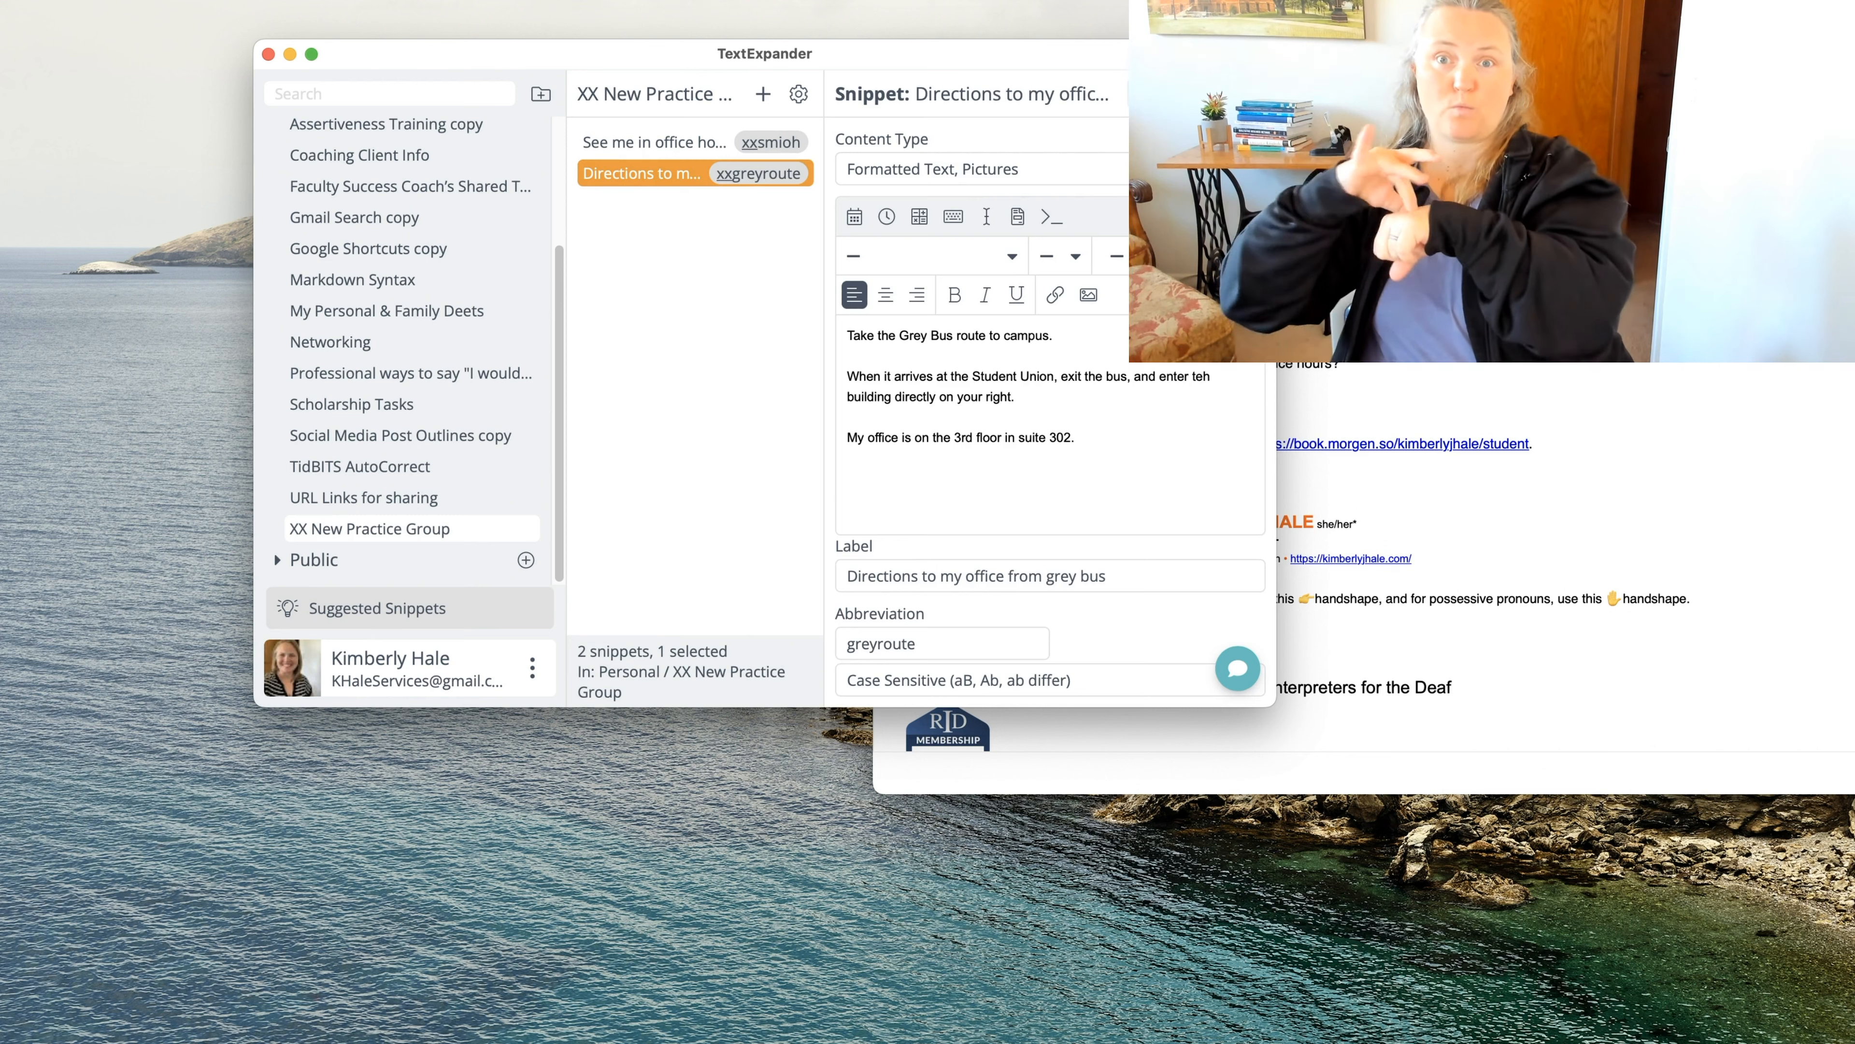
left_click(1144, 93)
left_click(1011, 192)
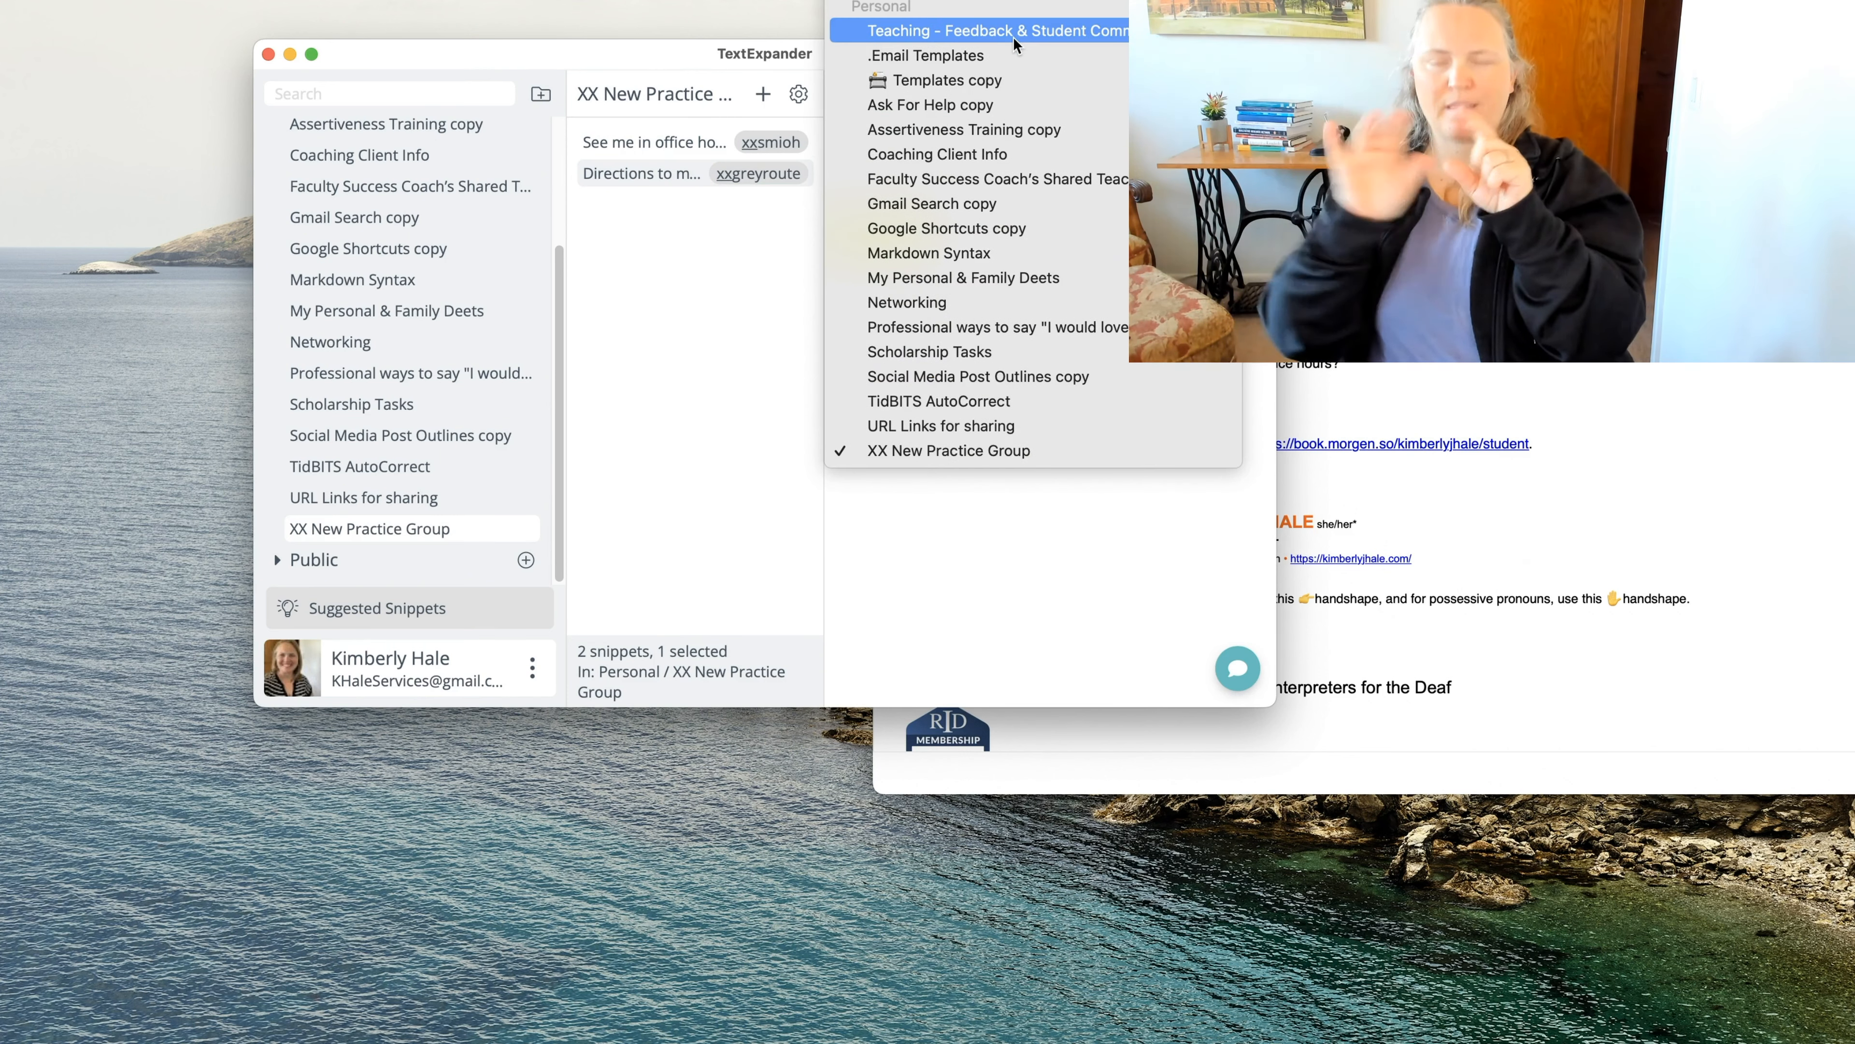
left_click(941, 32)
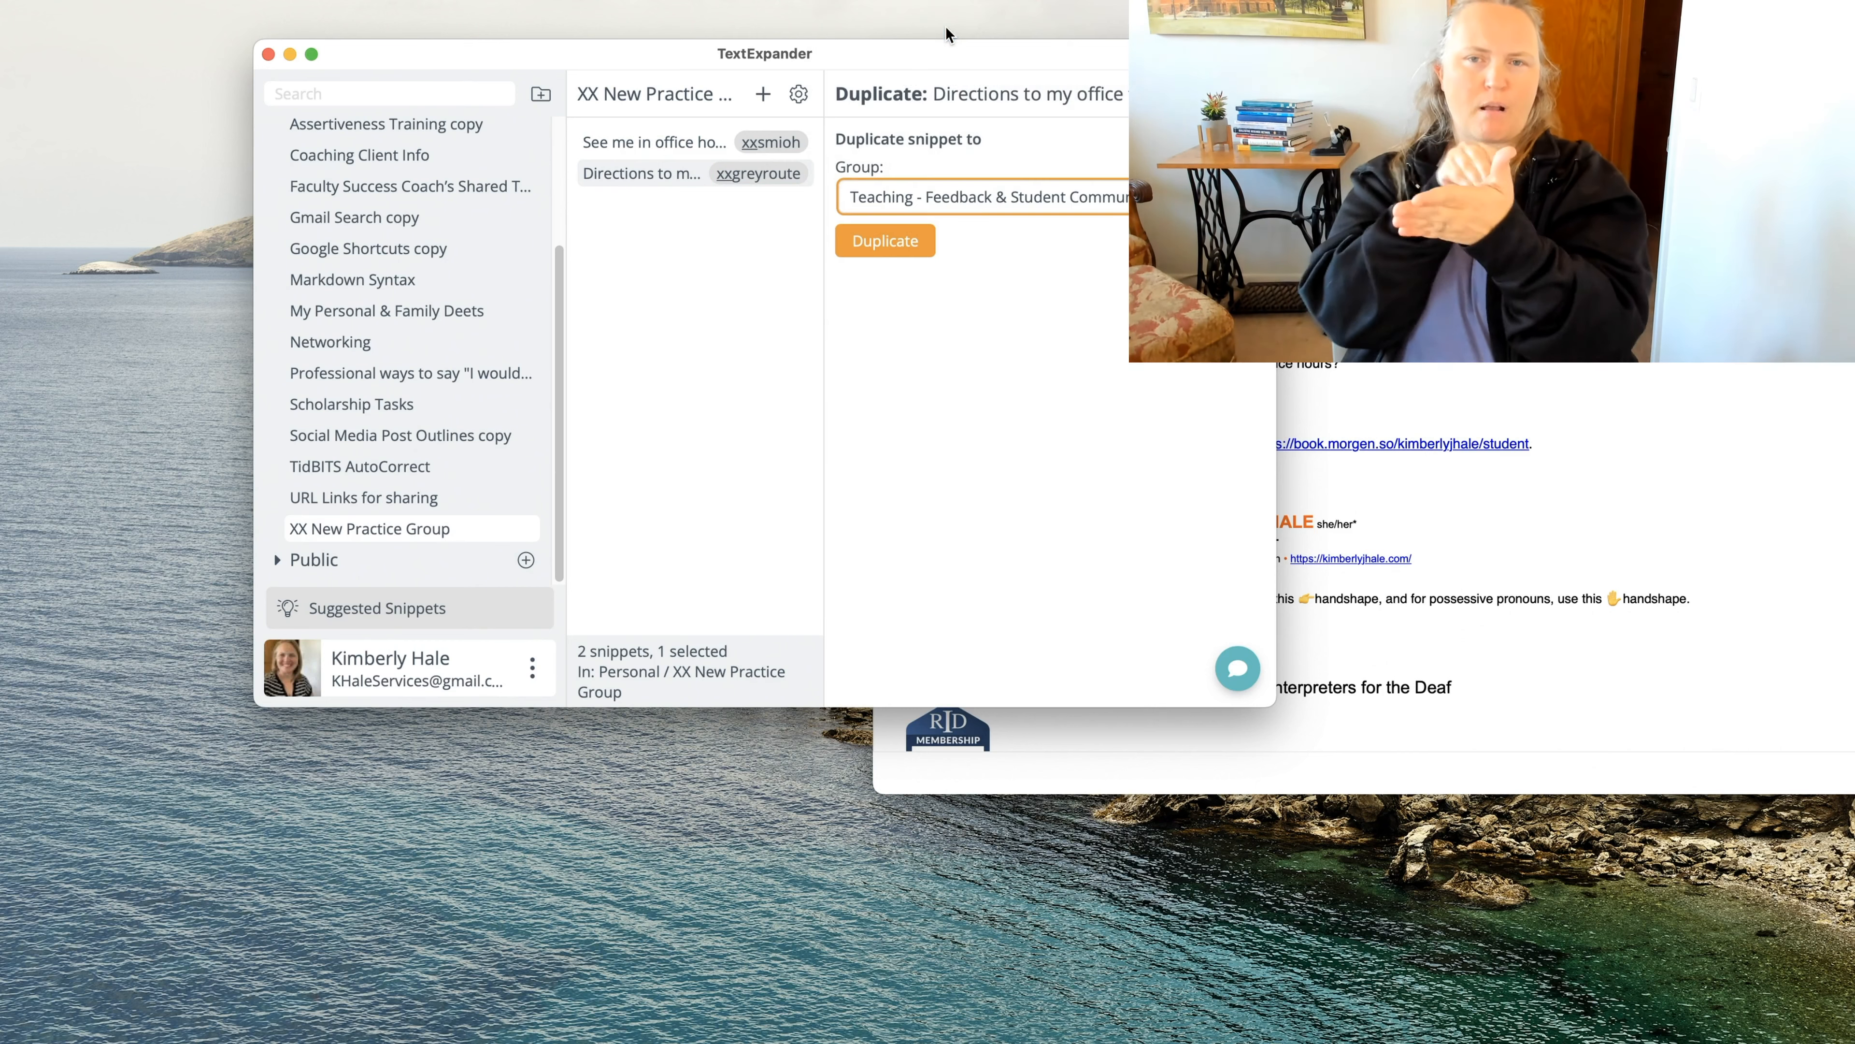
left_click(887, 239)
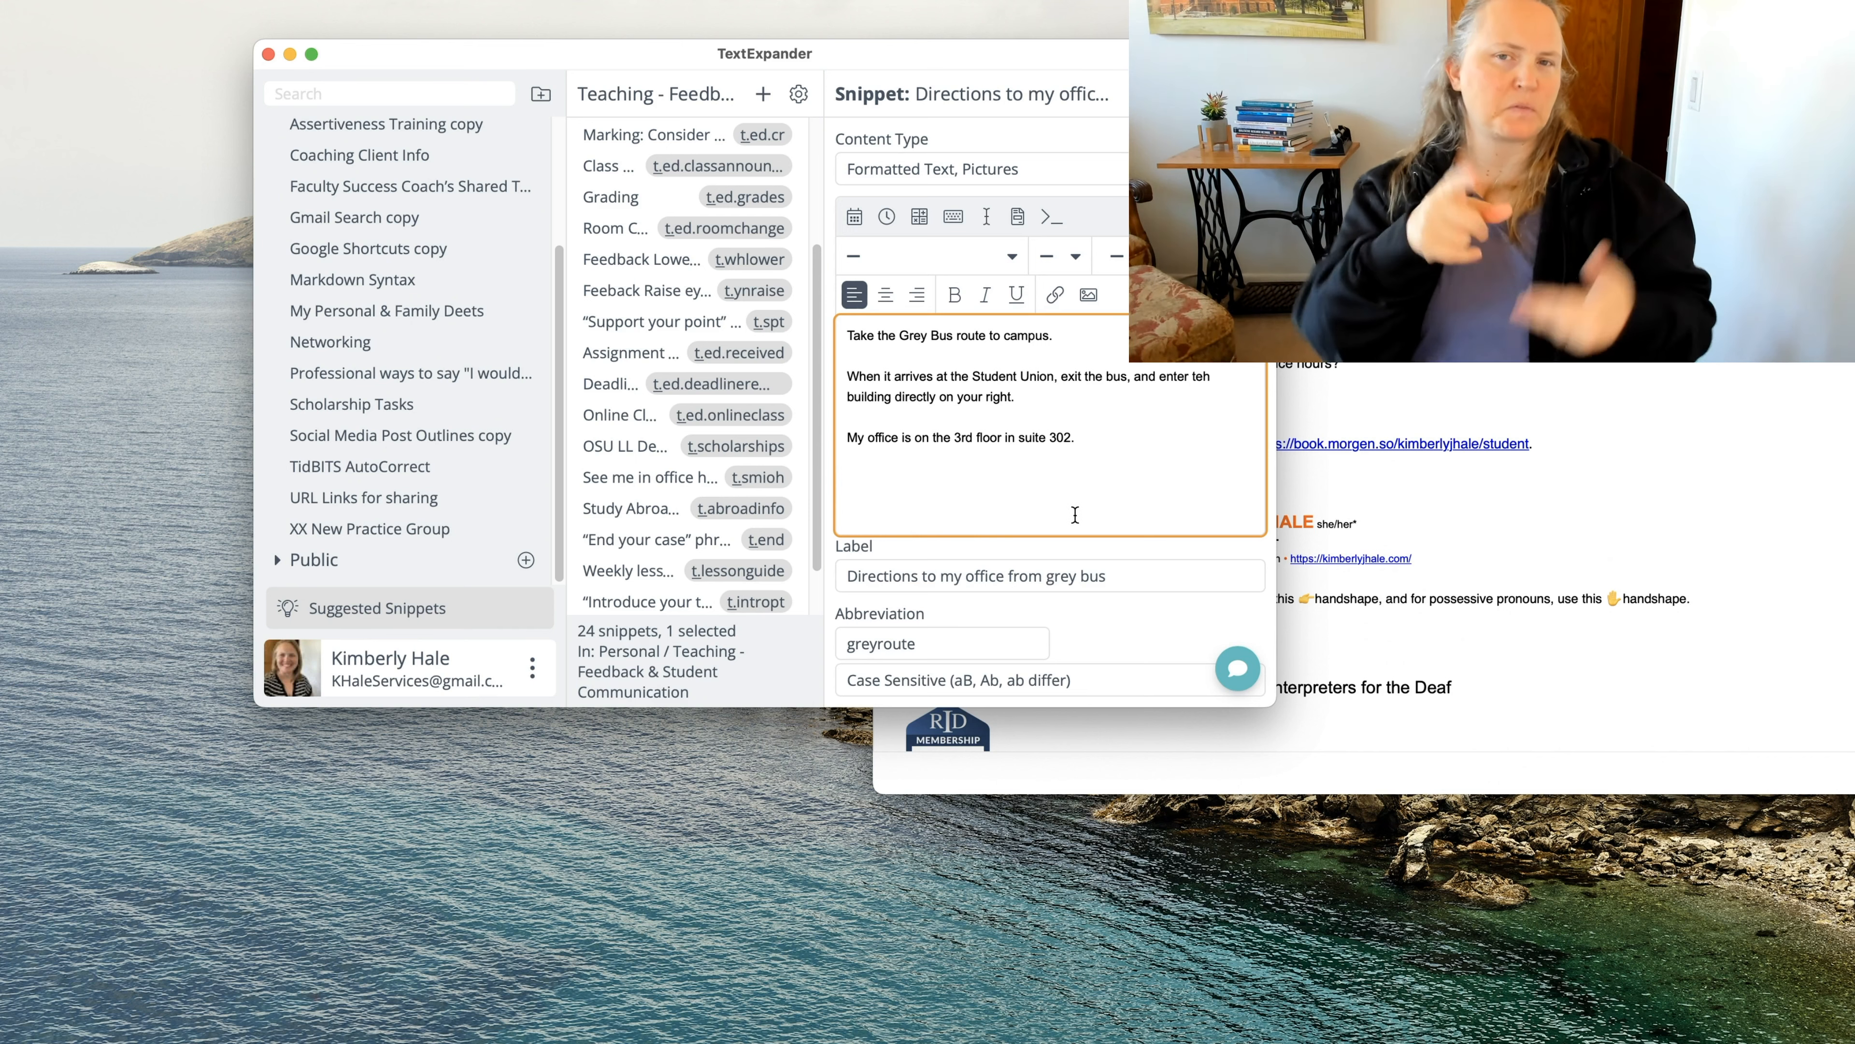
- Look over the snippets in XX New Practice Group and in Faculty Success Coach's Shared Teaching Snippets
left_click(369, 528)
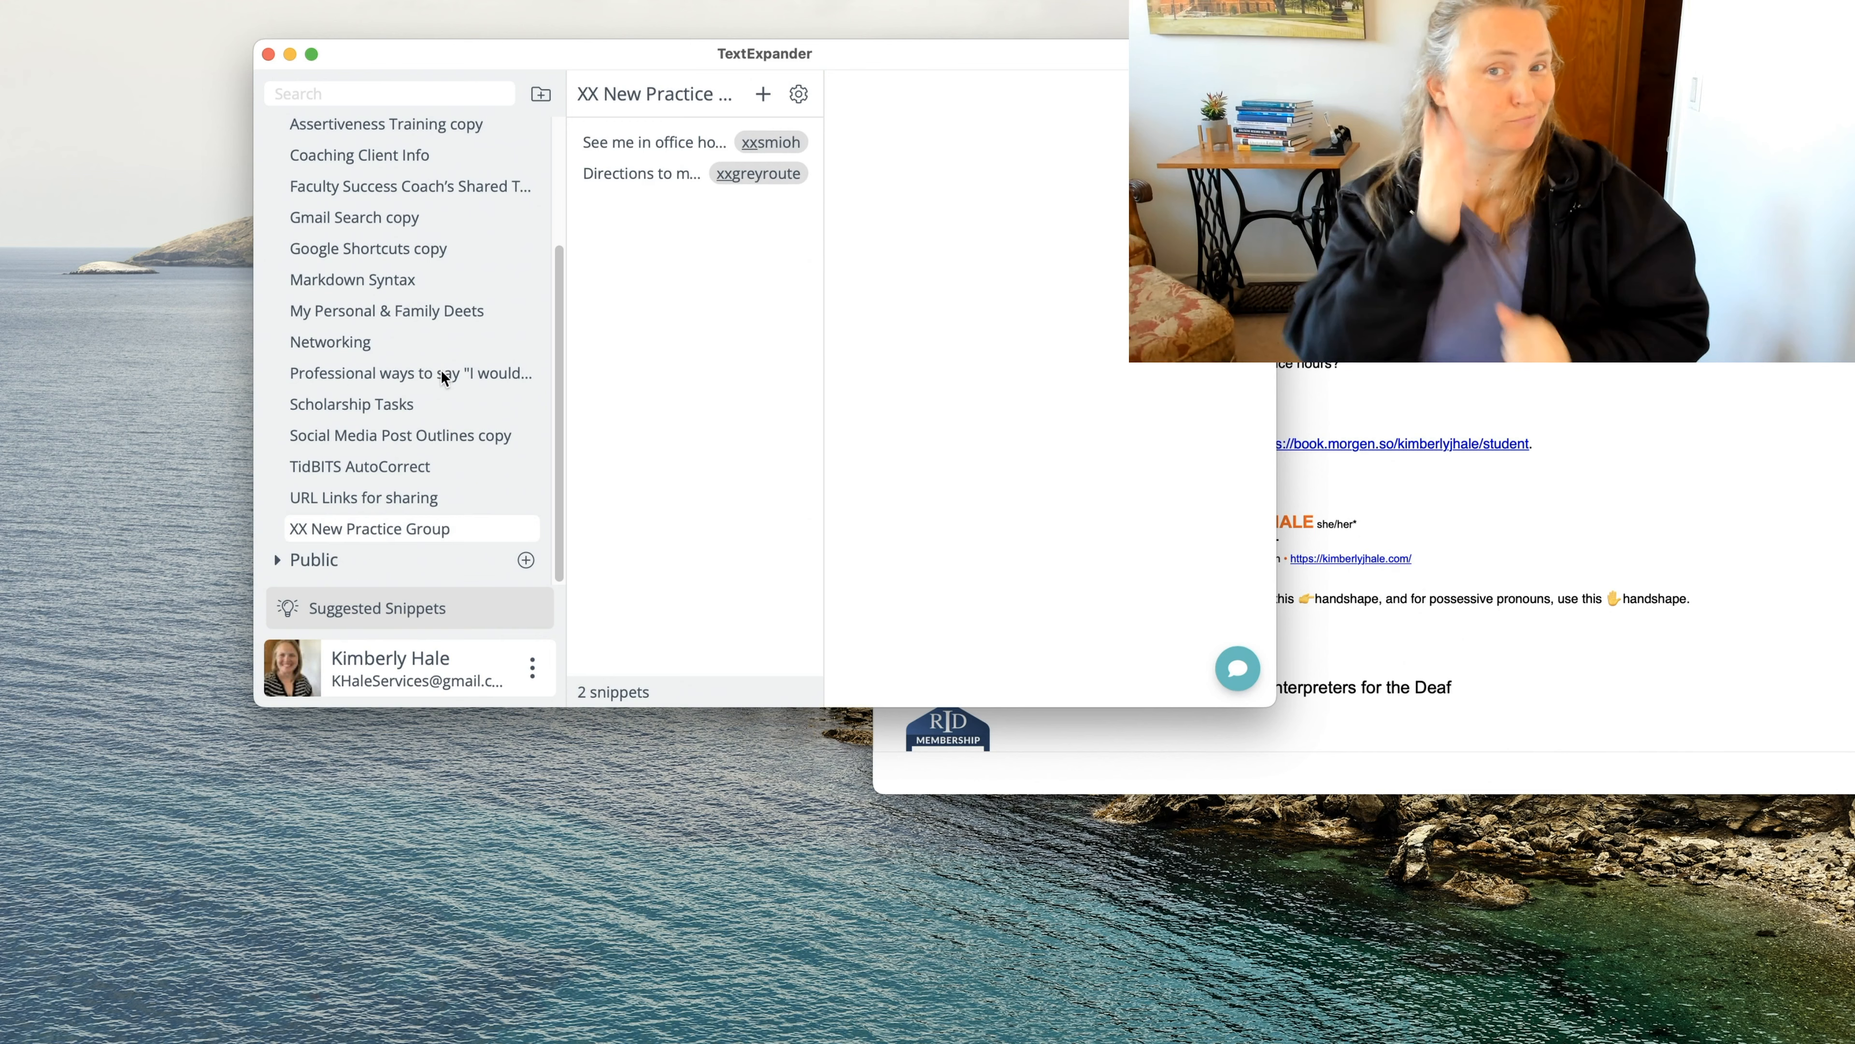
left_click(449, 183)
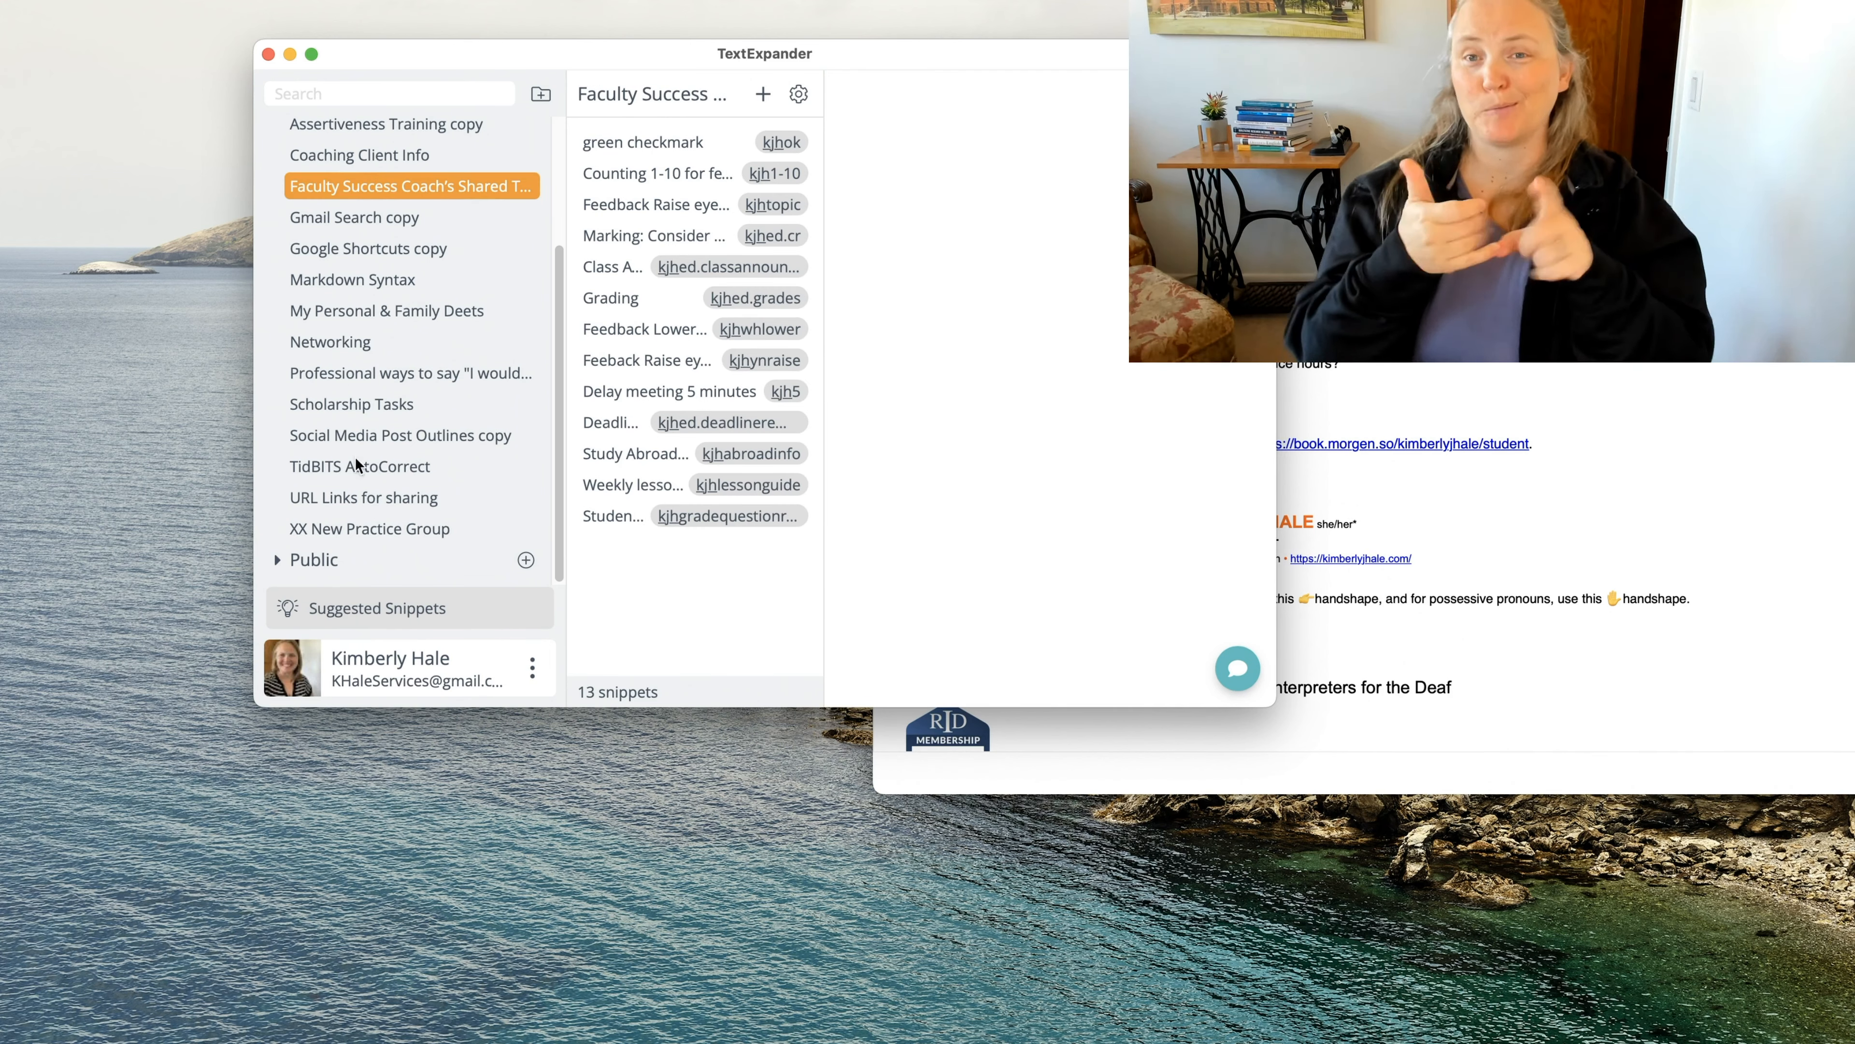
left_click(369, 528)
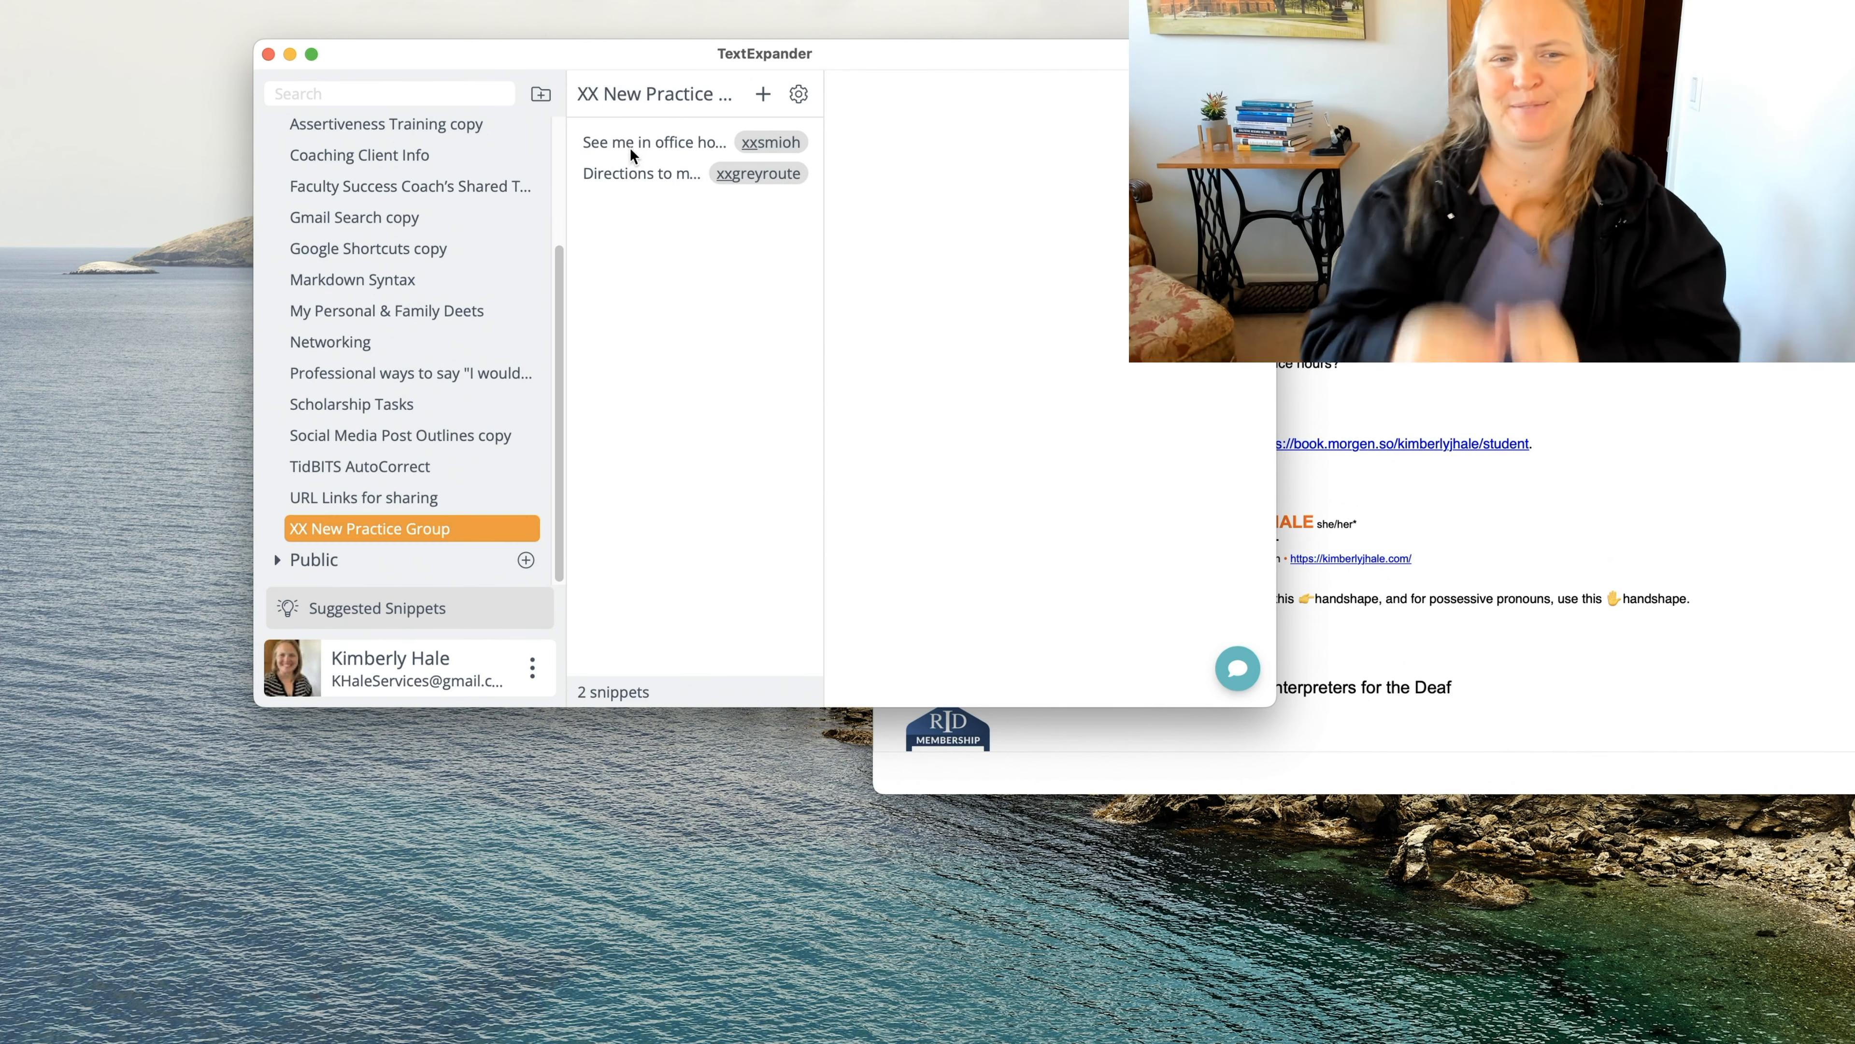